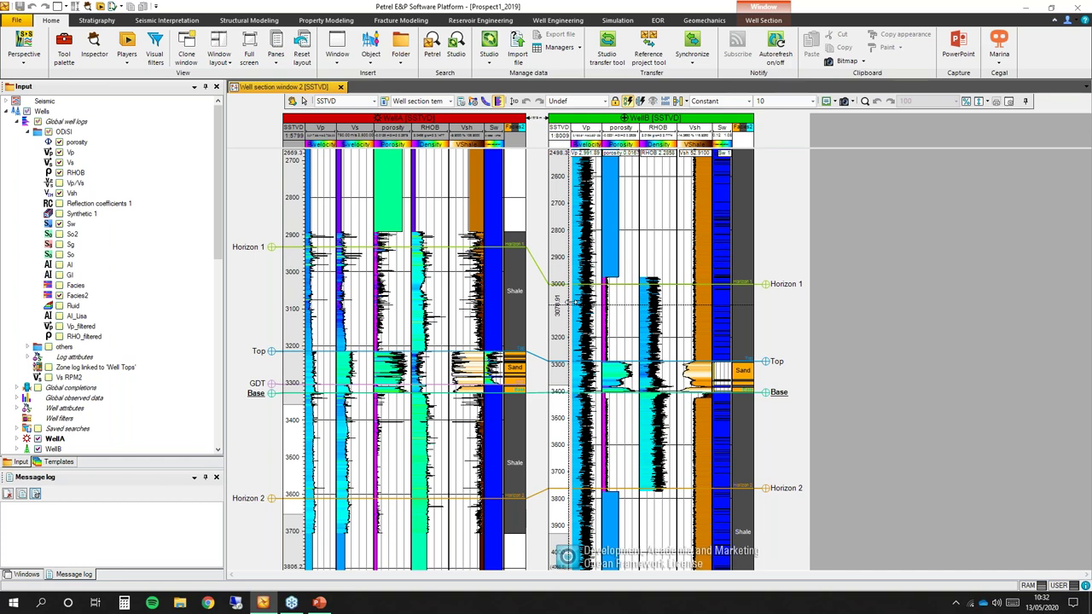
# Step: Open Blueback Rocks QI, filter its tool list to the Quantitative Interpretation workflows, and widen the tool tree to show full tool names
pyautogui.click(1003, 62)
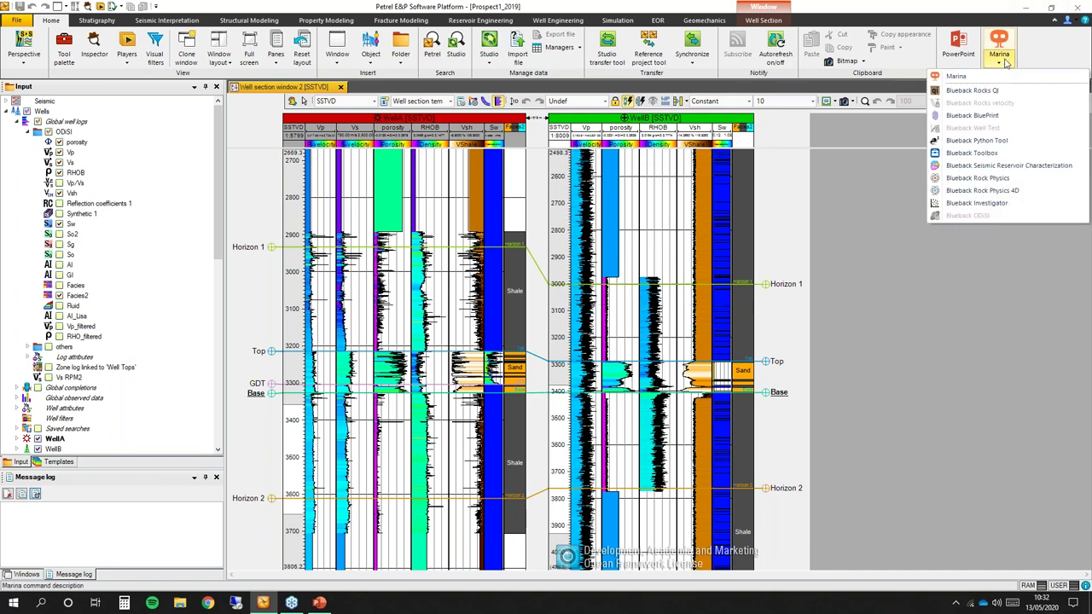
pyautogui.click(972, 90)
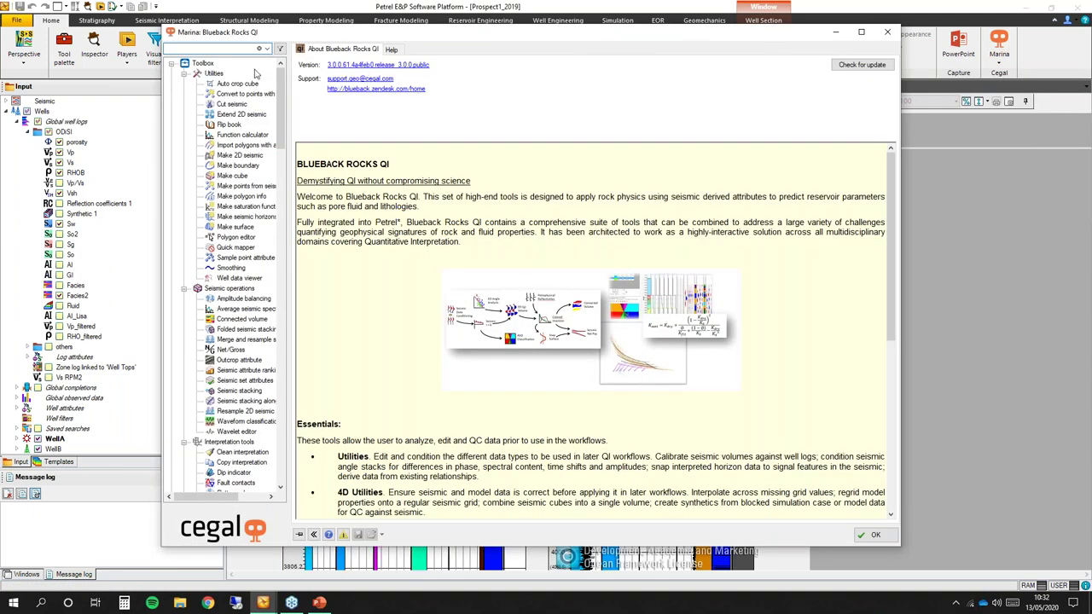
pyautogui.click(278, 49)
pyautogui.moveTo(320, 52)
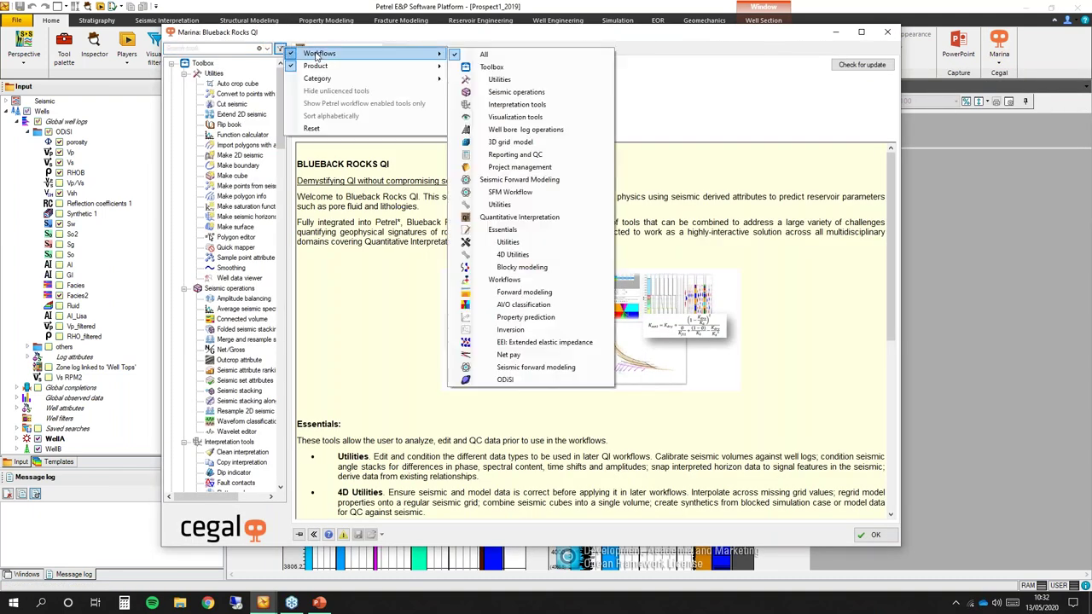
pyautogui.click(512, 216)
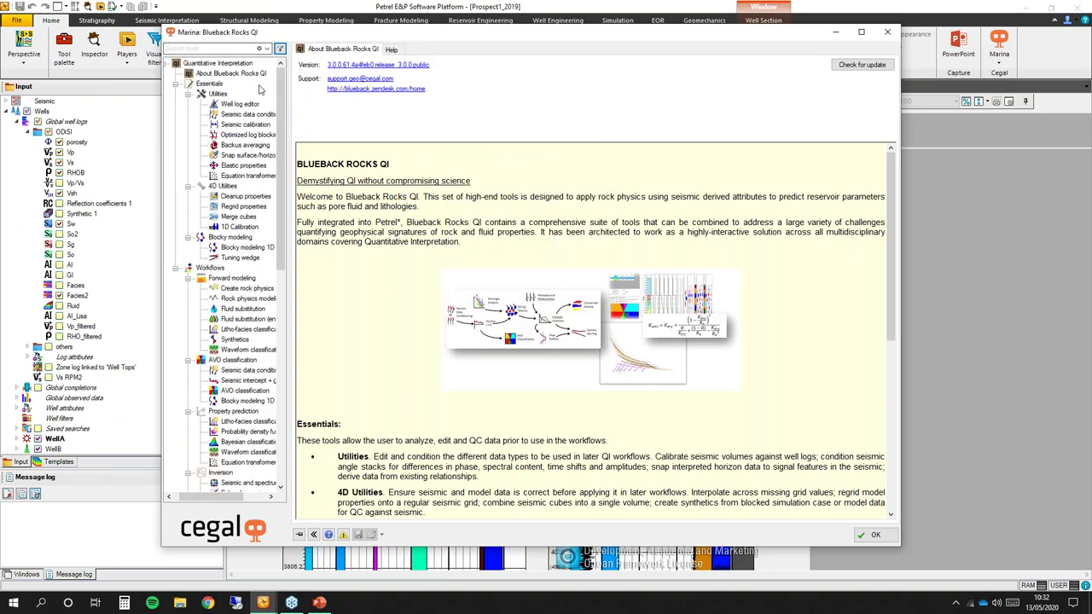
pyautogui.moveTo(290, 93); pyautogui.dragTo(381, 102)
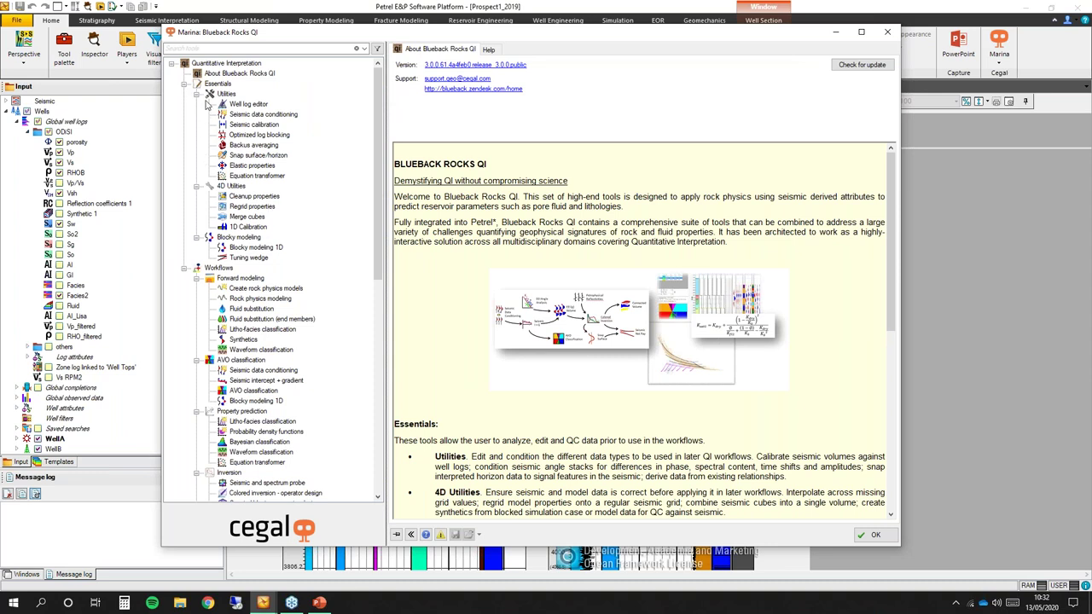
# Step: Collapse the Utilities, 4D Utilities and Blocky modeling groups under Essentials in the tool tree
pyautogui.click(197, 95)
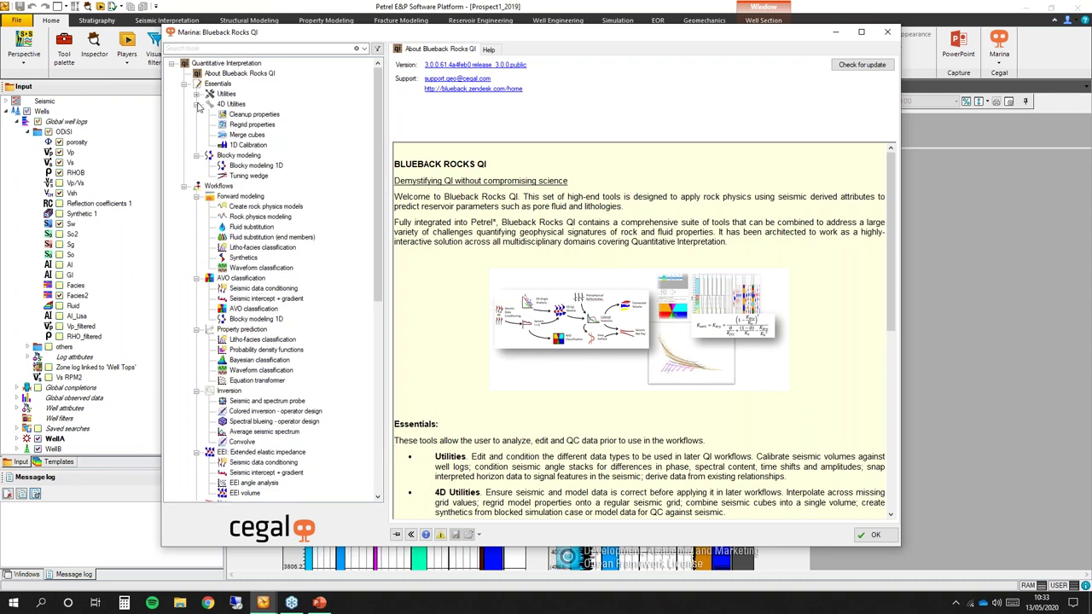
pyautogui.click(197, 104)
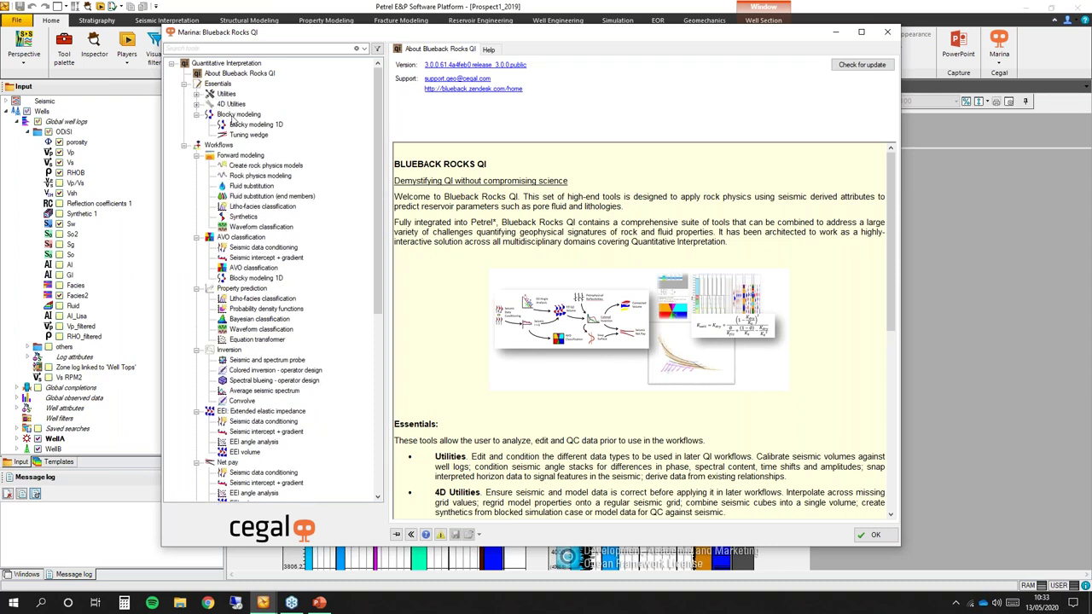
pyautogui.click(197, 114)
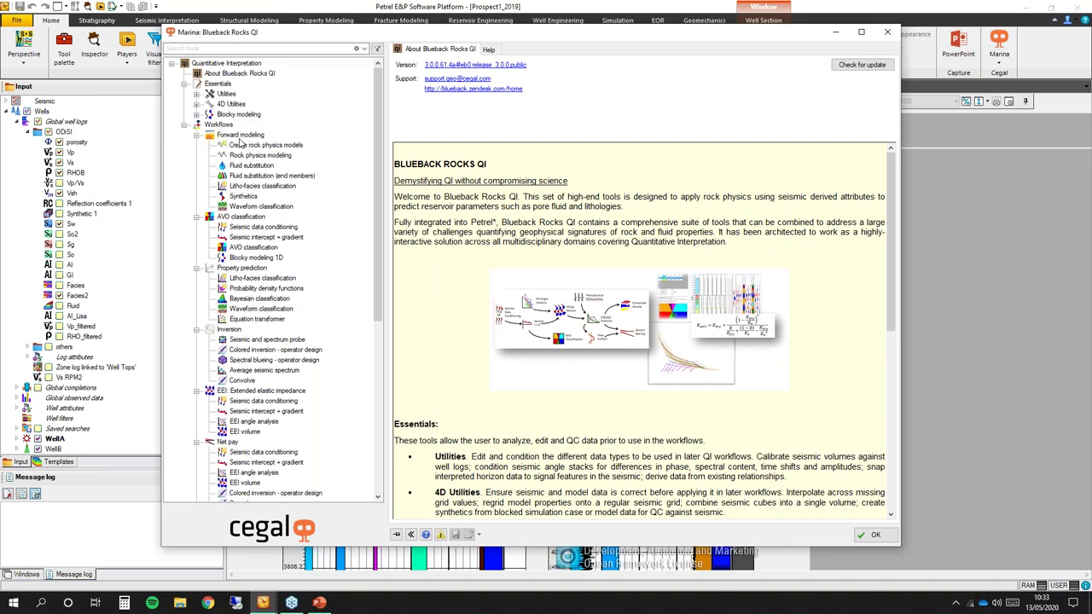
# Step: Collapse every group under Workflows from AVO classification down to ODiSI, leaving Forward modeling expanded
pyautogui.click(196, 216)
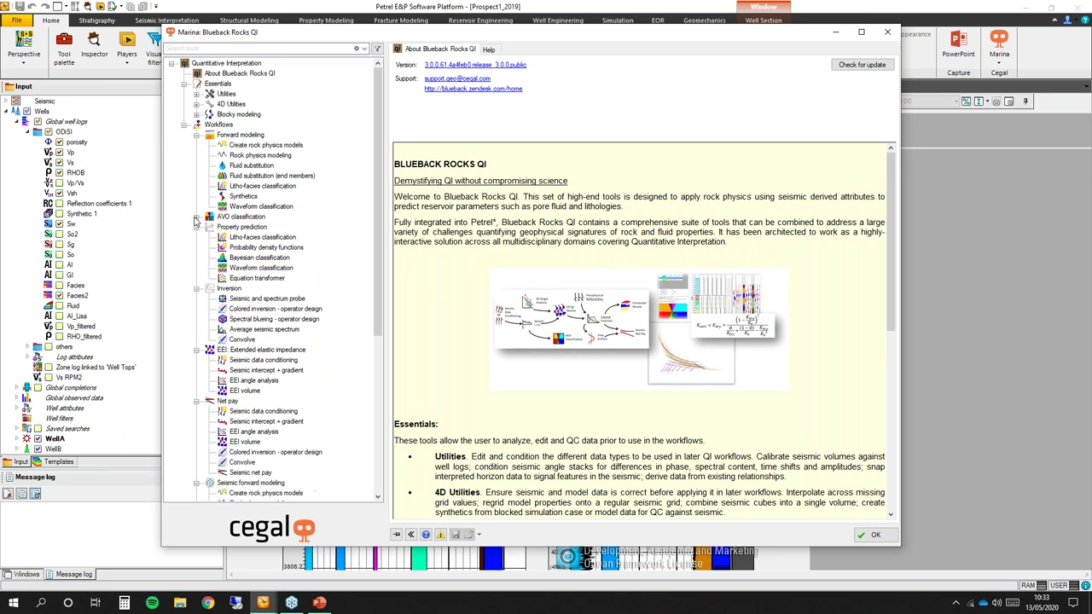
pyautogui.click(196, 227)
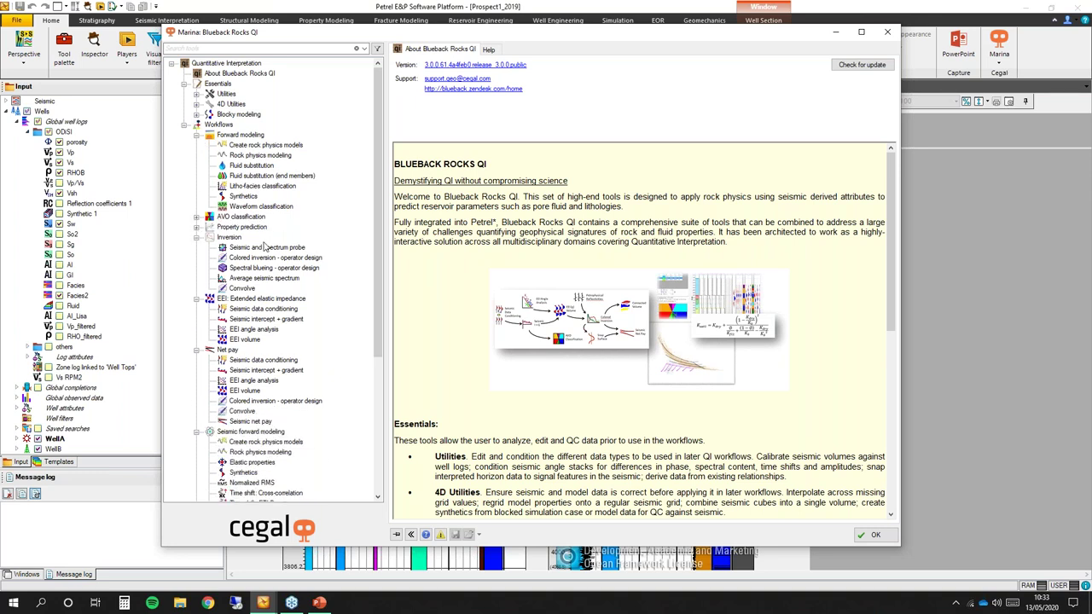
pyautogui.click(197, 237)
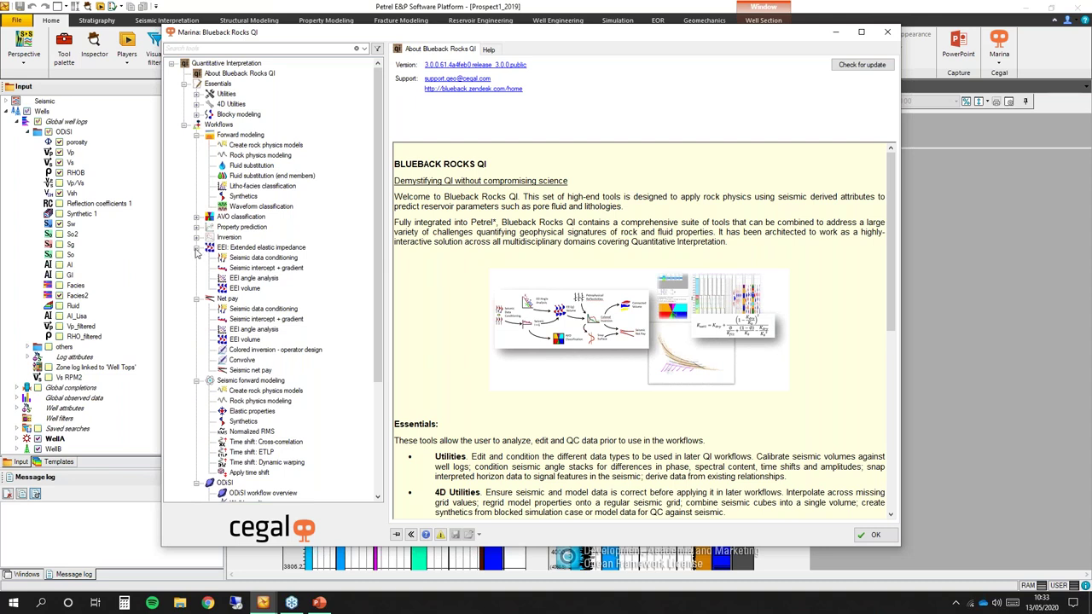
pyautogui.click(197, 248)
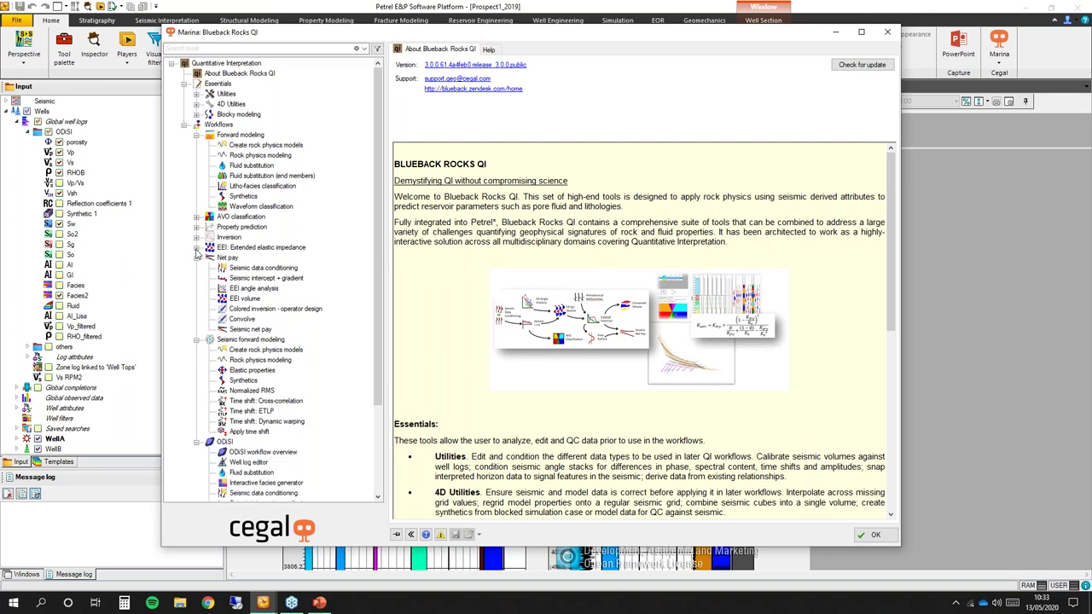
pyautogui.click(196, 258)
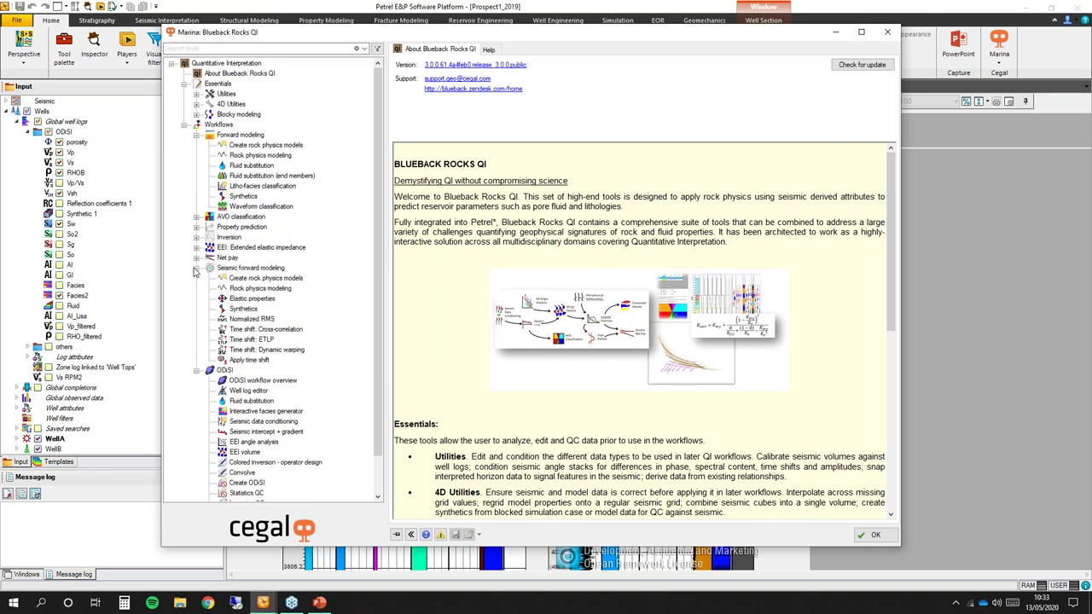
pyautogui.click(196, 268)
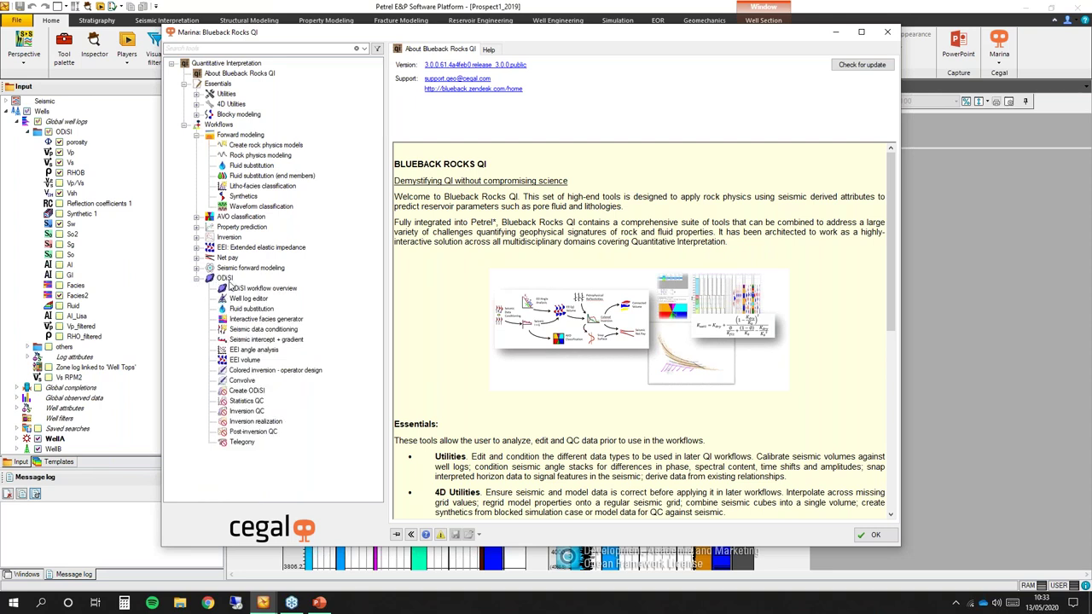
pyautogui.click(196, 278)
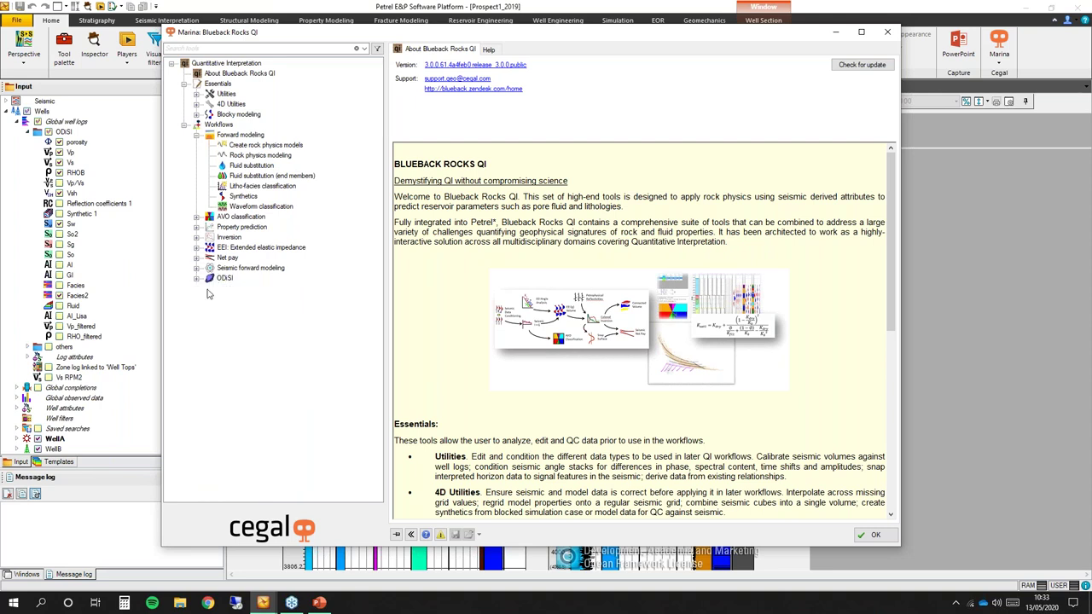
# Step: Open the Well log editor from the Essentials utilities and maximize its window
pyautogui.click(196, 94)
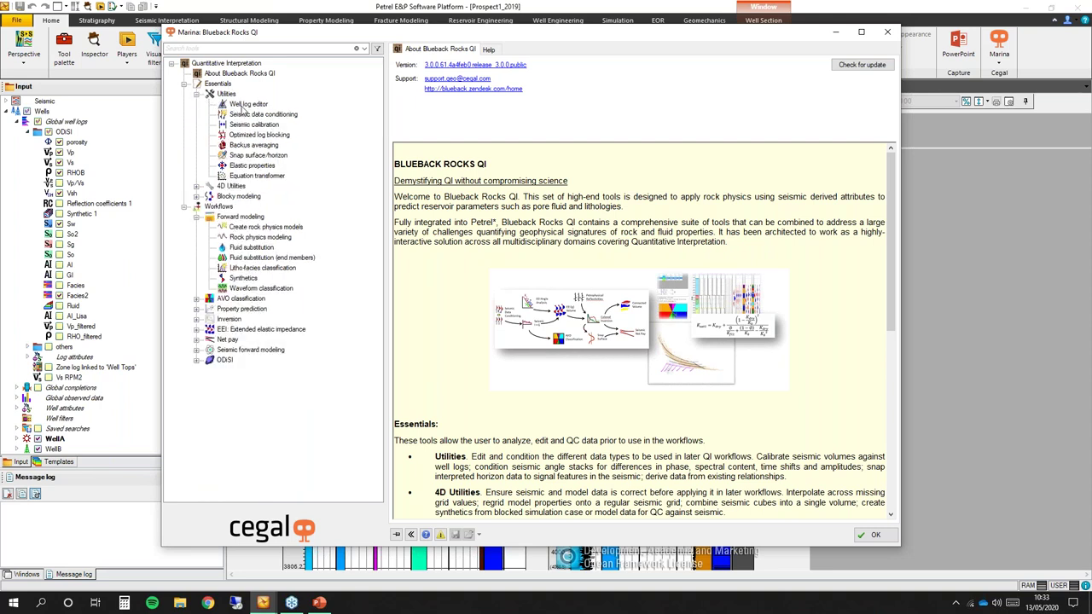
pyautogui.click(243, 104)
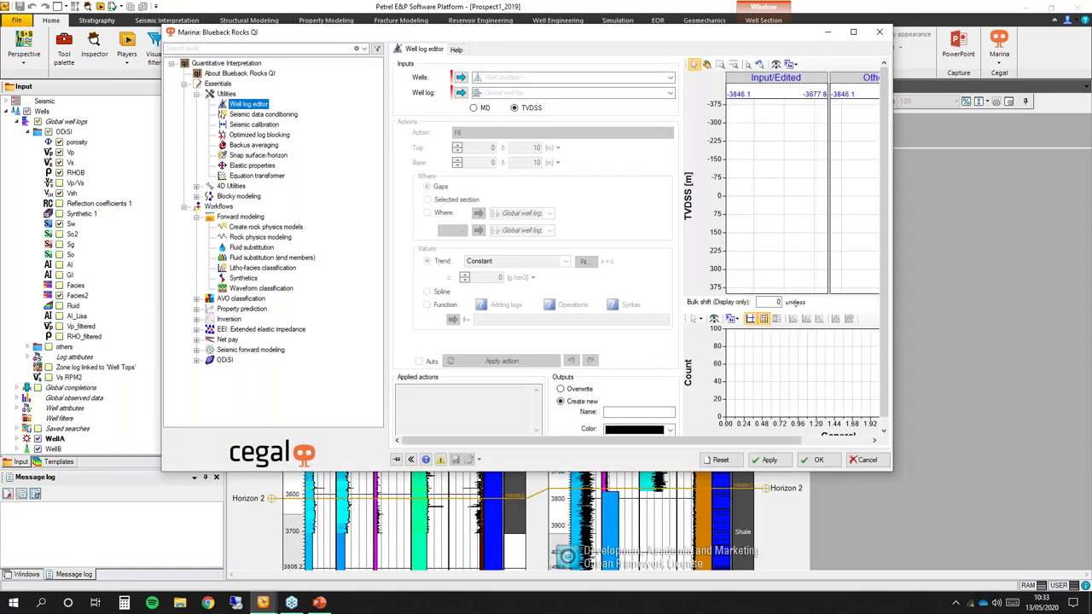
pyautogui.click(852, 31)
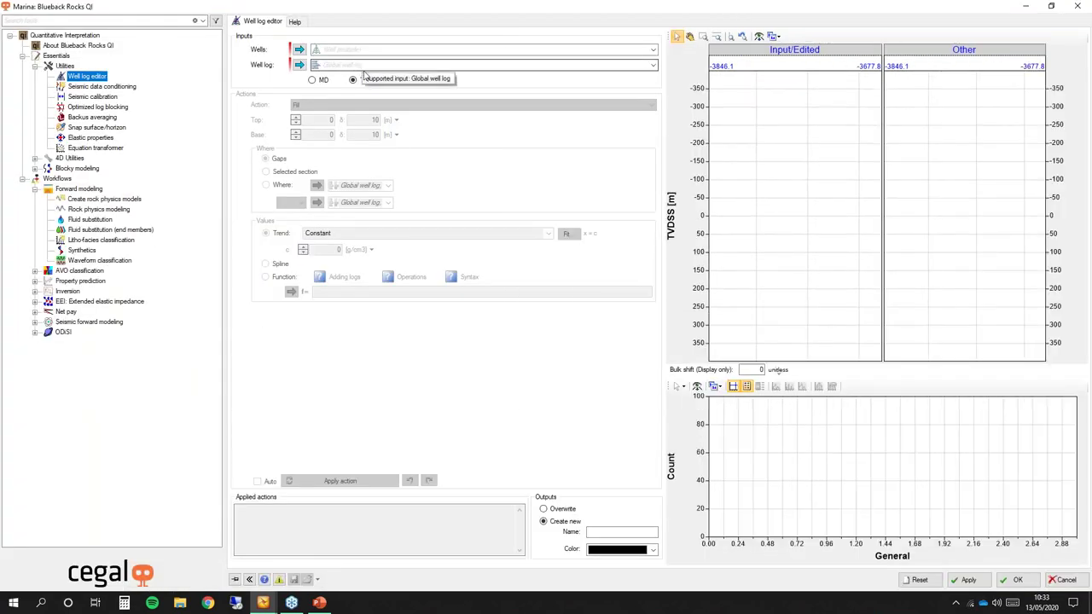
# Step: Set WellB as the input well and the Vp log from the ODiSI folder as the input well log
pyautogui.click(478, 49)
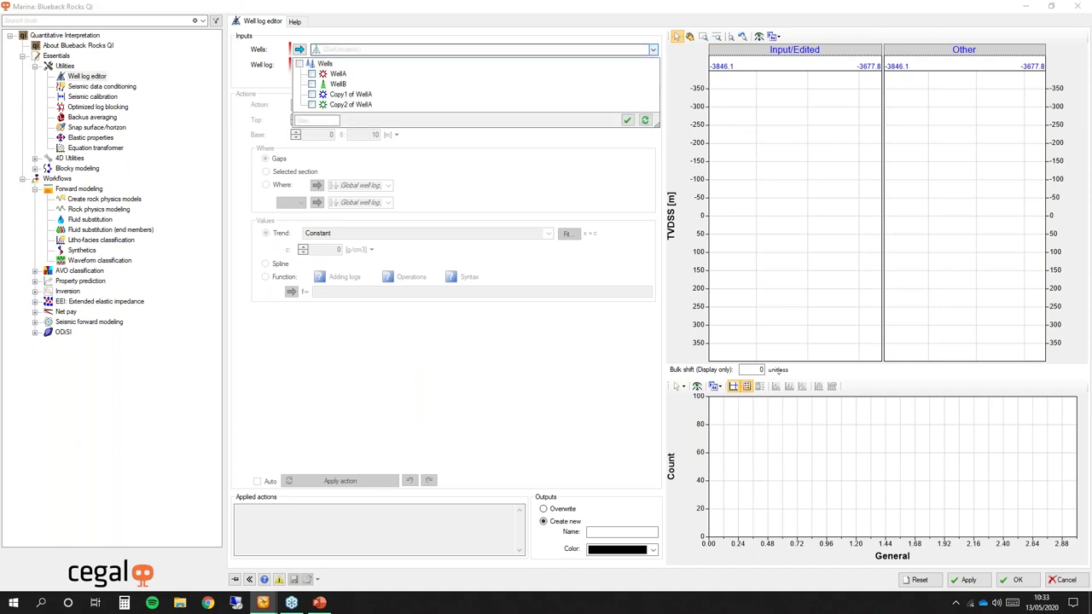
pyautogui.click(312, 83)
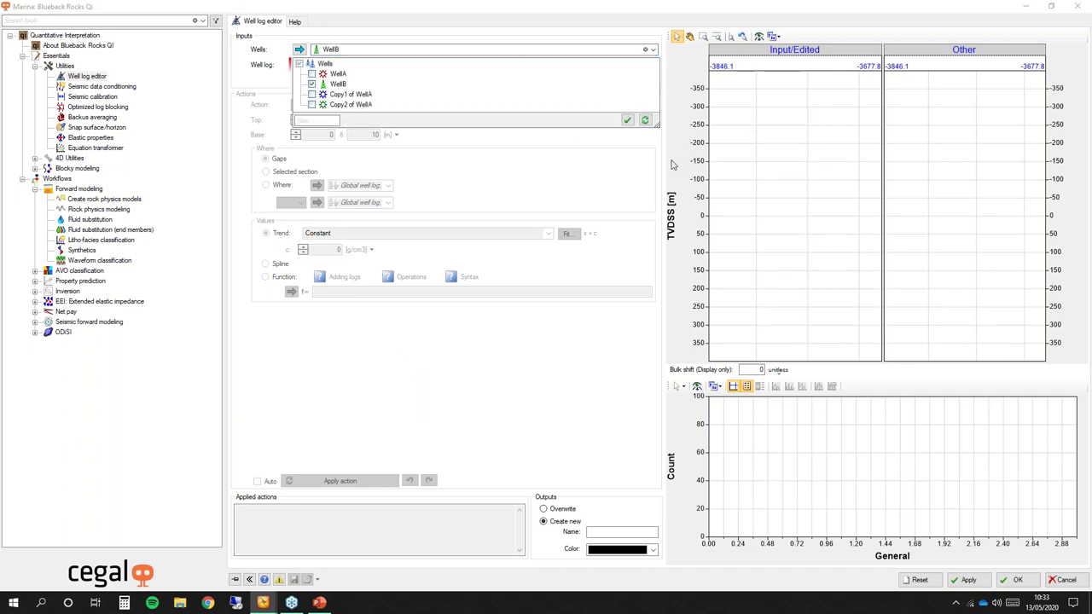
pyautogui.click(673, 123)
pyautogui.click(367, 65)
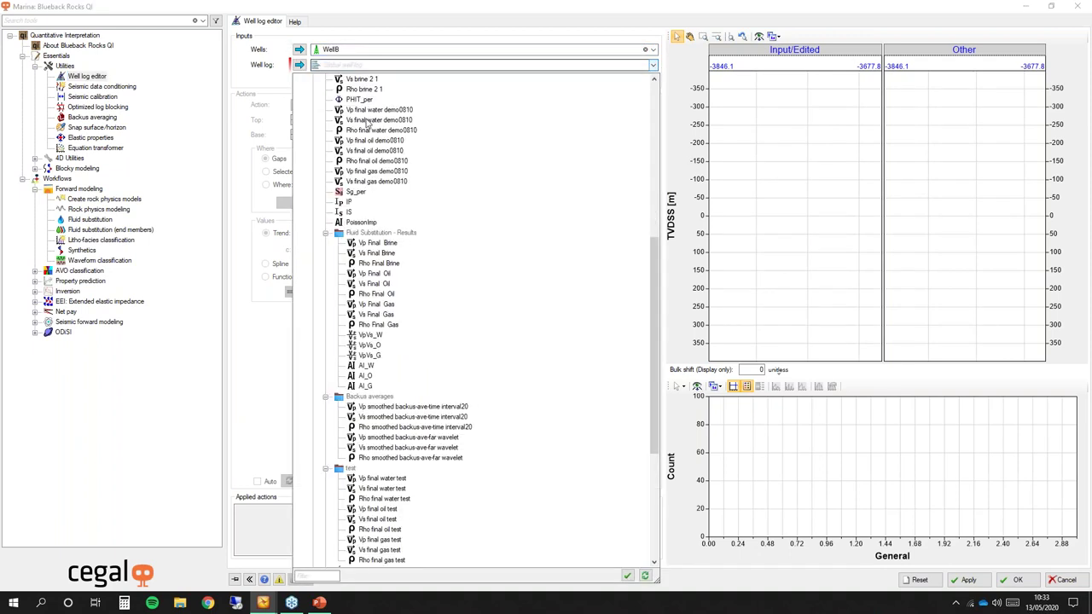
pyautogui.scroll(10, 362, 161)
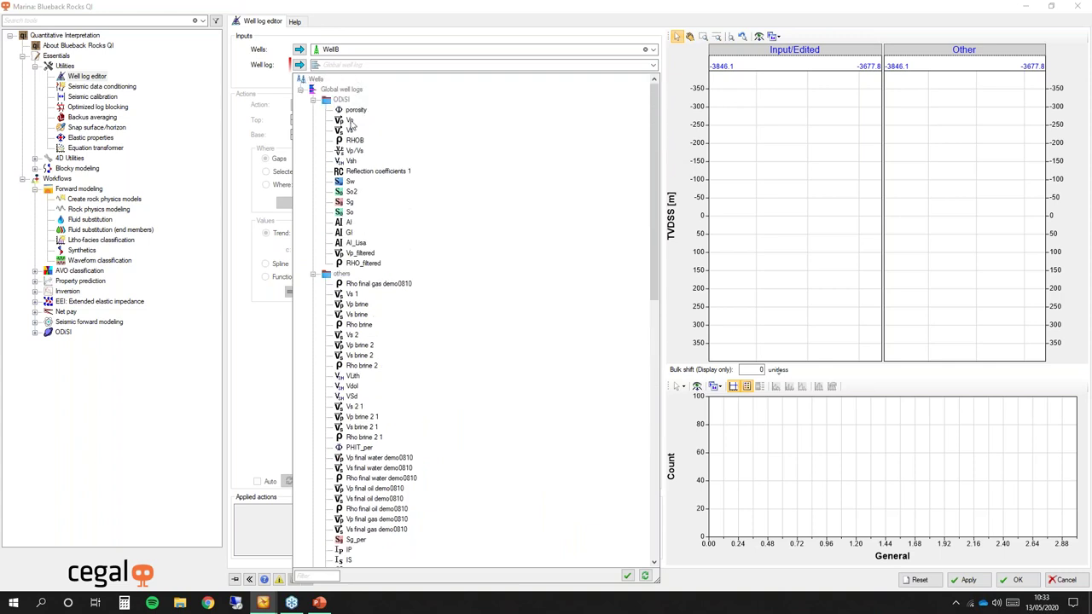
pyautogui.click(349, 120)
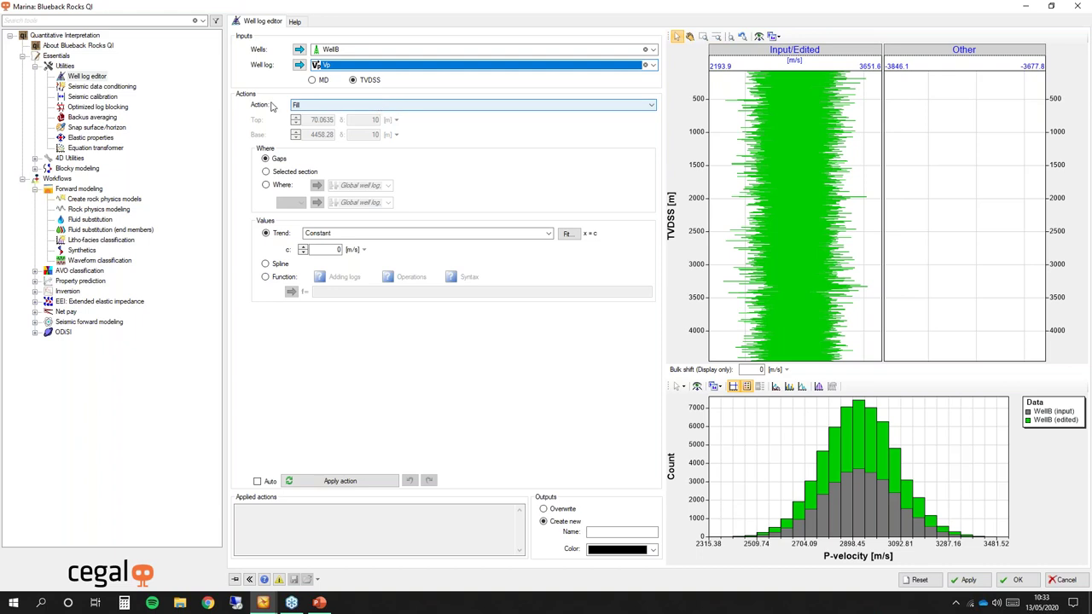
# Step: Choose the Smooth/despike action, review the filter type and despiking options, and keep Median and Shave
pyautogui.click(376, 106)
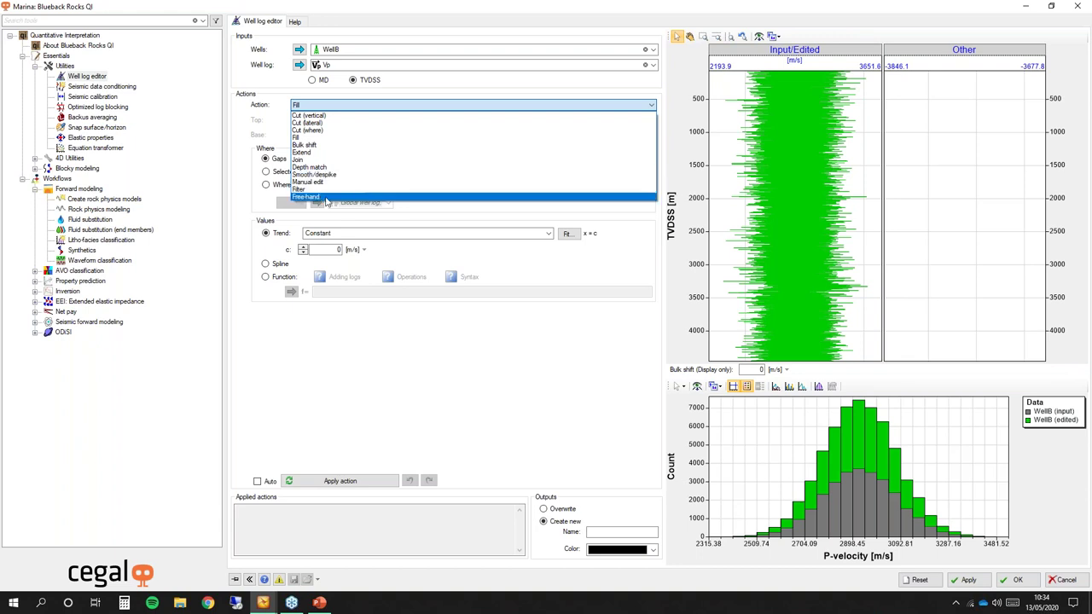
pyautogui.click(336, 176)
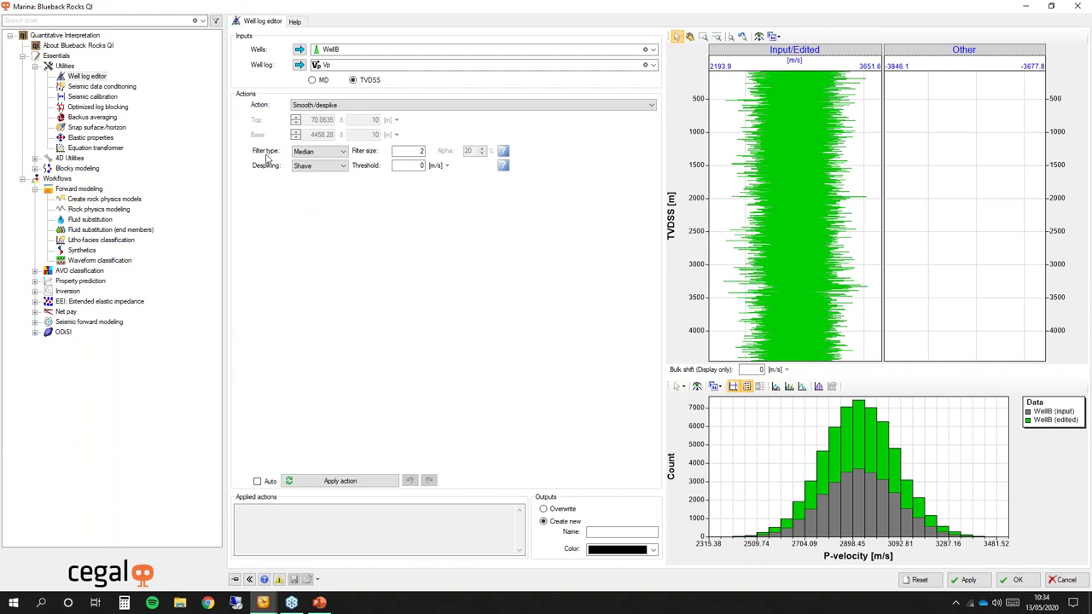
pyautogui.click(309, 154)
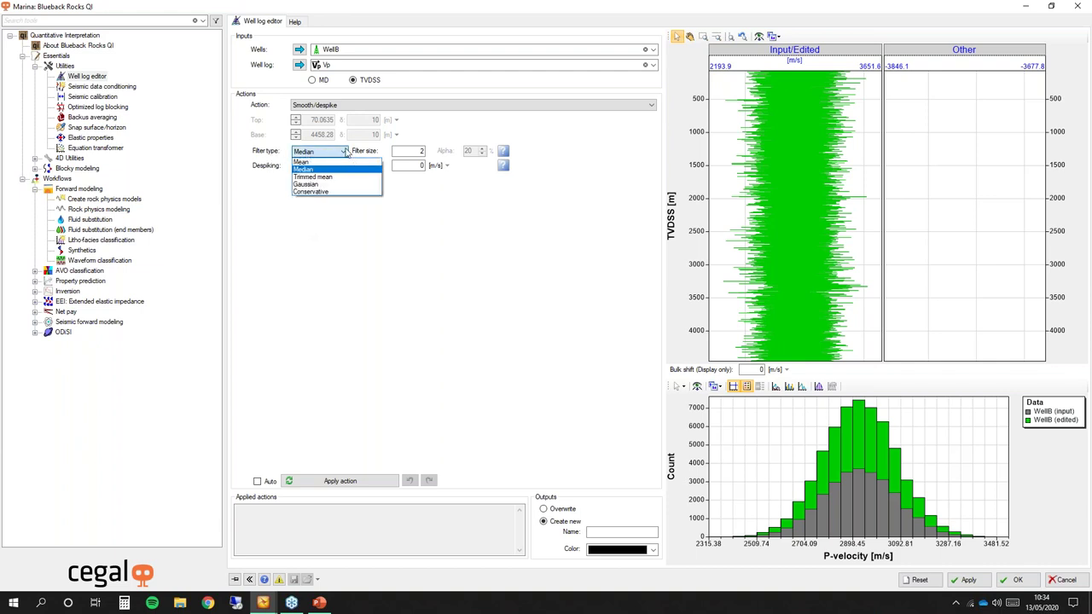
pyautogui.click(473, 138)
pyautogui.click(337, 166)
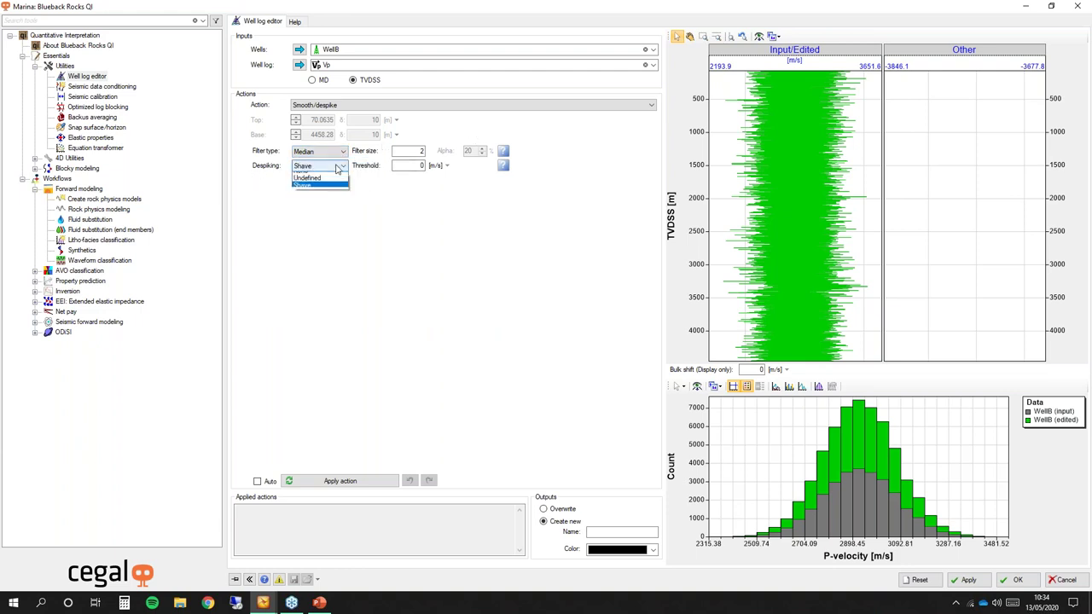
pyautogui.click(337, 168)
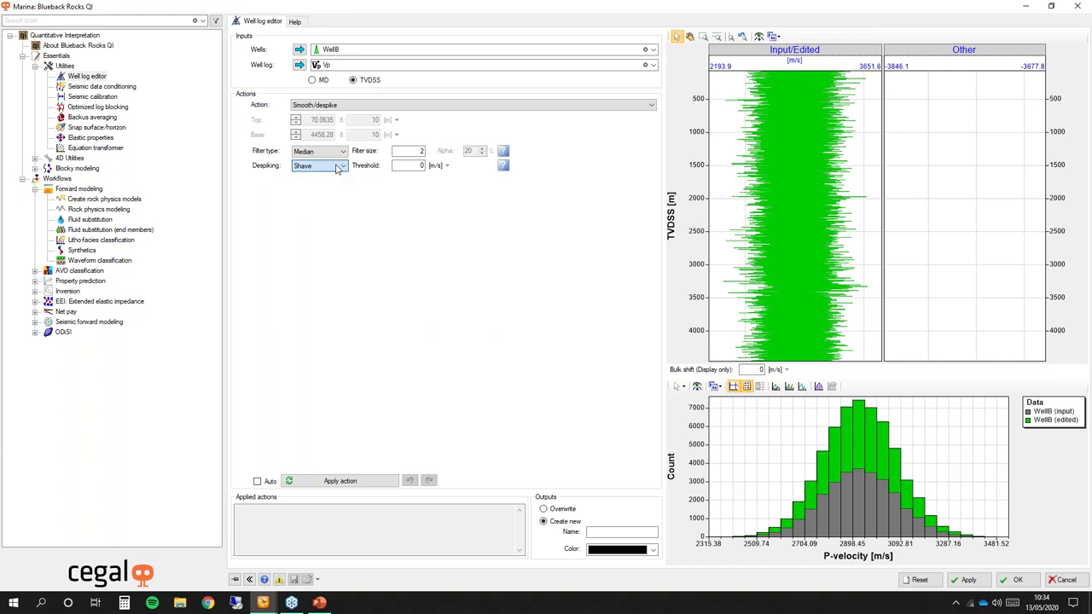
# Step: Set the filter size to 8, apply the Smooth/despike action to the Vp log, and rescale the histogram to fit the data
pyautogui.click(404, 151)
pyautogui.doubleClick(404, 151)
pyautogui.write('5')
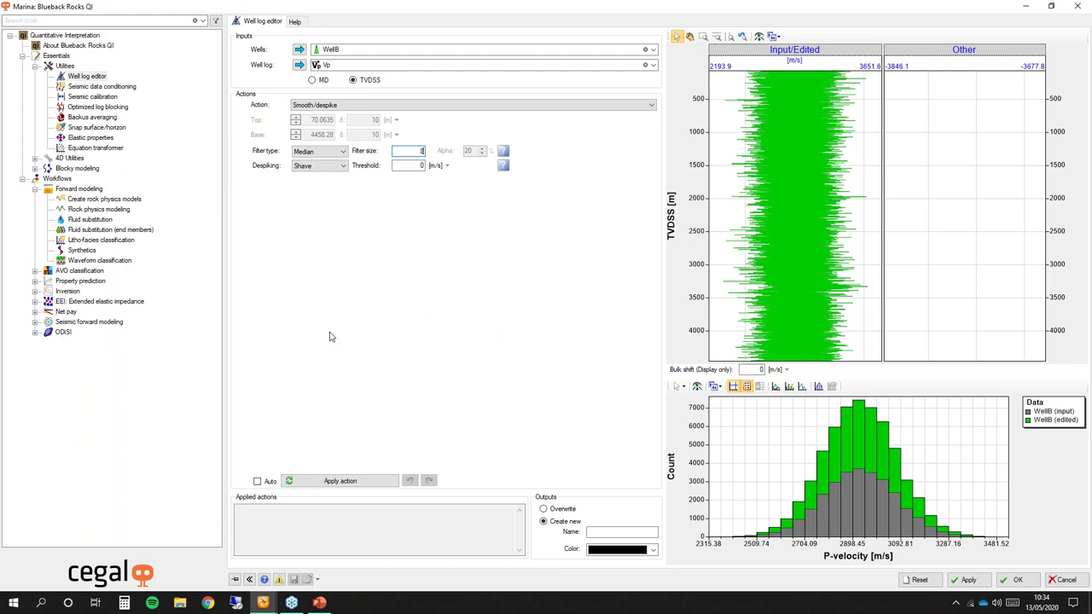
pyautogui.click(335, 482)
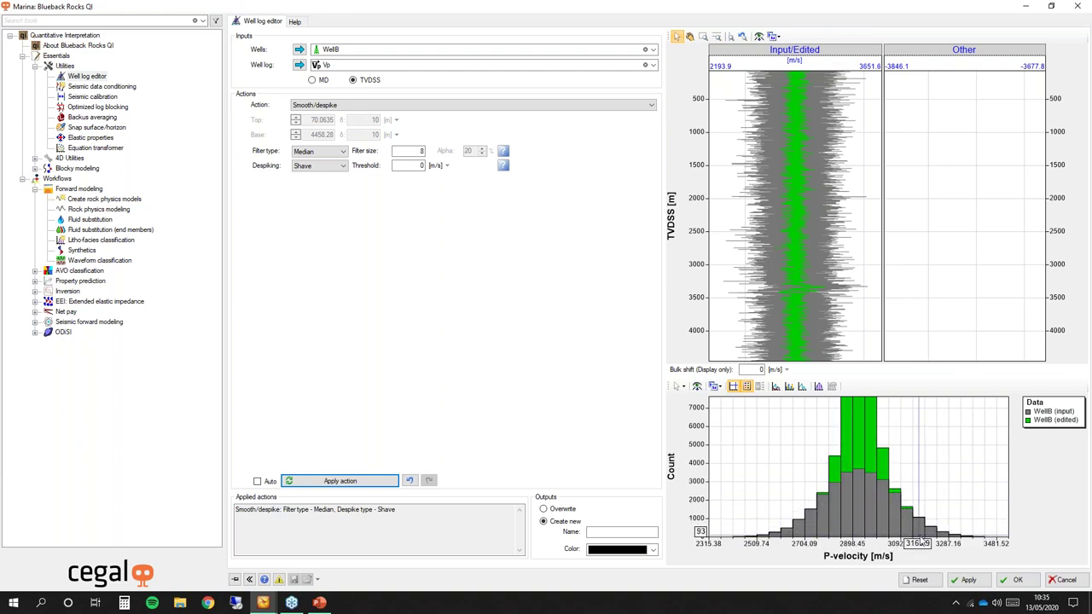
pyautogui.click(697, 386)
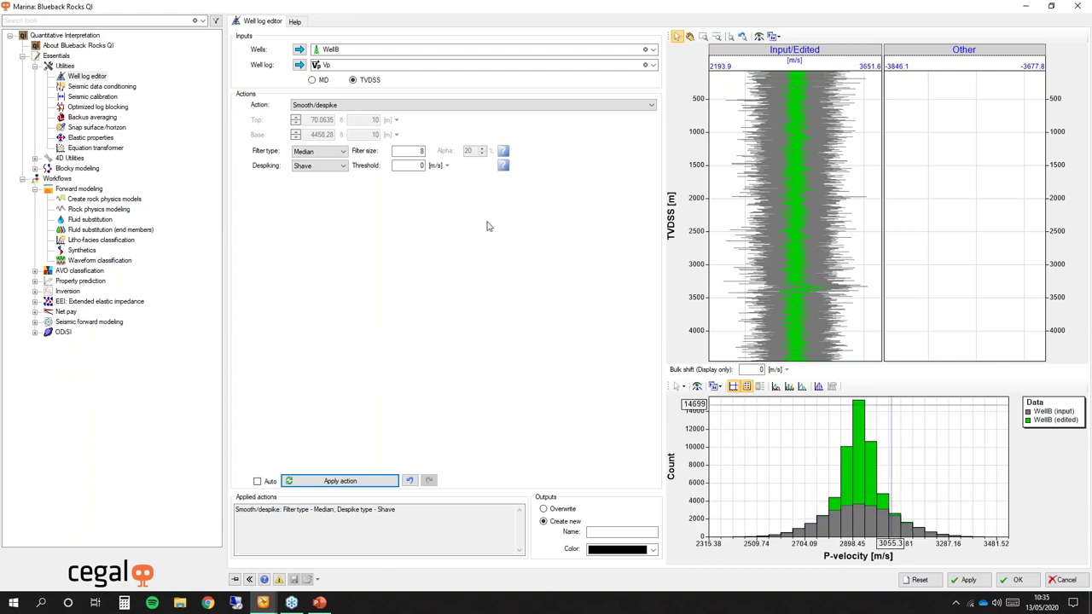
# Step: Apply the same Smooth/despike action a second time, undo it, and reapply it
pyautogui.click(348, 482)
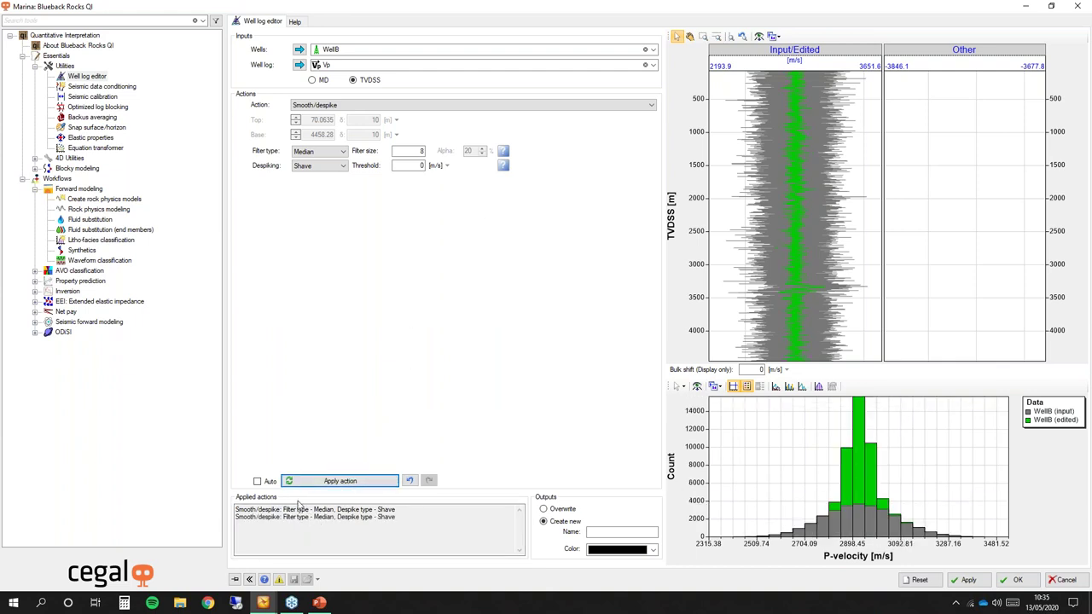
pyautogui.click(409, 481)
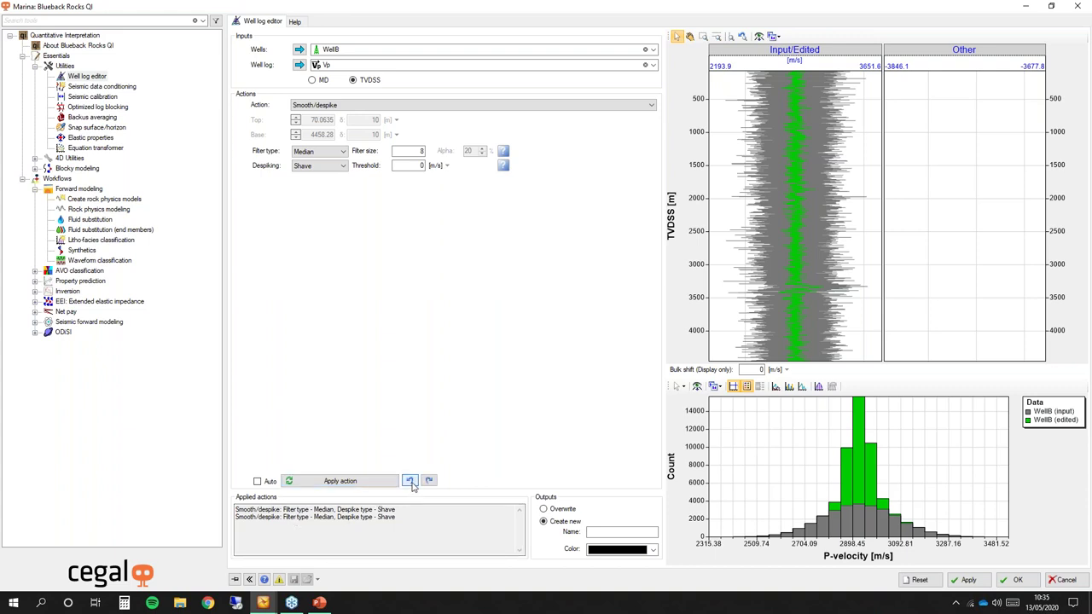
pyautogui.click(359, 481)
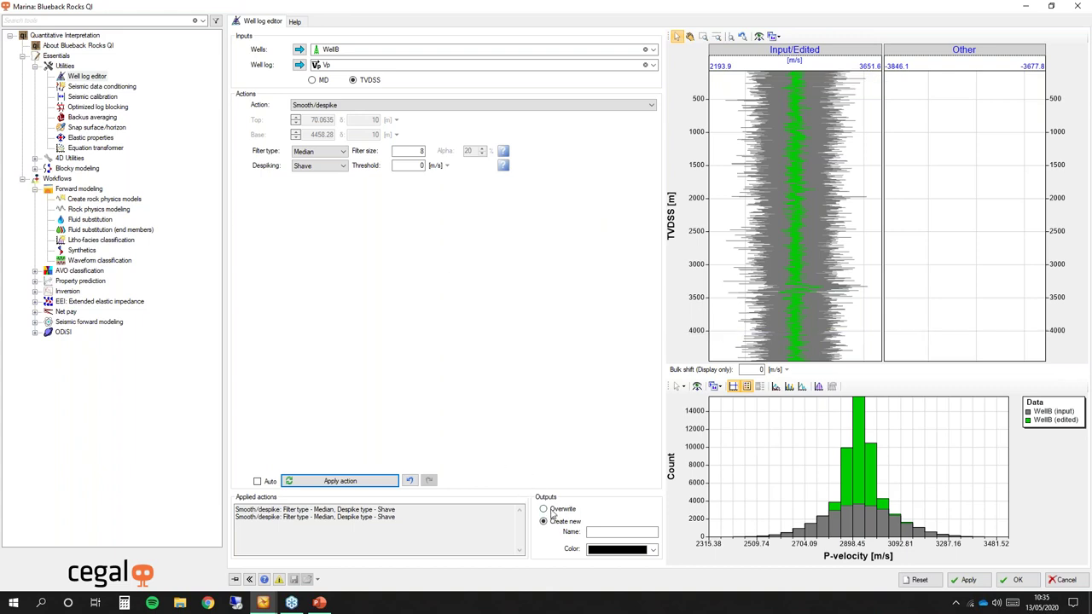
# Step: Go to the output name for the new log, and minimize the editor to return to the well section window
pyautogui.click(598, 535)
pyautogui.click(1025, 6)
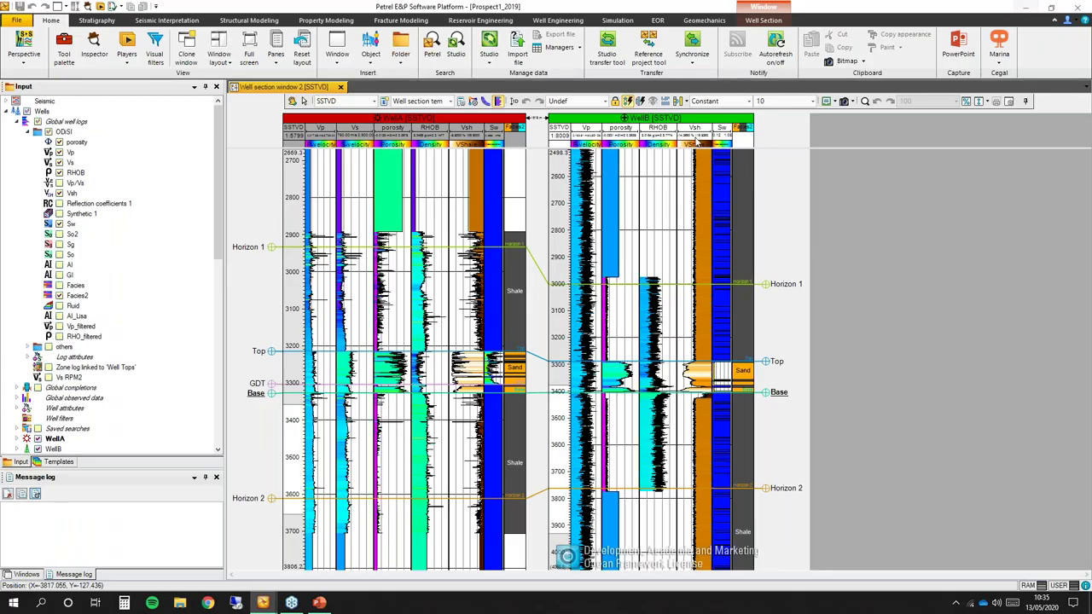
# Step: Display the Vp_filtered and RHO_filtered logs in the well section and reopen the Marina plug-in window
pyautogui.click(58, 326)
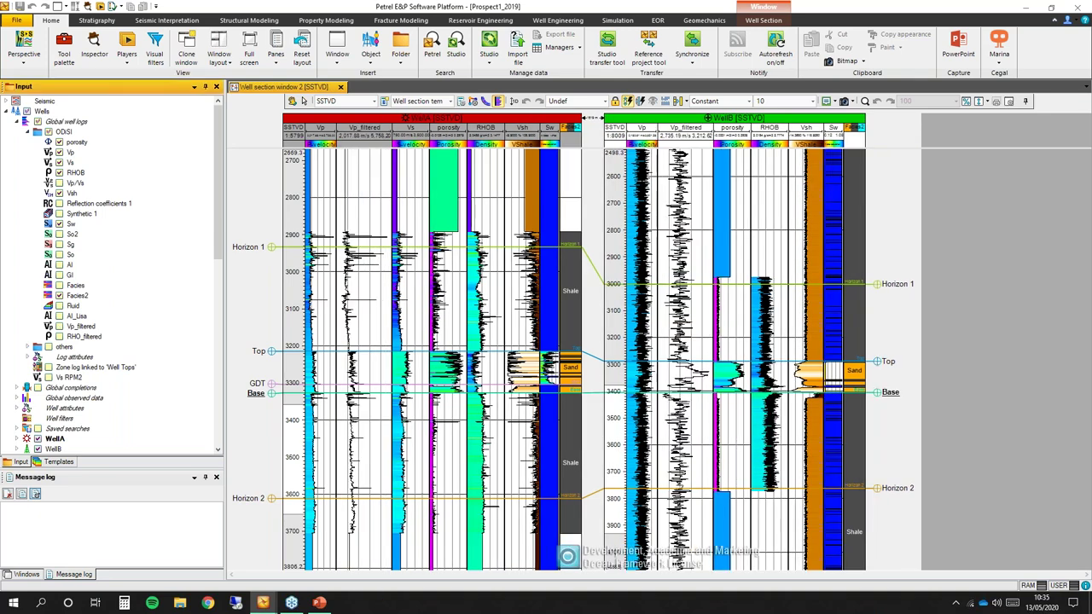
pyautogui.click(59, 336)
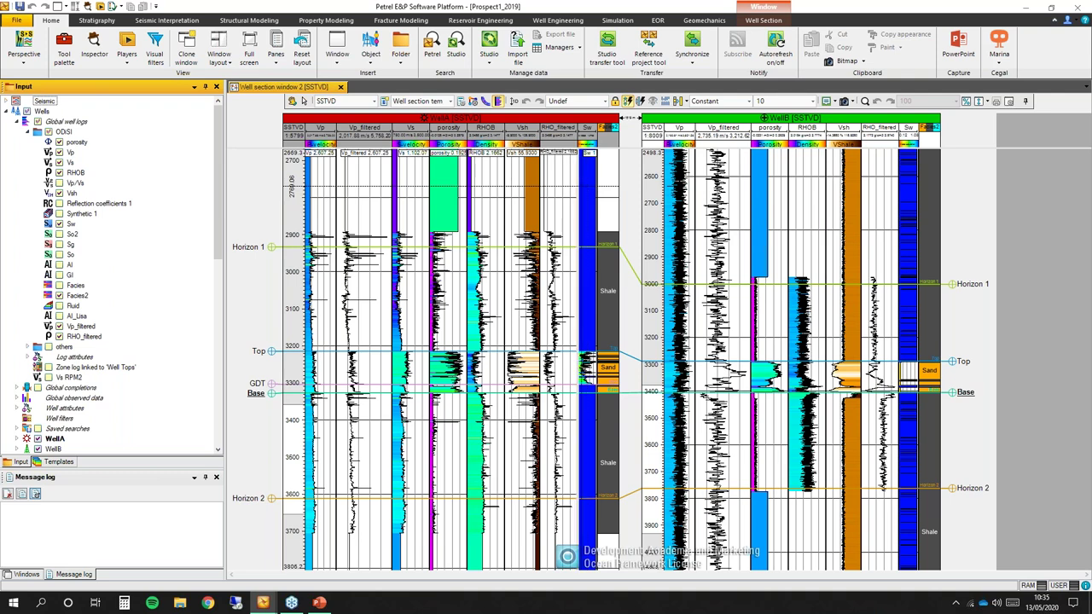
pyautogui.click(1000, 66)
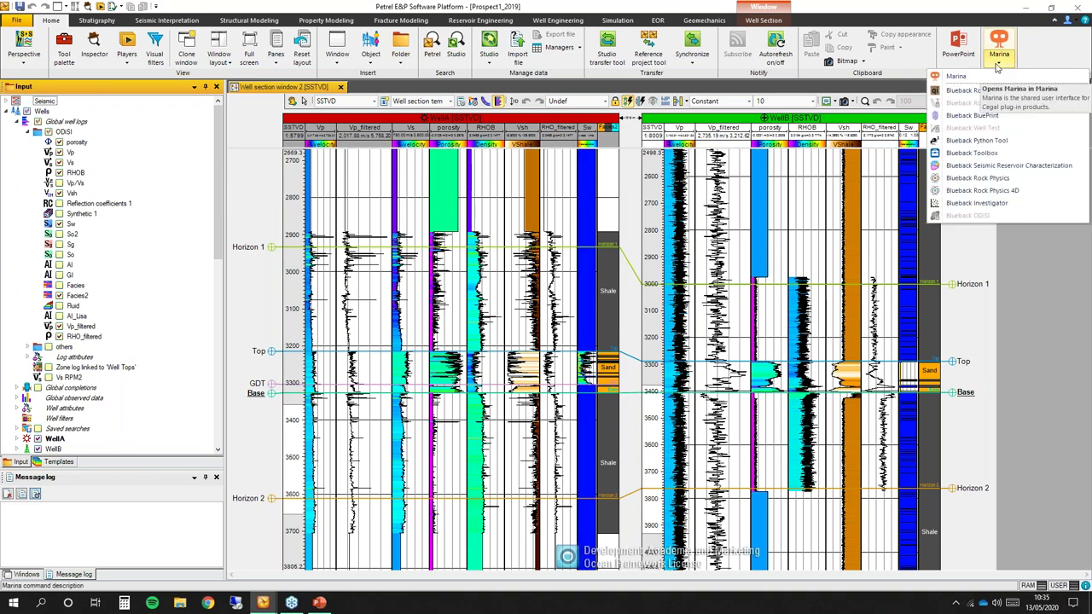
pyautogui.click(999, 60)
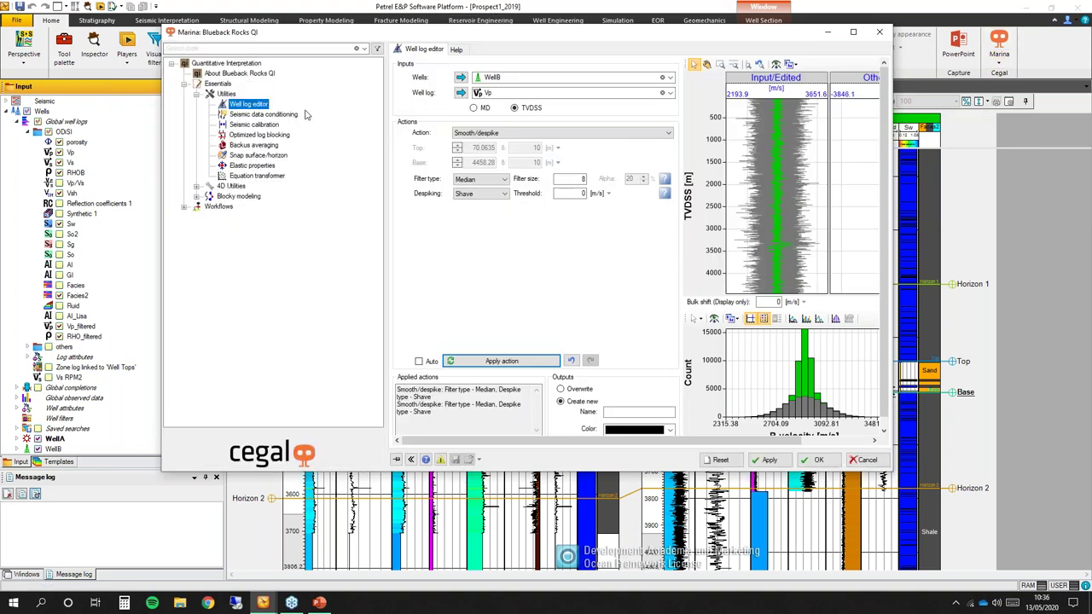
# Step: Open the Create rock physics models tool from the Forward modeling workflows and reposition its window
pyautogui.click(184, 83)
pyautogui.click(184, 94)
pyautogui.click(197, 104)
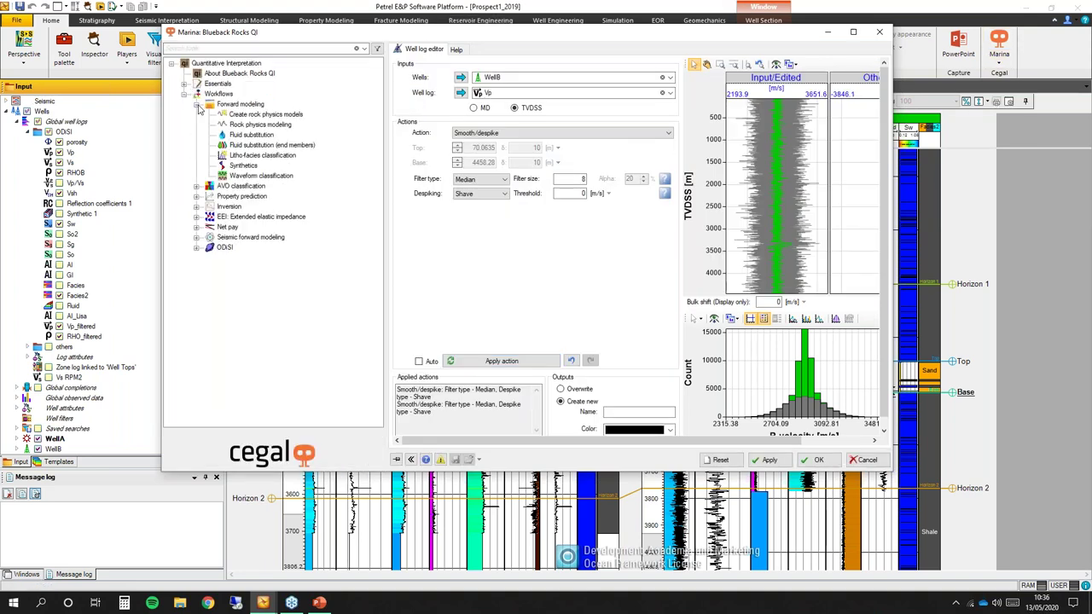
pyautogui.click(274, 115)
pyautogui.moveTo(528, 37); pyautogui.dragTo(470, 36)
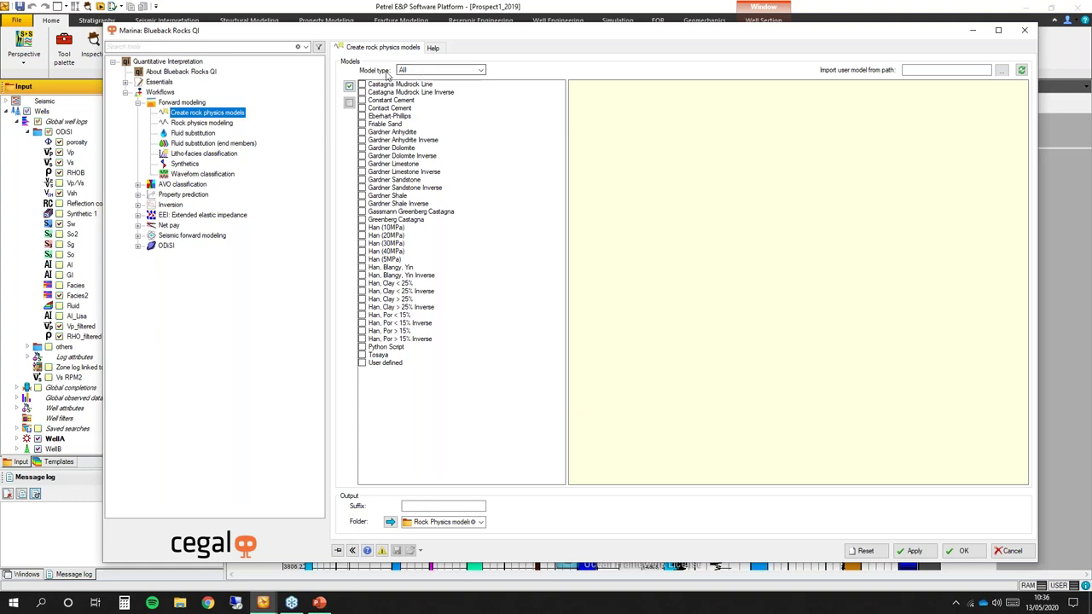
# Step: Limit the model list to Vs prediction and read the Castagna Mudrock Line and Constant Cement descriptions
pyautogui.click(481, 71)
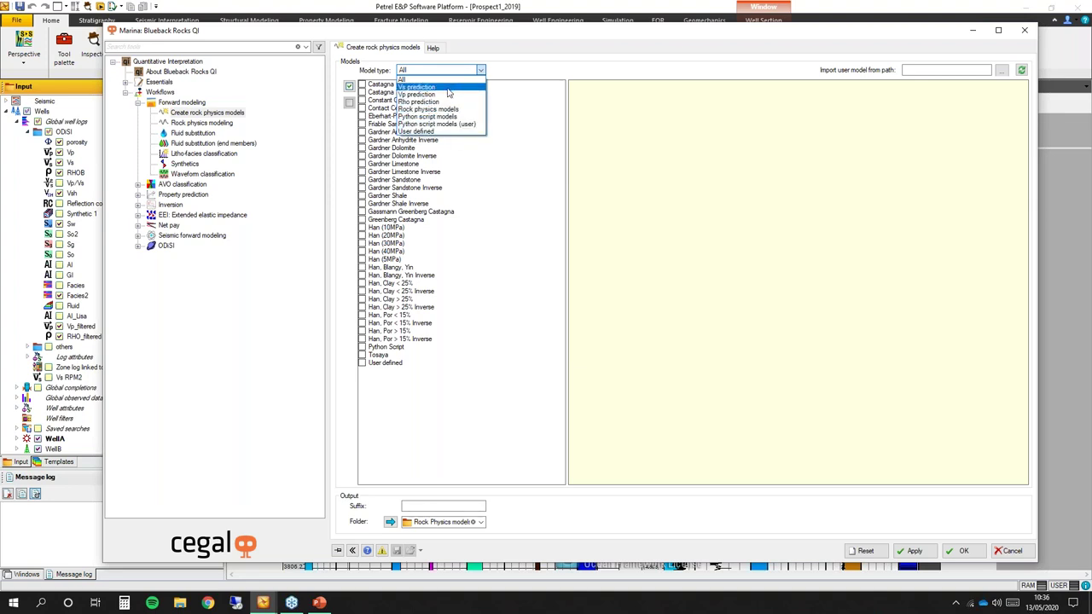
pyautogui.click(443, 87)
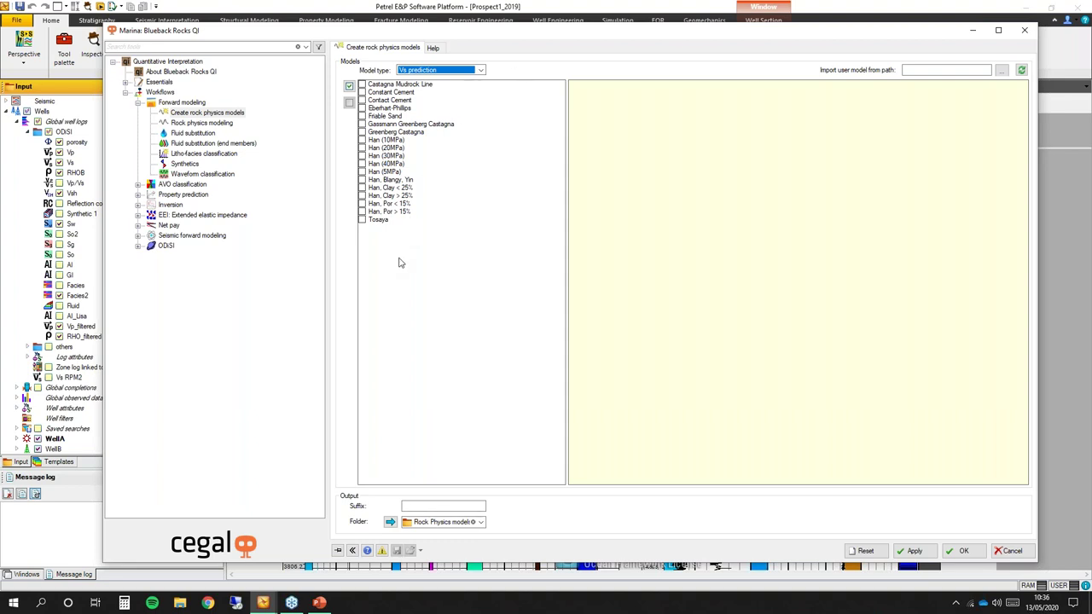
pyautogui.click(398, 85)
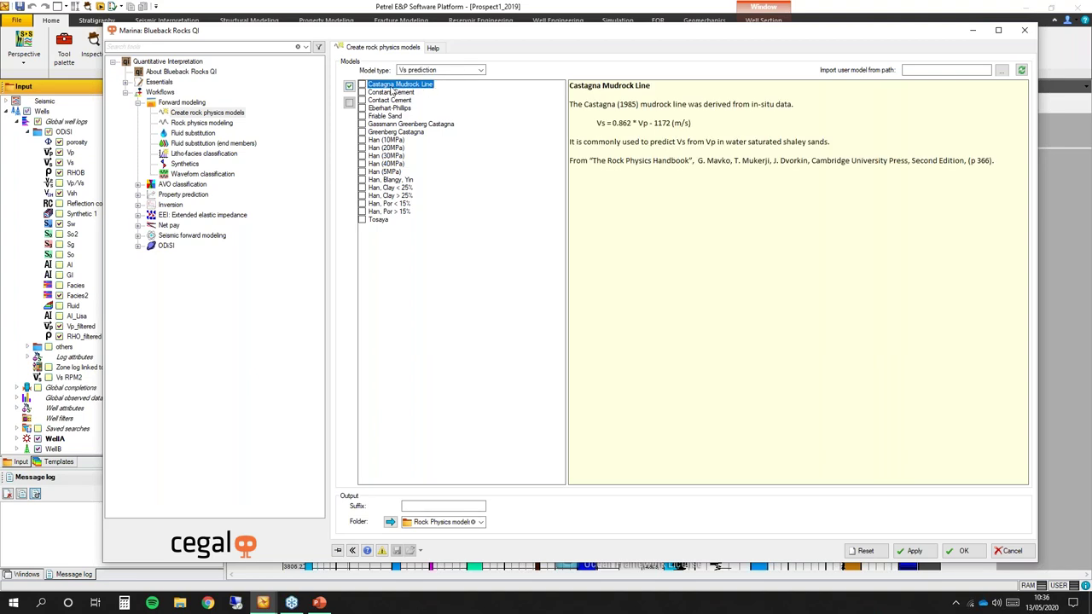
pyautogui.click(400, 93)
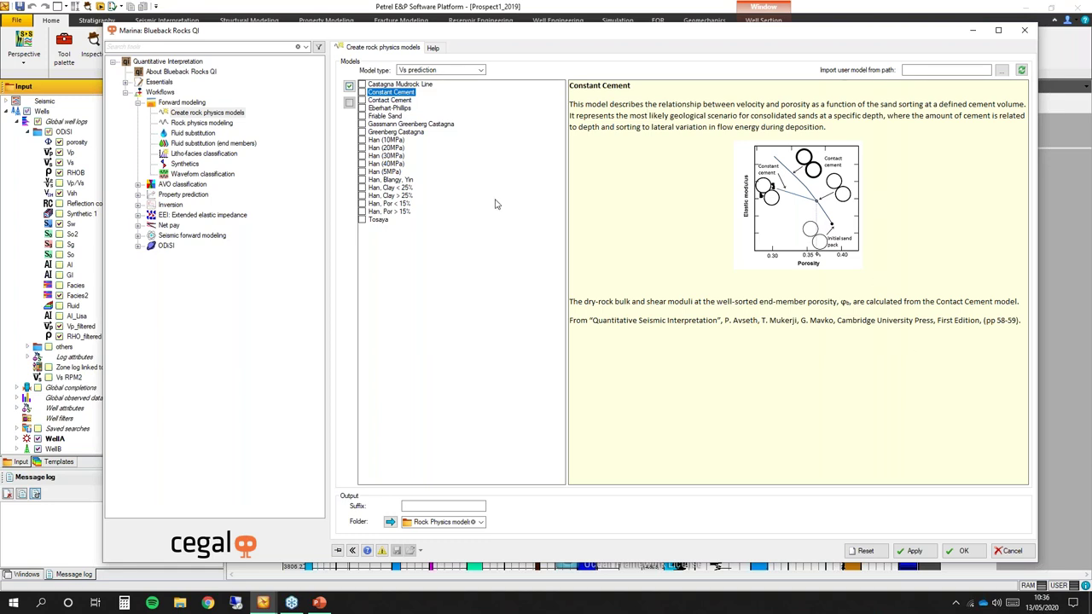
pyautogui.moveTo(570, 321); pyautogui.dragTo(996, 323)
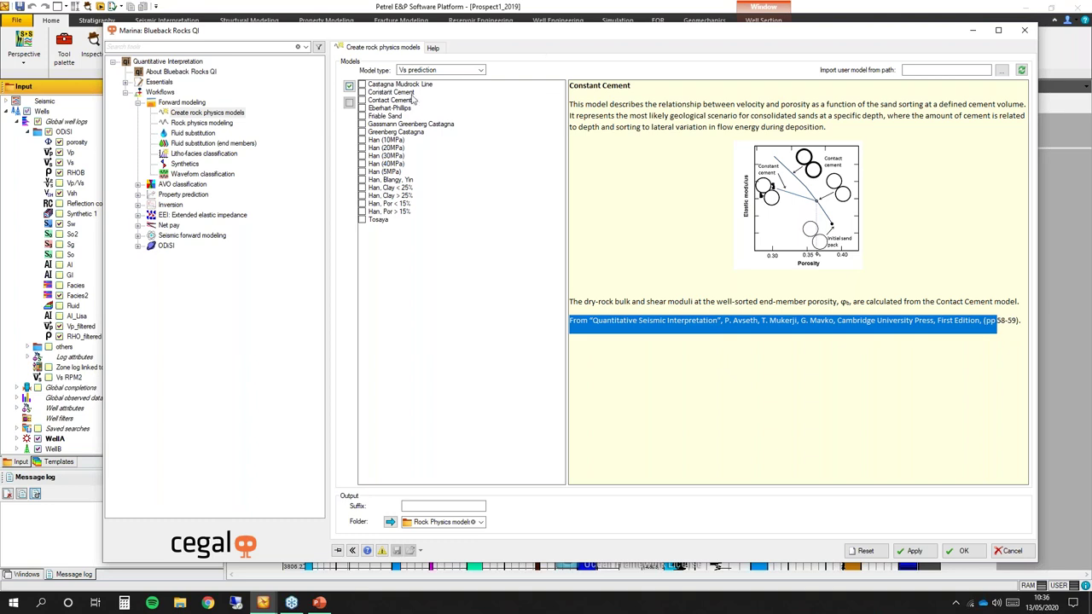
pyautogui.click(440, 99)
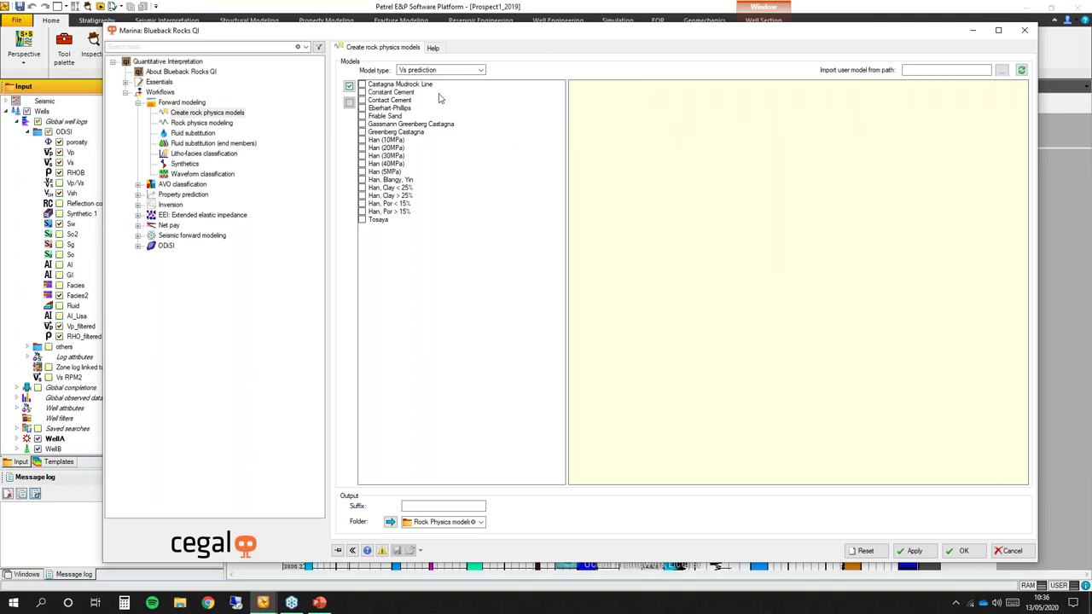
# Step: Create the Castagna Mudrock Line, Constant Cement, Contact Cement and Friable Sand models with the suffix Demo
pyautogui.click(361, 85)
pyautogui.click(362, 100)
pyautogui.click(410, 504)
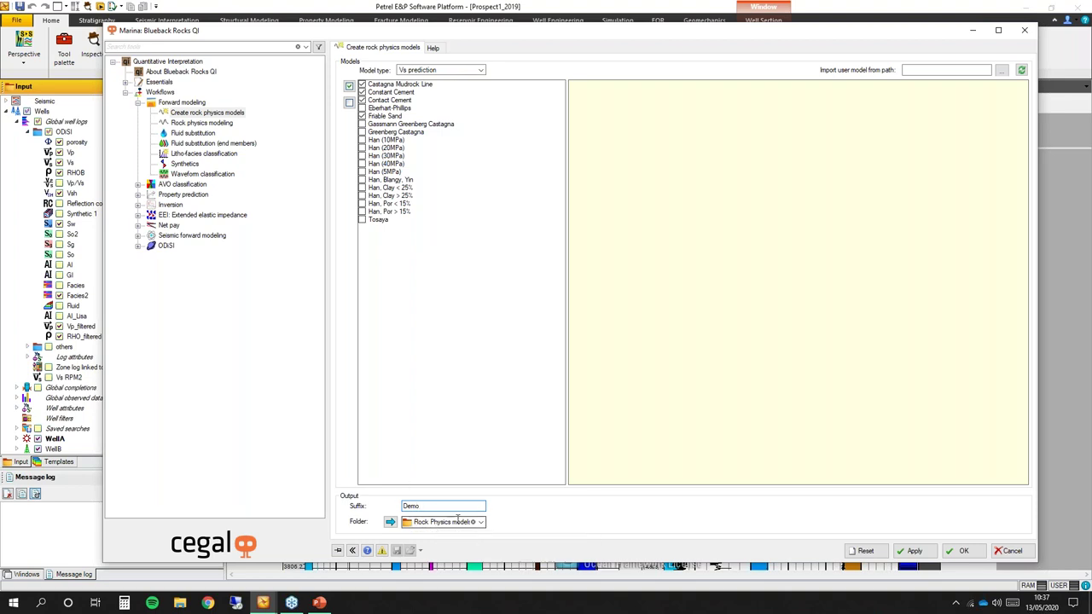
pyautogui.click(905, 552)
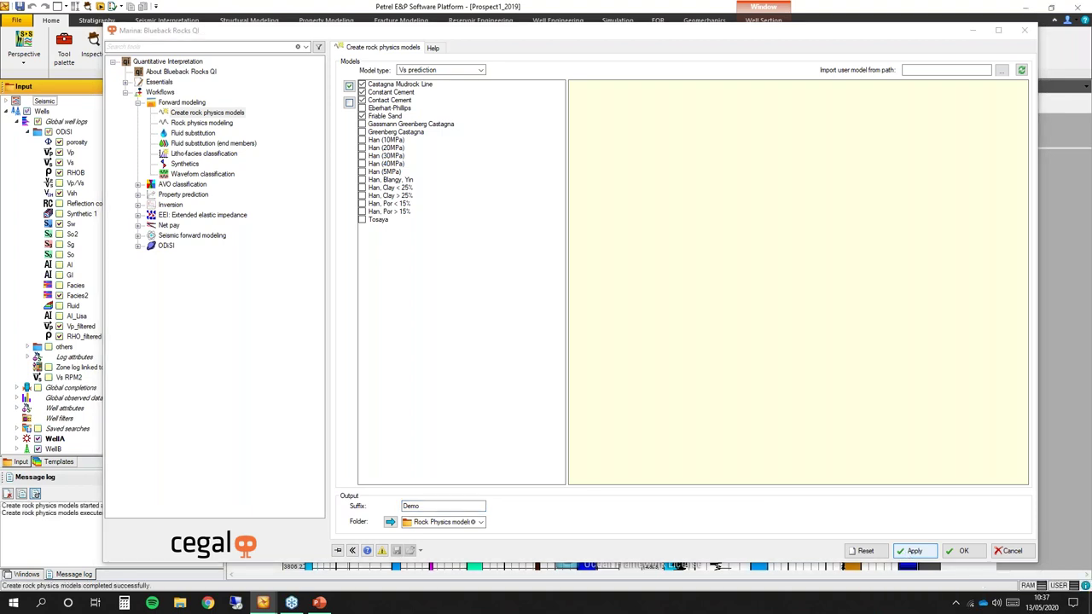
# Step: Locate the Rock Physics models output folder in the project tree and open the Friable Sand Demo model's settings
pyautogui.click(390, 521)
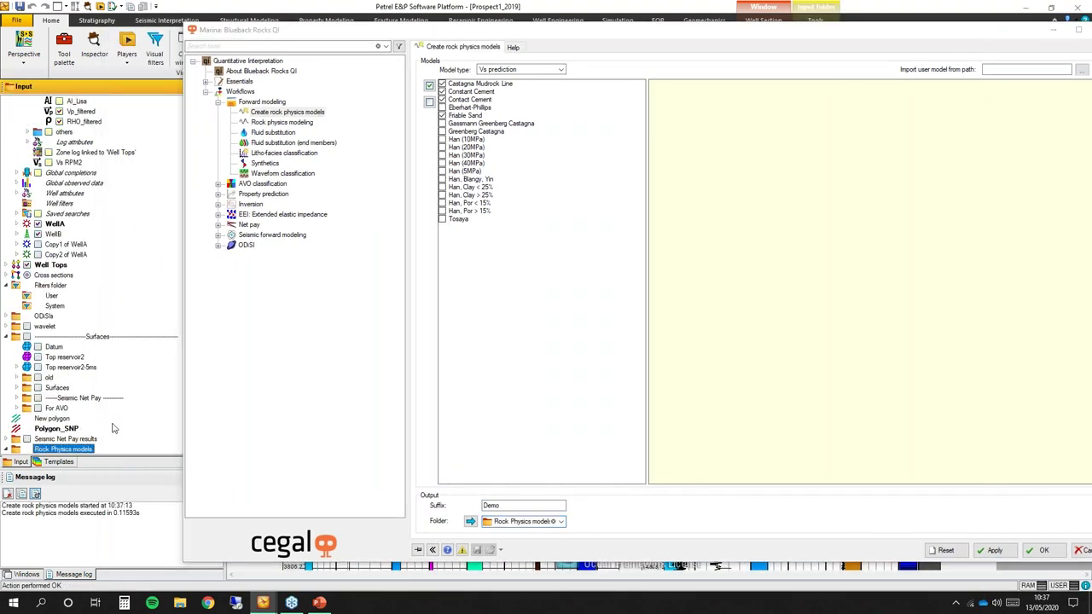
pyautogui.scroll(-4, 113, 428)
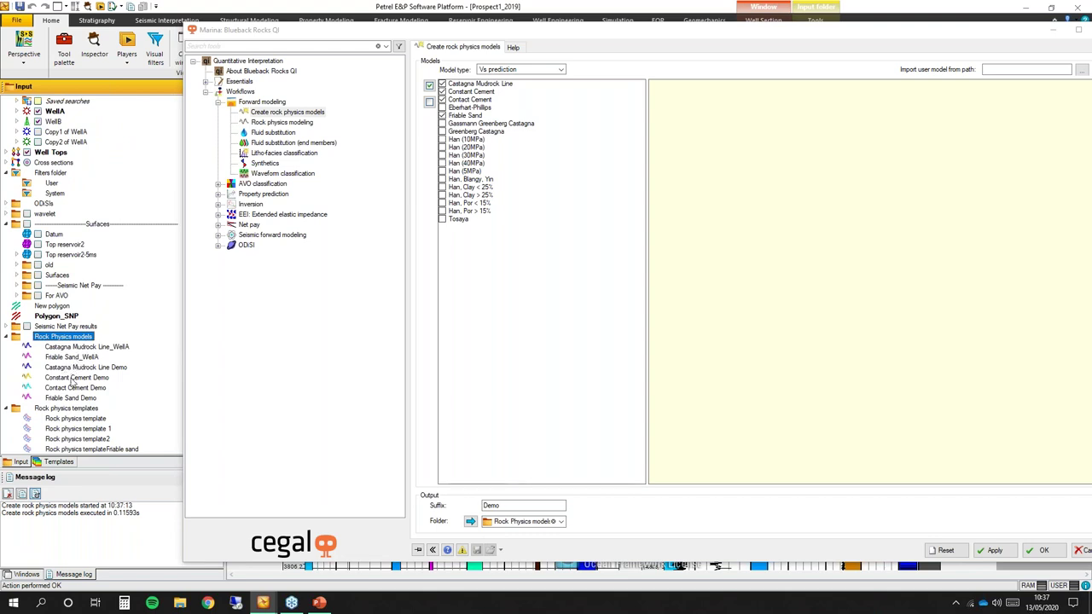
pyautogui.click(58, 398)
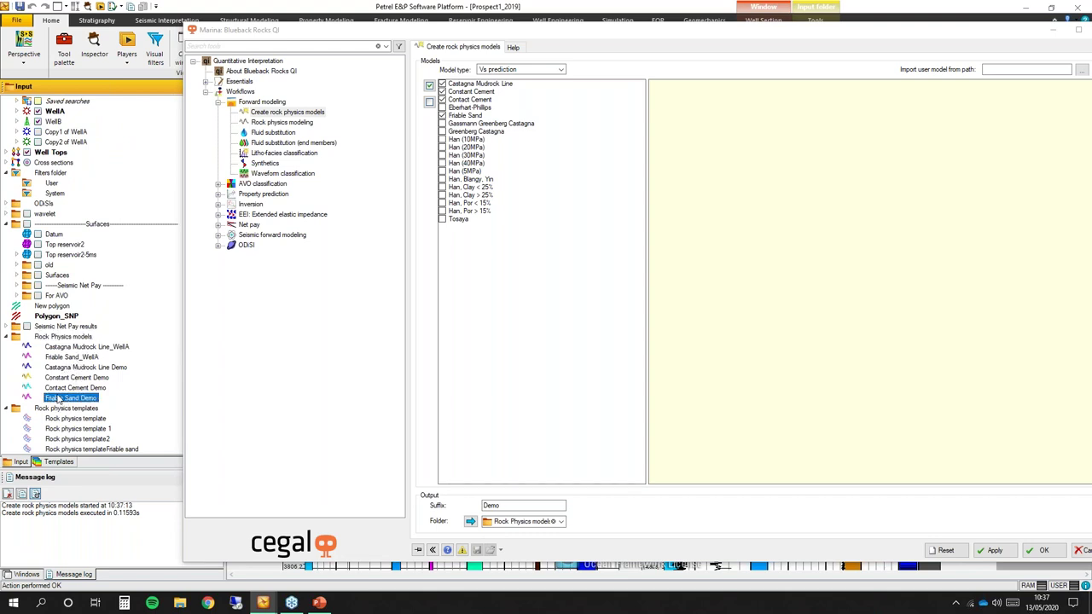
pyautogui.doubleClick(59, 399)
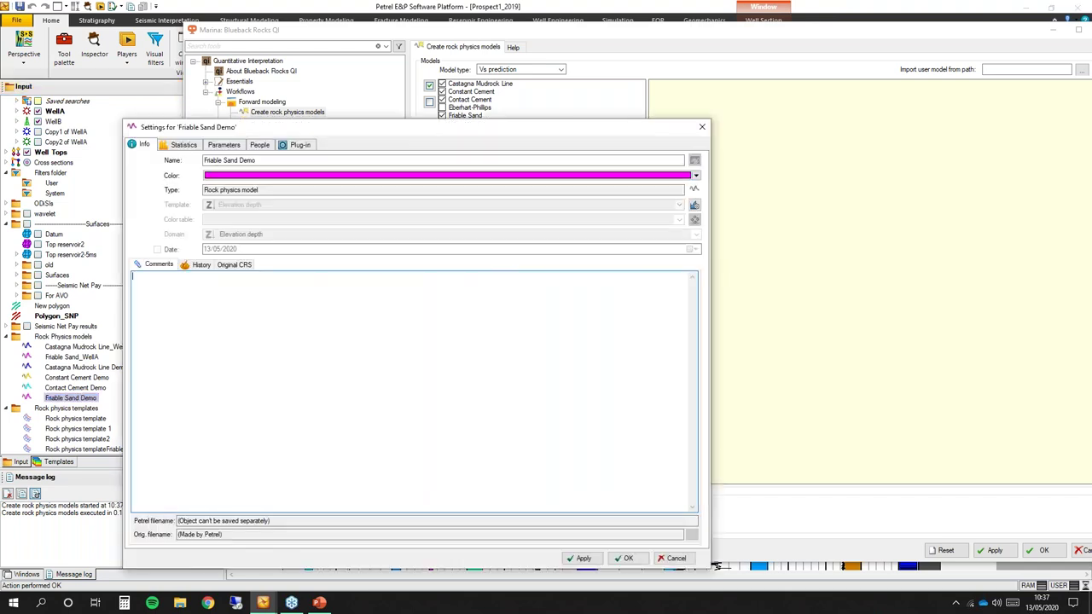
# Step: Review the Friable Sand Demo model's statistics, parameters, line style and description
pyautogui.click(181, 145)
pyautogui.click(221, 145)
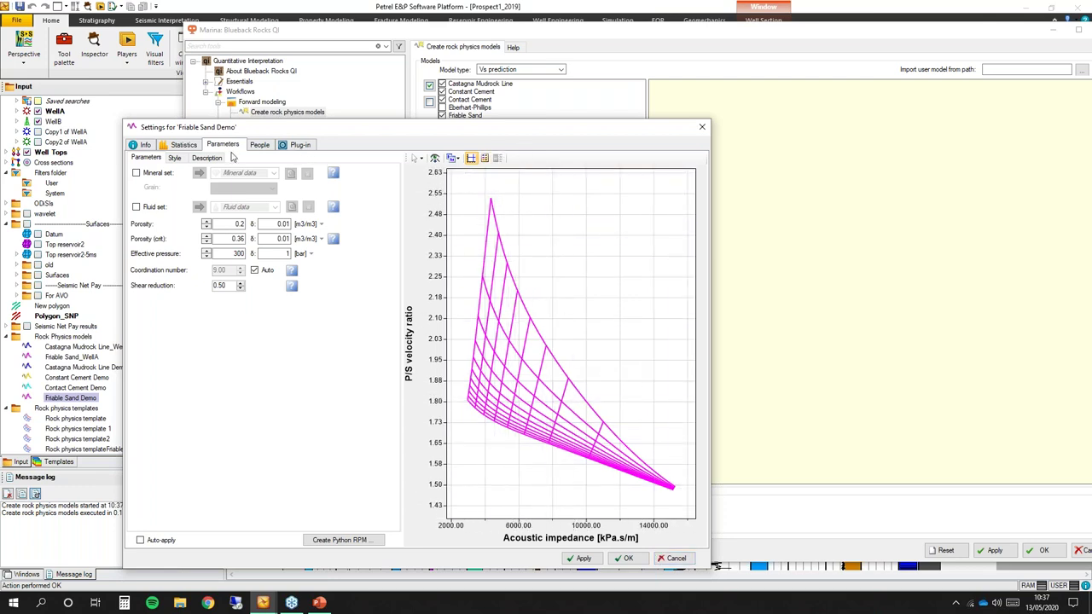
pyautogui.click(177, 161)
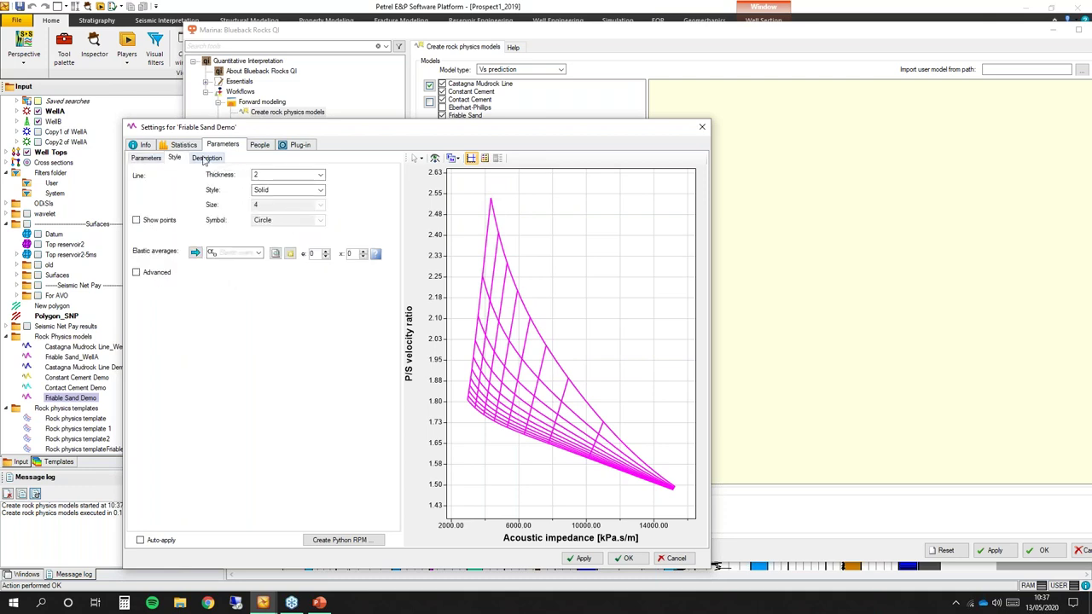
pyautogui.click(209, 161)
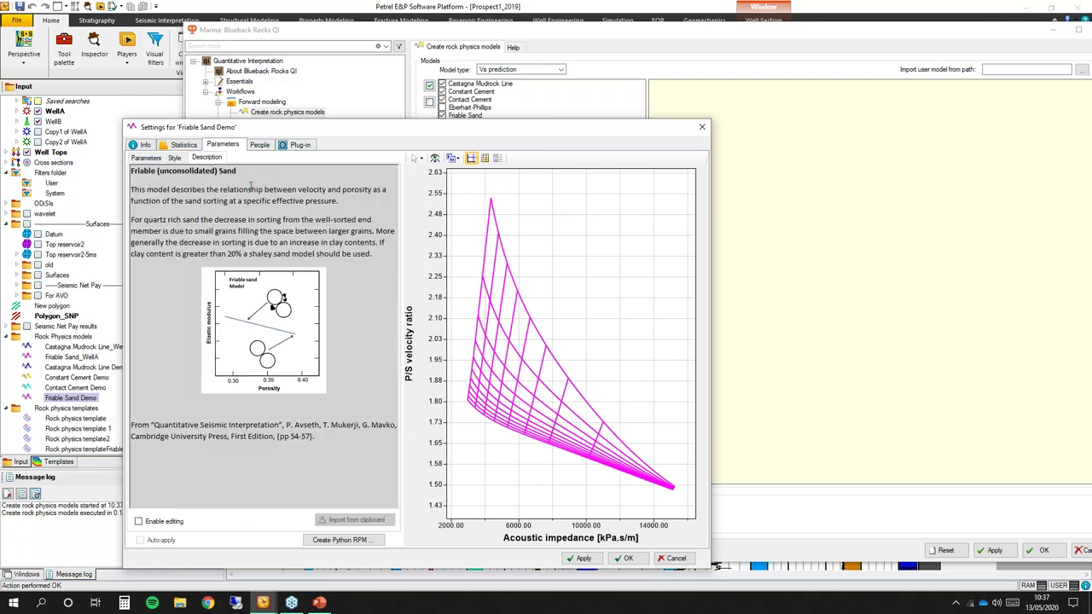
# Step: Compare the Friable Sand description in the model creation tool with the one in the model's settings, and close the settings
pyautogui.click(641, 74)
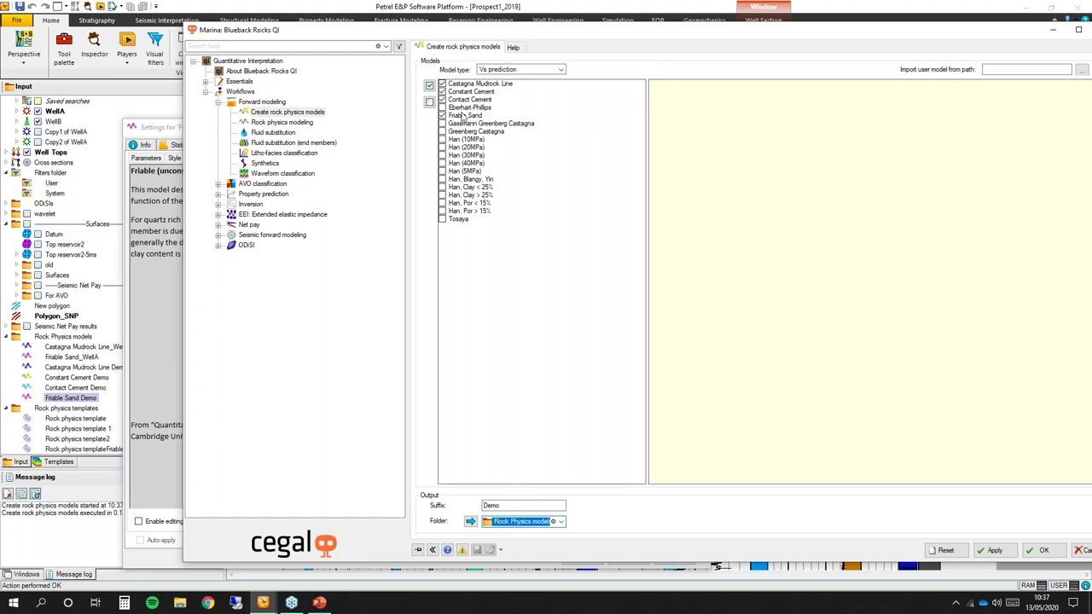
pyautogui.click(465, 115)
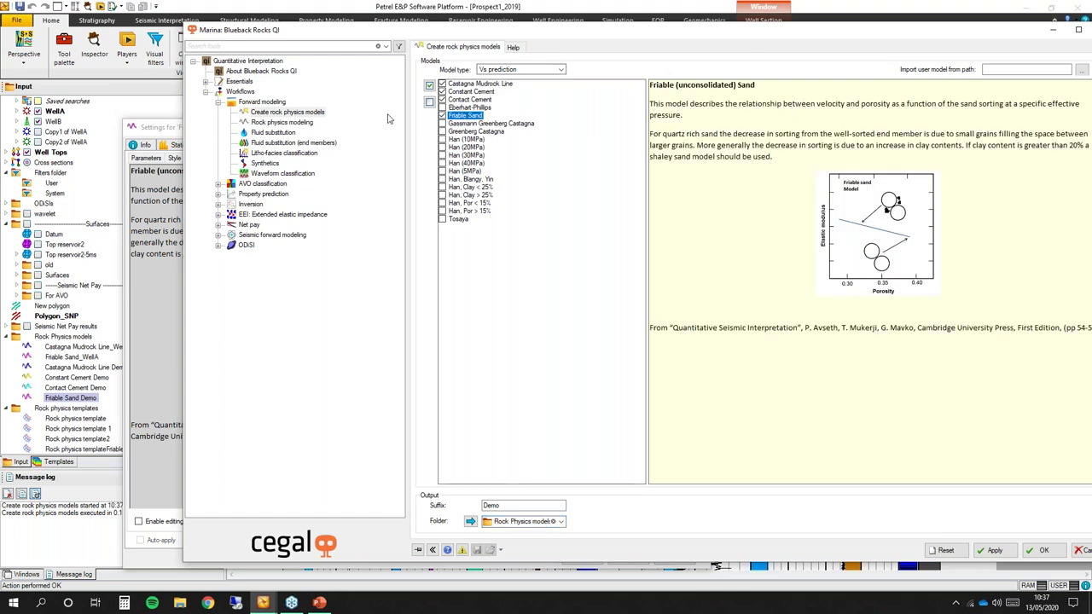
pyautogui.click(128, 436)
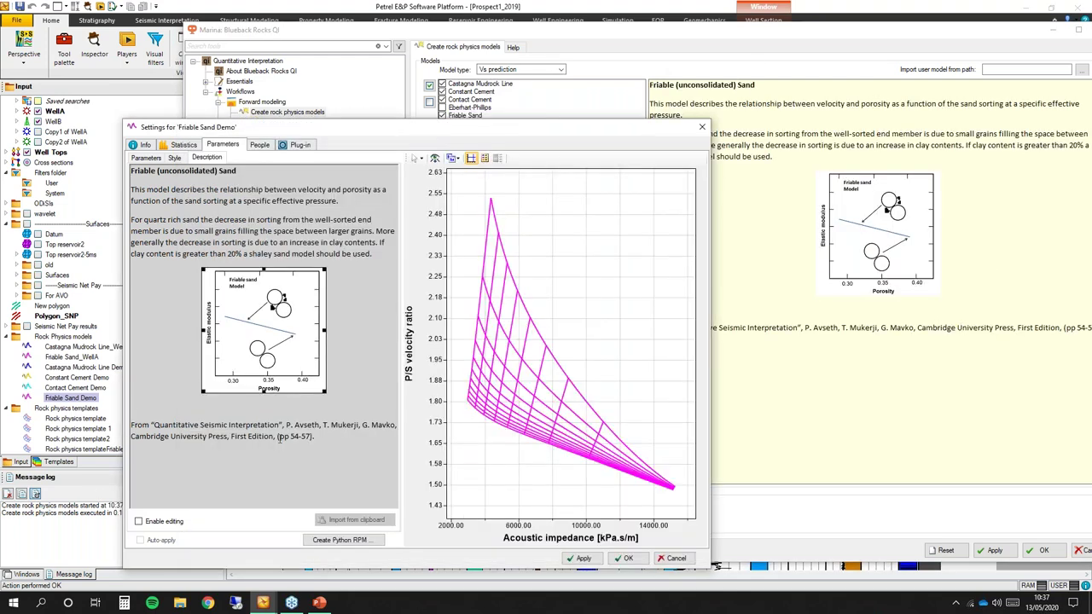
pyautogui.click(702, 128)
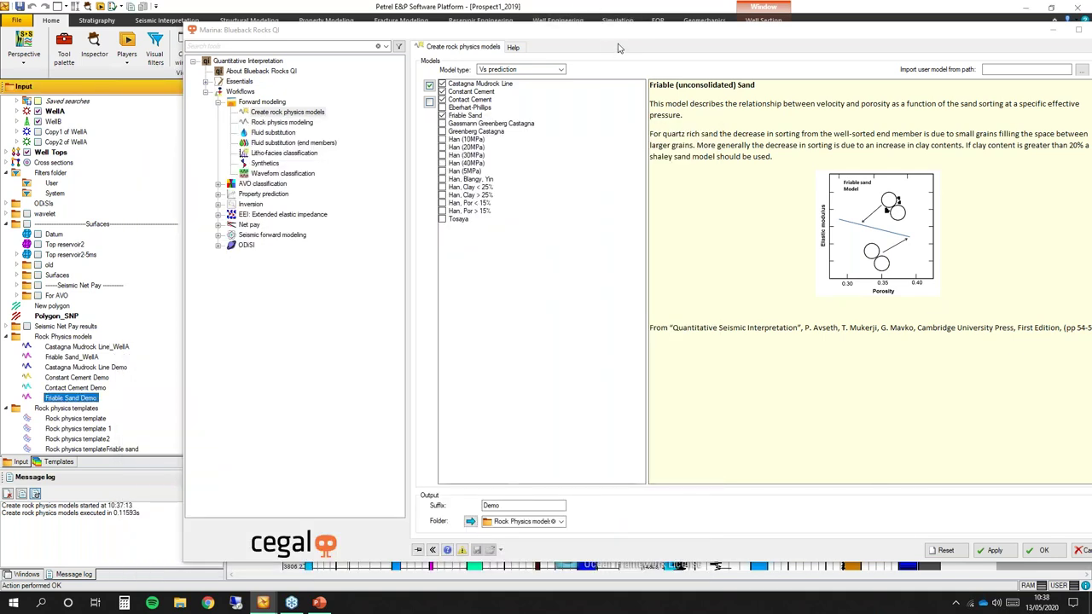
# Step: Open the Rock physics modeling tool, maximize its window, and narrow the workflow tree to widen the work area
pyautogui.click(1077, 29)
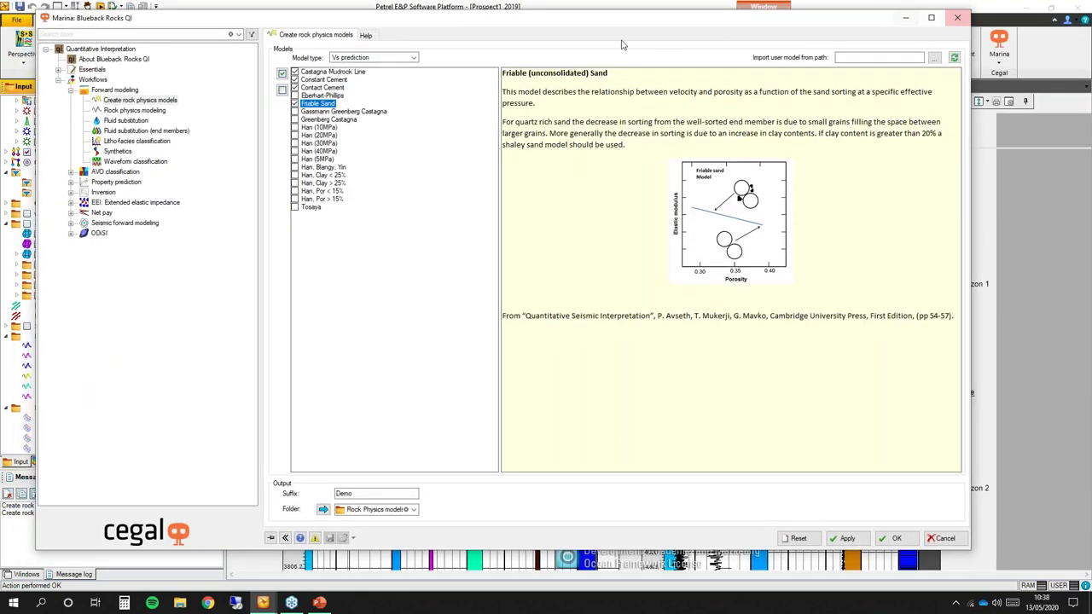
pyautogui.click(118, 111)
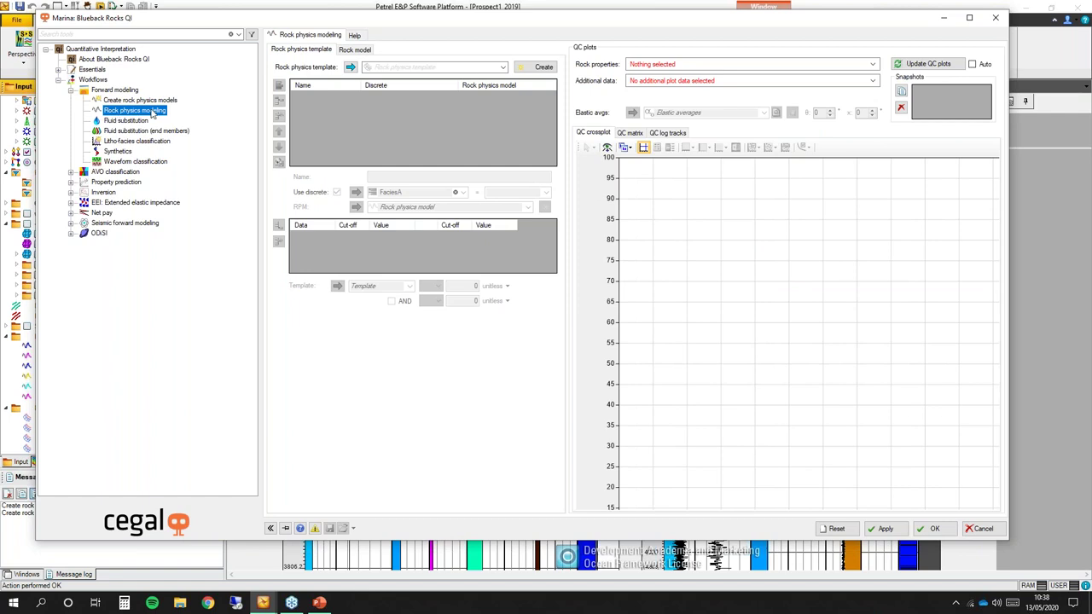
pyautogui.click(969, 17)
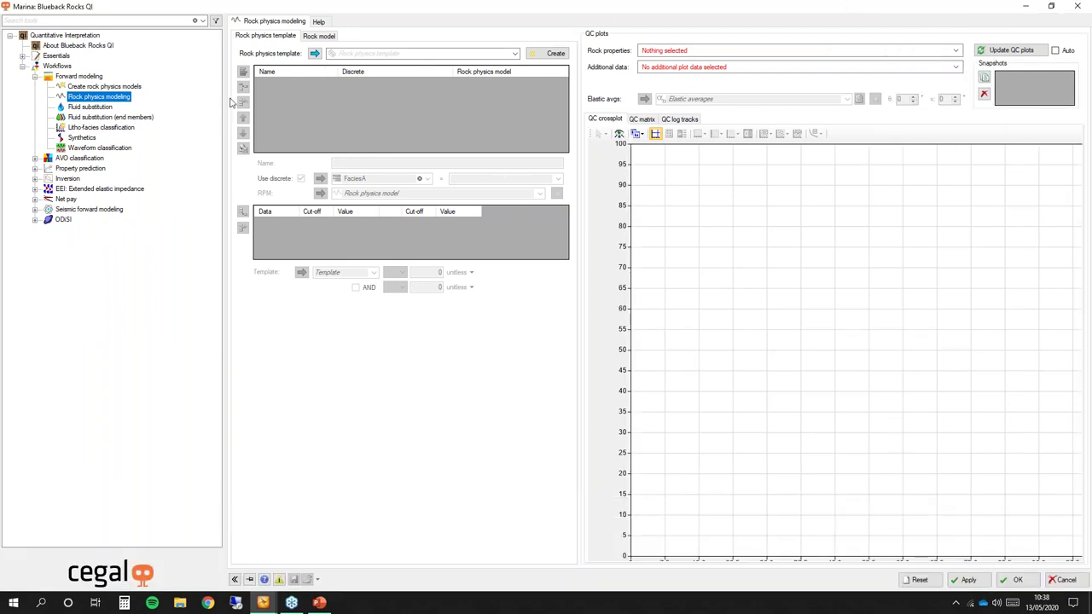
pyautogui.moveTo(224, 96); pyautogui.dragTo(165, 107)
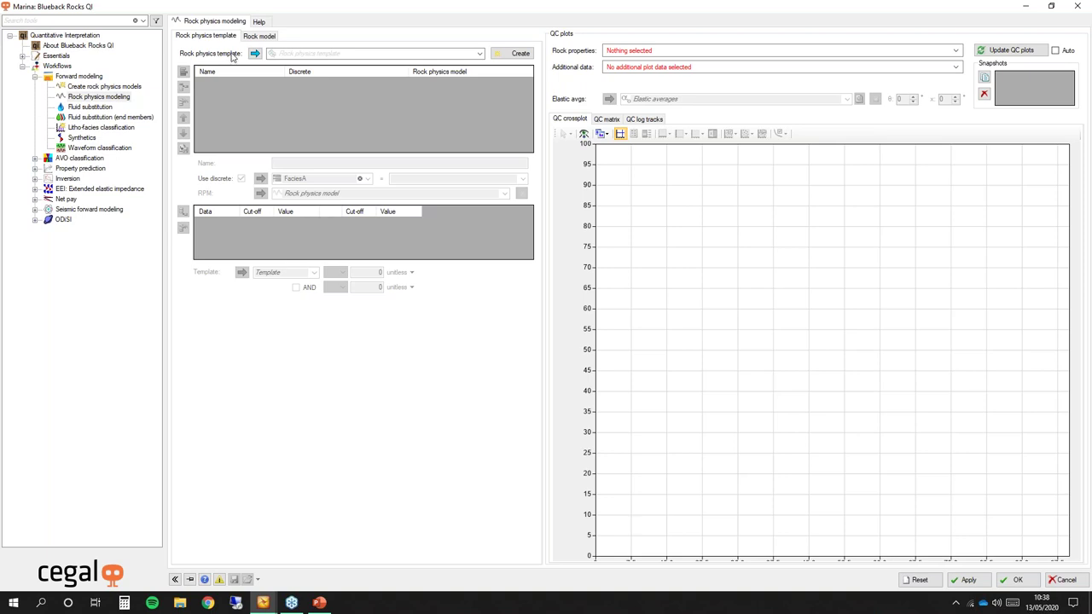
# Step: Create a new rock physics template named "Rock physics template_Video 1"
pyautogui.click(517, 54)
pyautogui.click(591, 88)
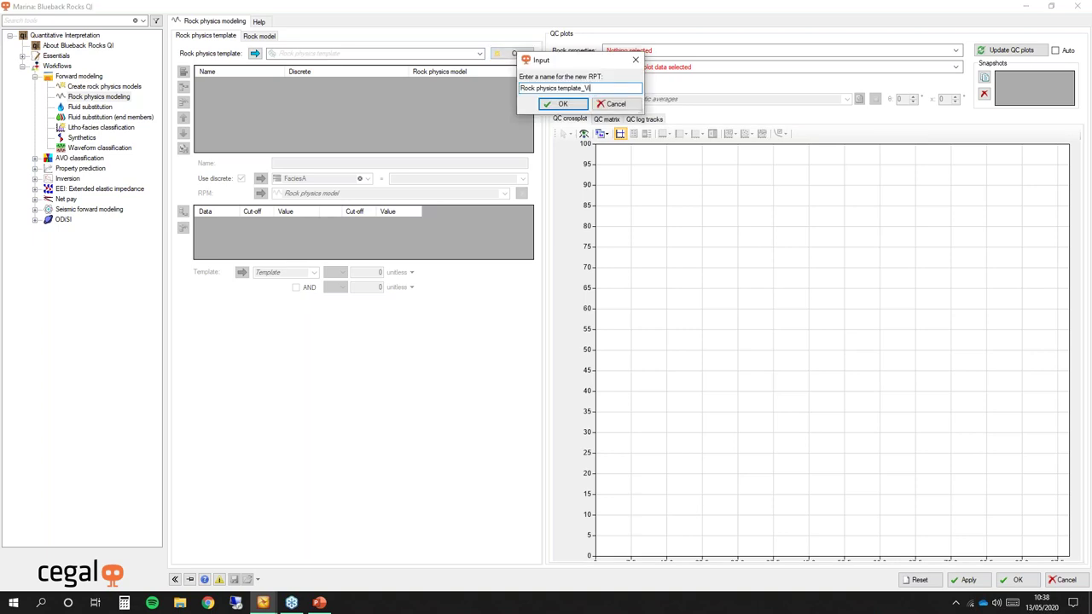
pyautogui.write('_Video 1')
pyautogui.click(556, 104)
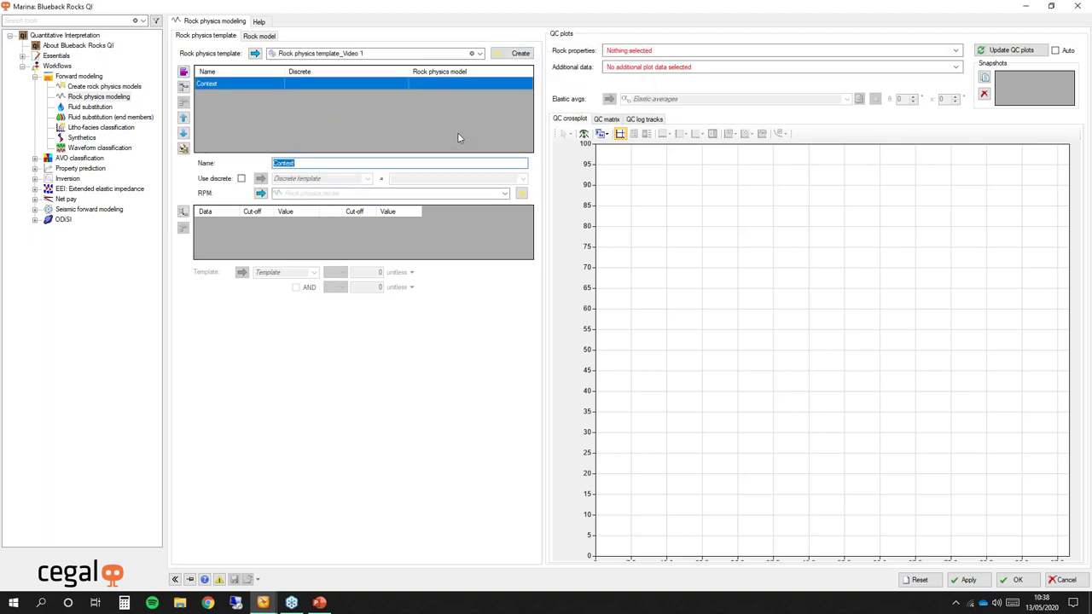
# Step: Move the modeling window aside to examine the WellA and WellB logs in the well section, and maximize it again
pyautogui.doubleClick(561, 7)
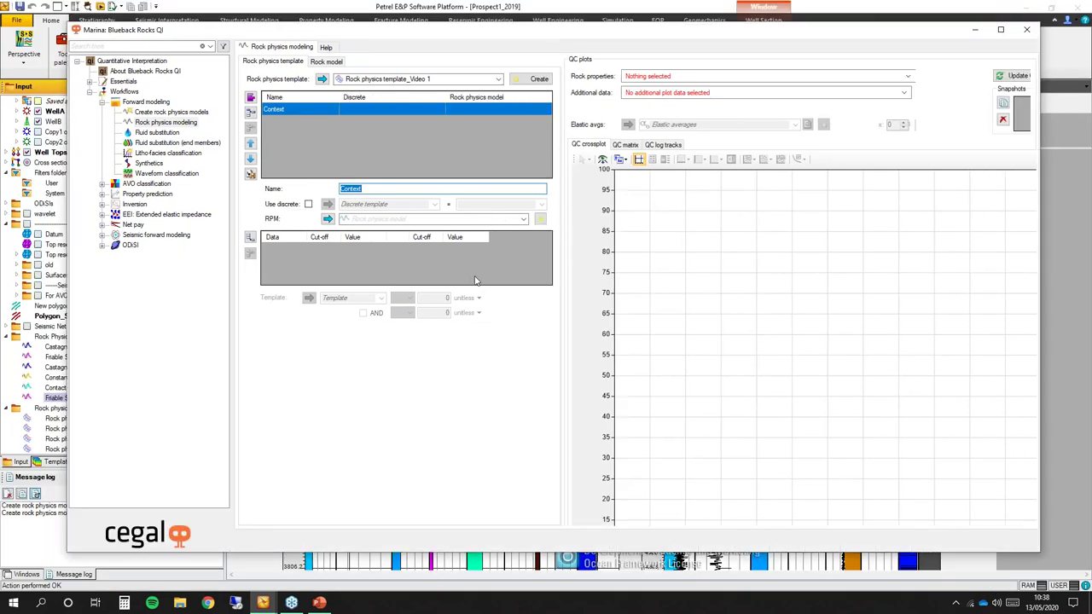
pyautogui.moveTo(559, 21); pyautogui.dragTo(362, 520)
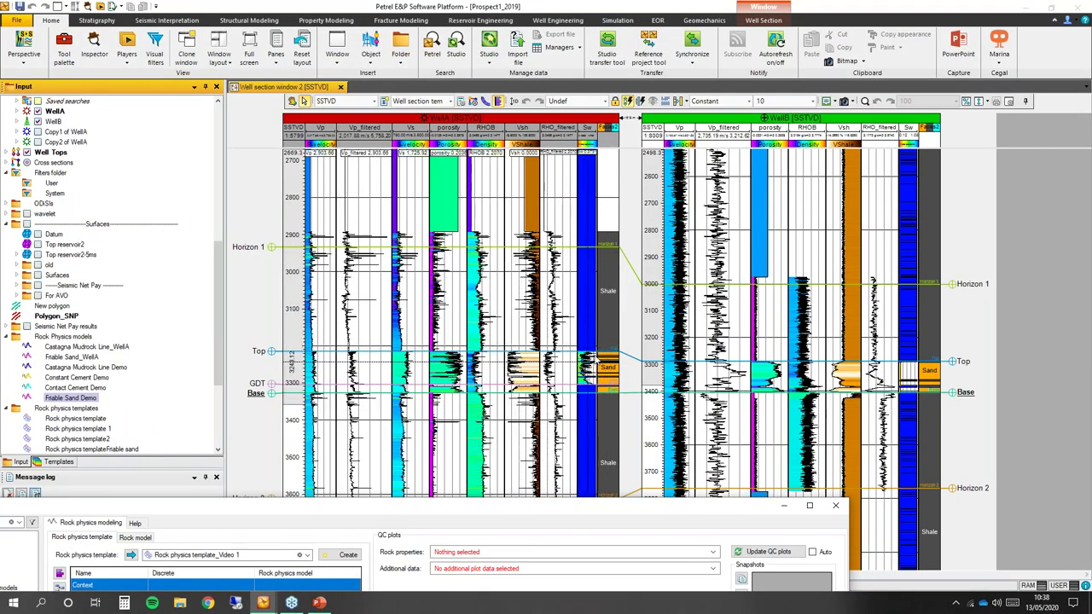
pyautogui.moveTo(522, 510); pyautogui.dragTo(619, 3)
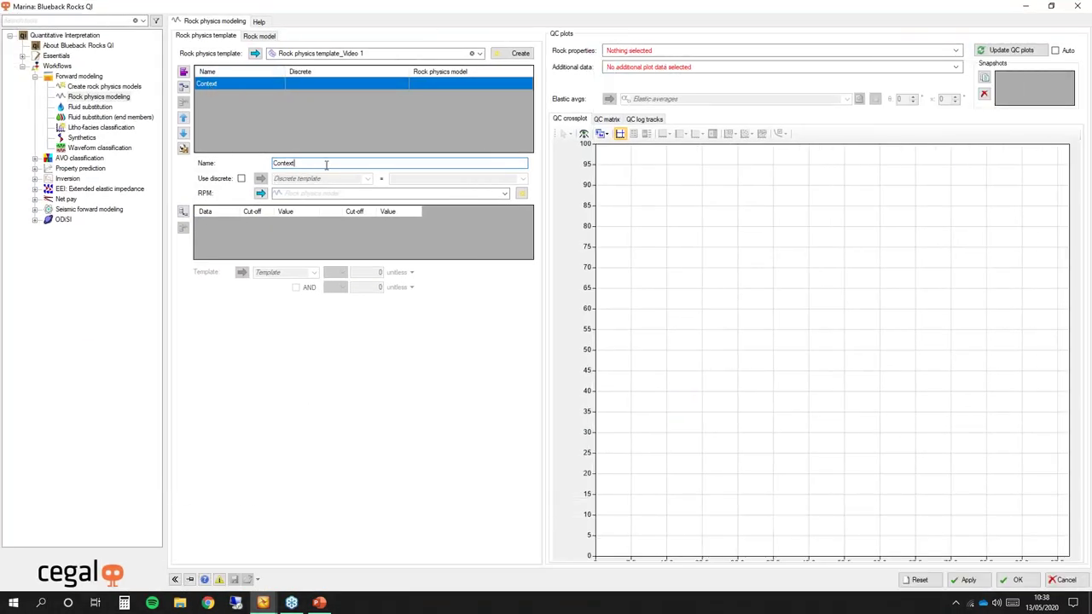
# Step: Rename the context as Reservoir and make it use the FaciesA discrete template
pyautogui.write('Reservoir')
pyautogui.click(241, 179)
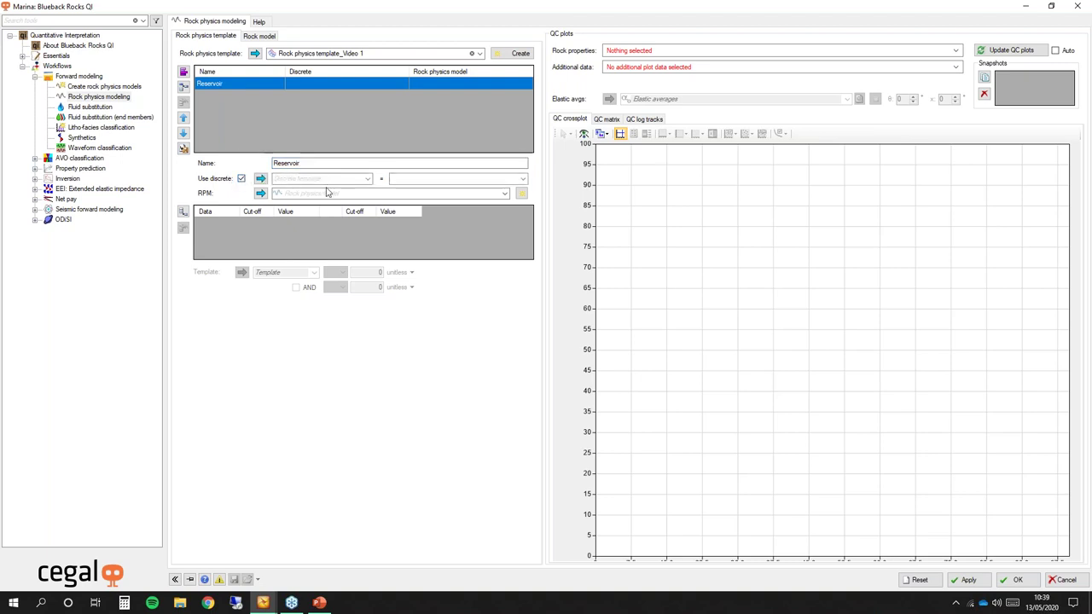
pyautogui.click(341, 179)
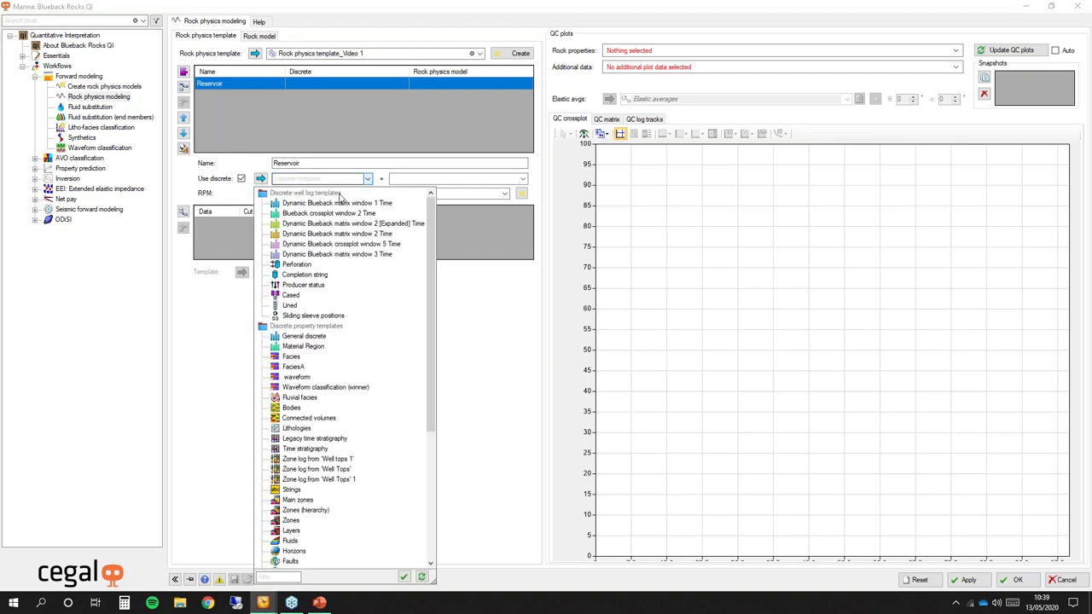
pyautogui.click(294, 368)
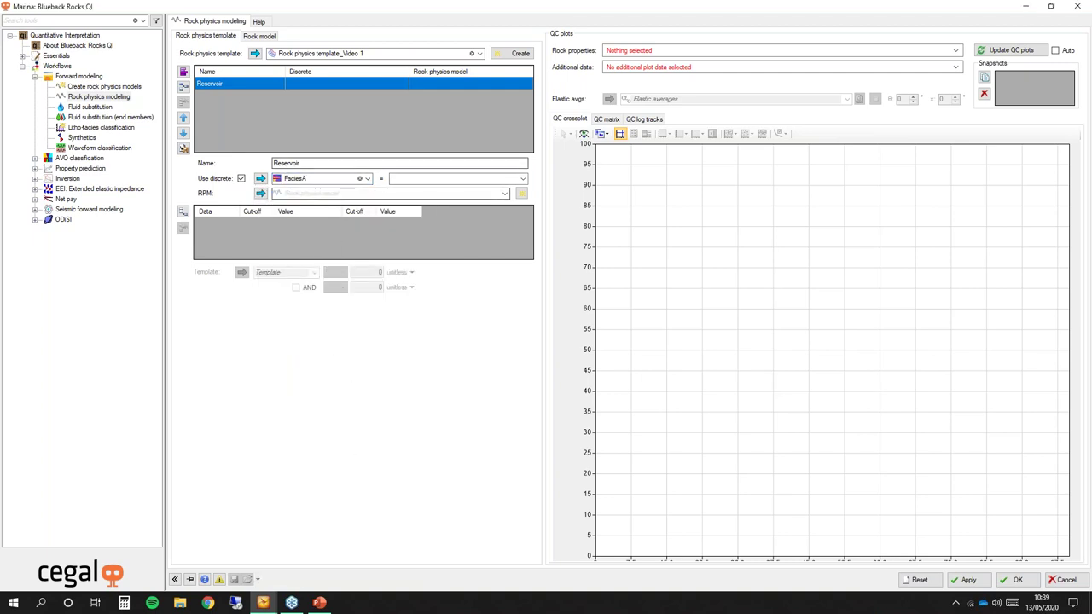
# Step: Set the Reservoir context's discrete value to Sand and assign it the Friable Sand_WellA rock physics model
pyautogui.click(522, 179)
pyautogui.doubleClick(436, 203)
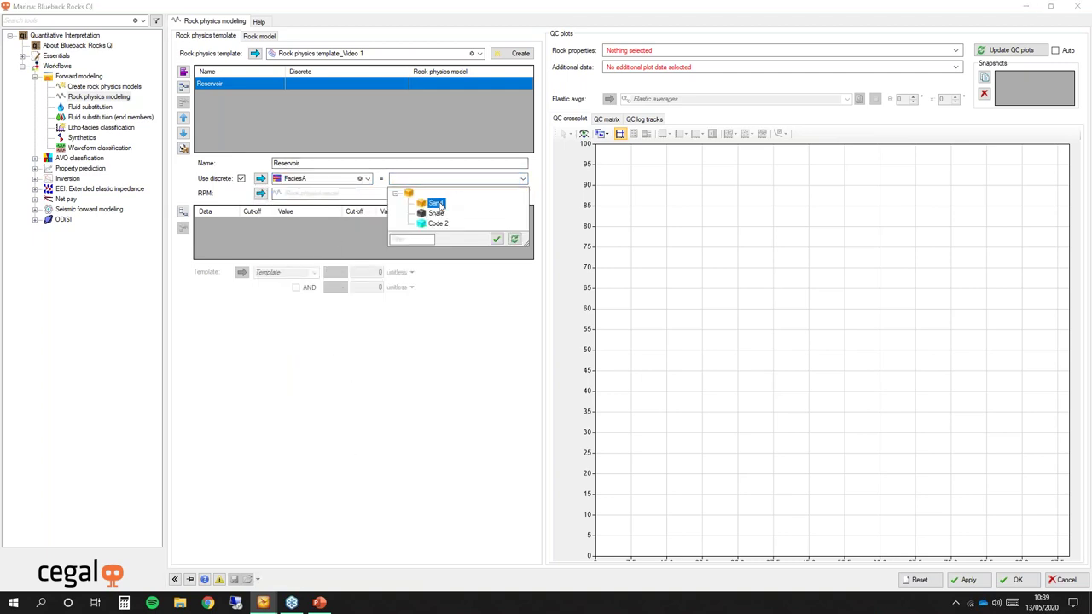
pyautogui.click(377, 193)
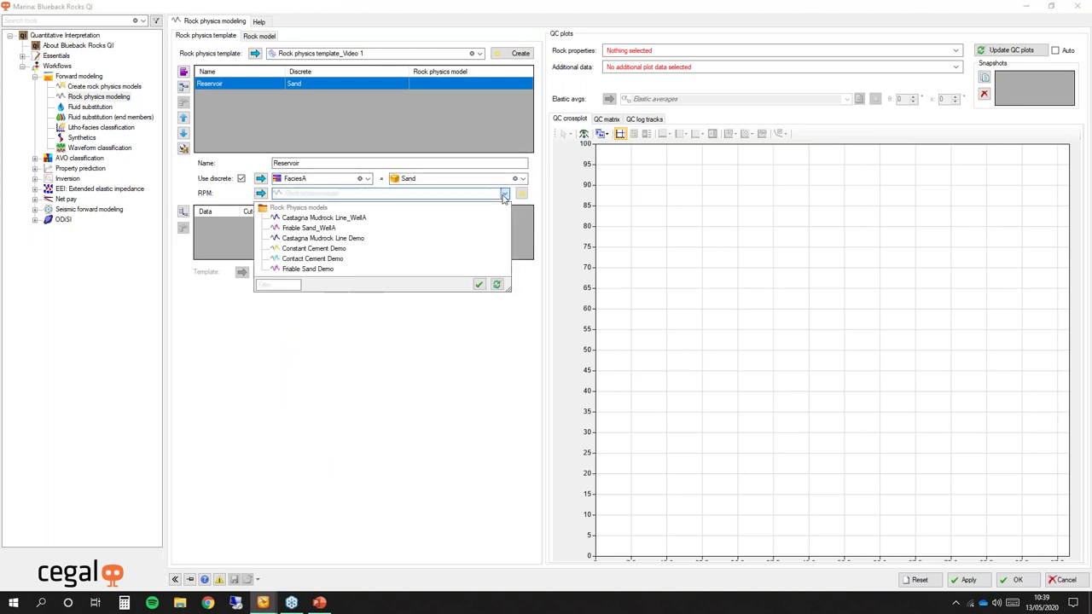
pyautogui.doubleClick(292, 229)
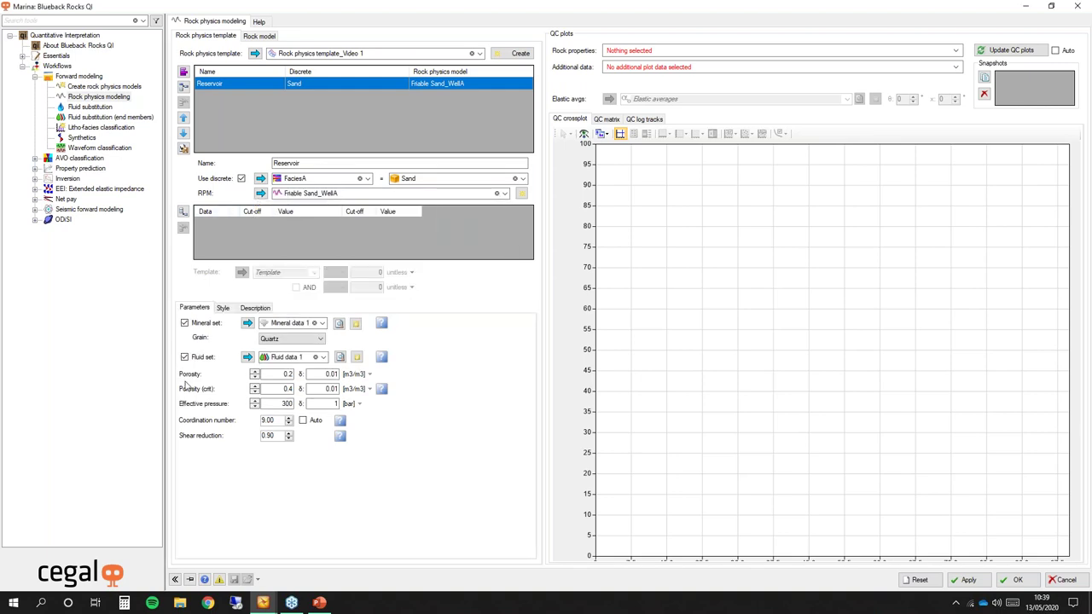
# Step: Move the modeling window aside, examine the parameters of the Friable Sand Demo model, close its settings, and maximize the window again
pyautogui.moveTo(260, 10); pyautogui.dragTo(408, 29)
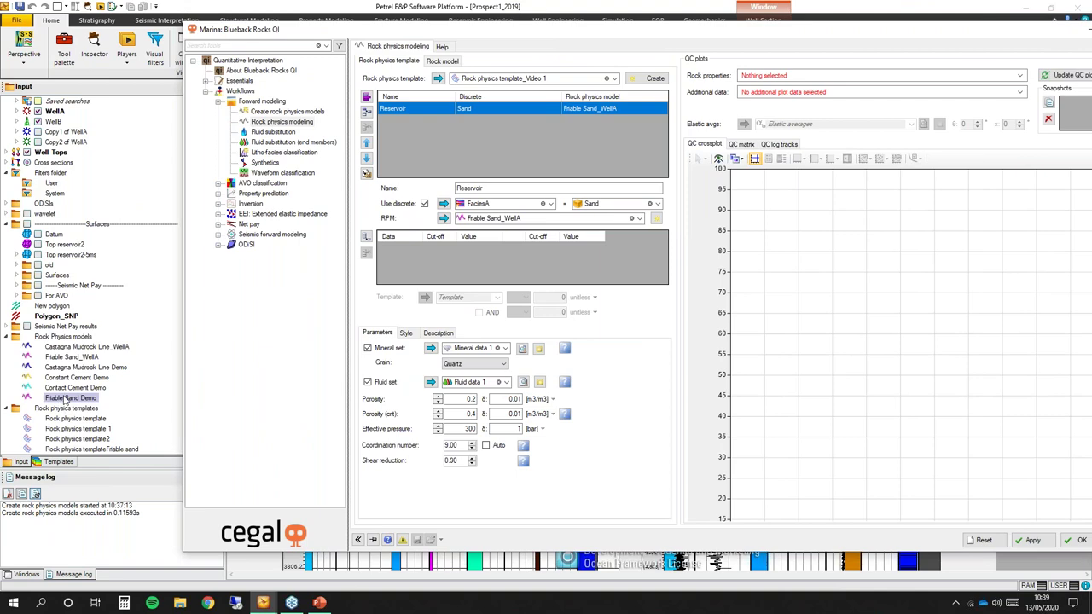
pyautogui.click(67, 398)
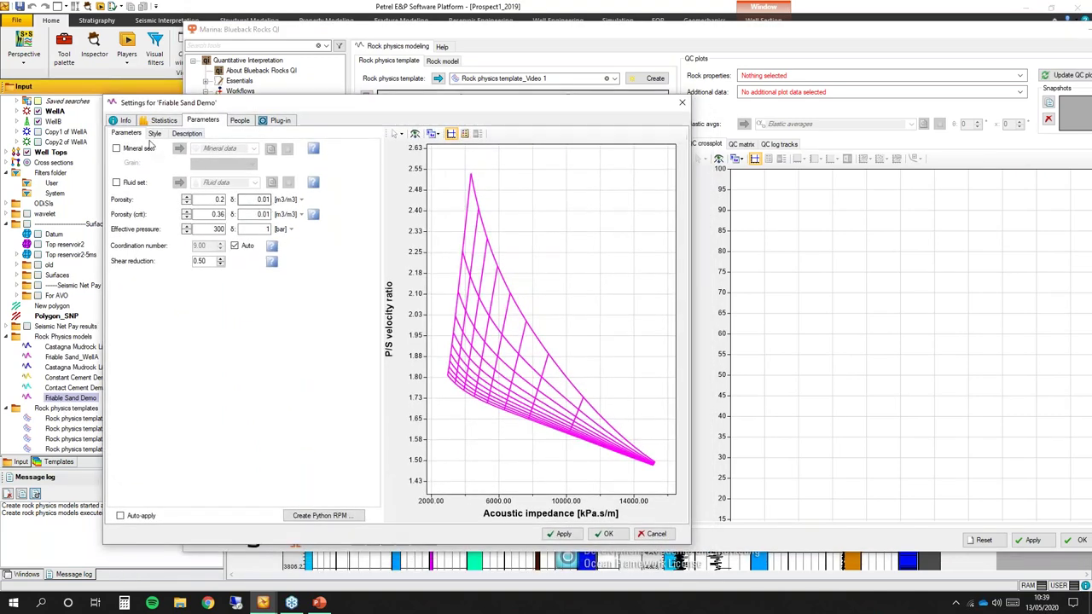
pyautogui.click(681, 102)
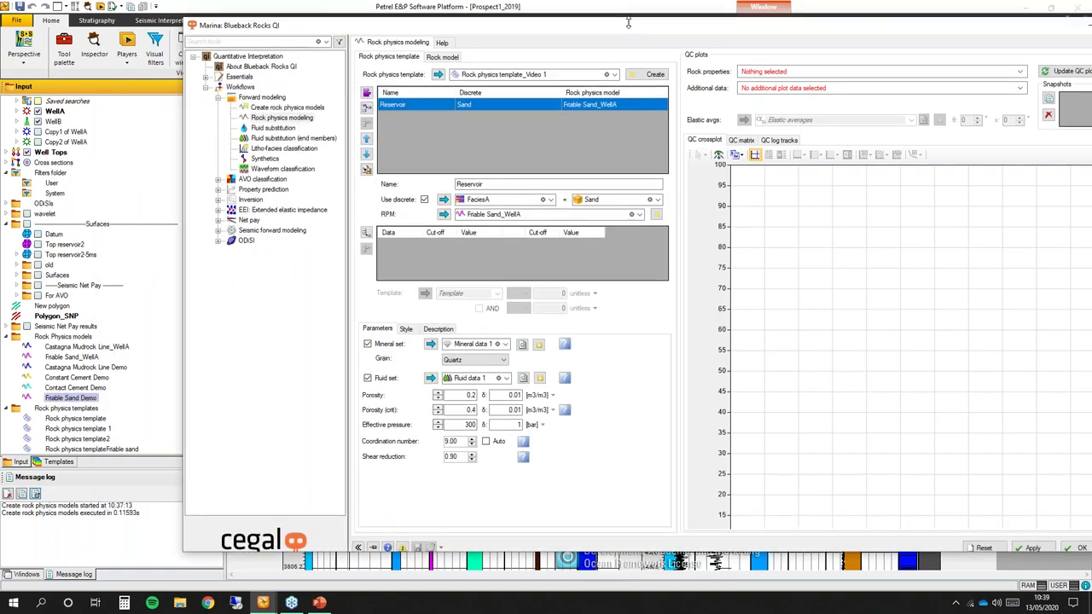
pyautogui.moveTo(573, 35); pyautogui.dragTo(461, 2)
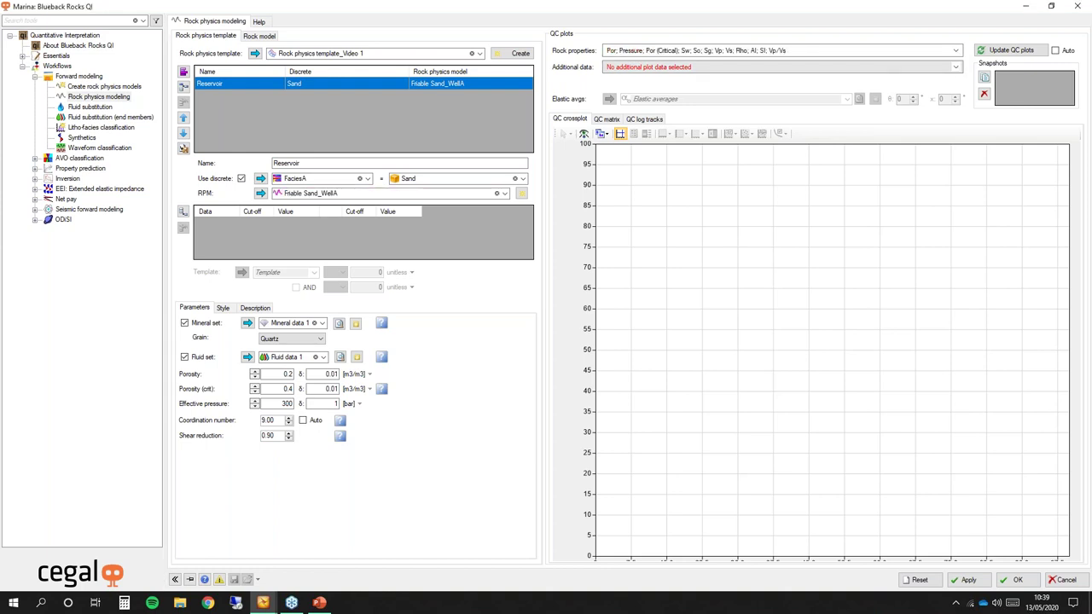
# Step: Update the QC plots and set the crossplot to AI on the horizontal axis and Vp/Vs on the vertical axis
pyautogui.click(955, 66)
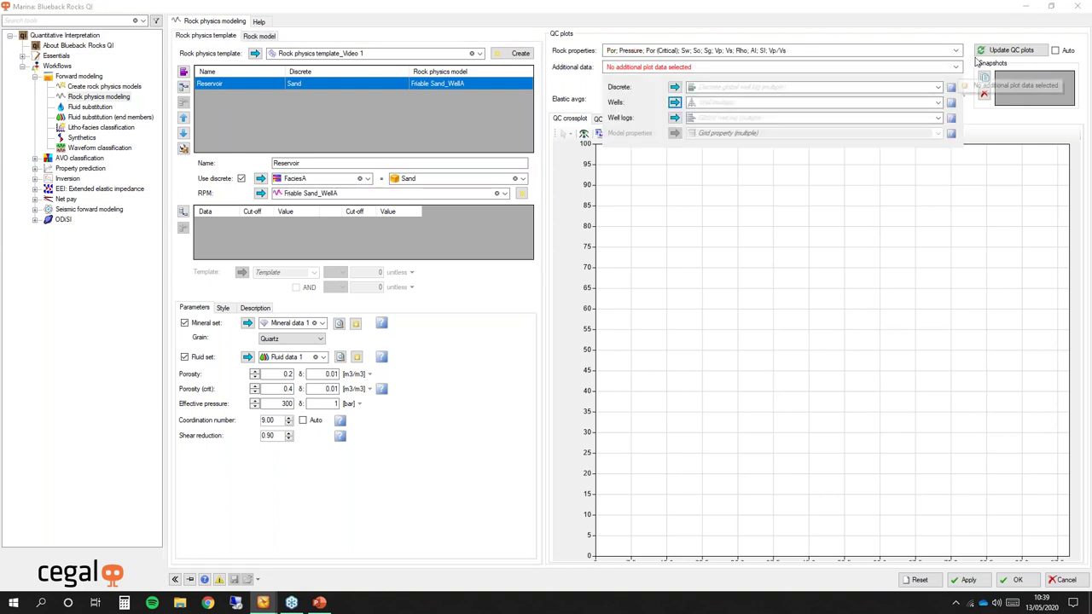
pyautogui.click(991, 50)
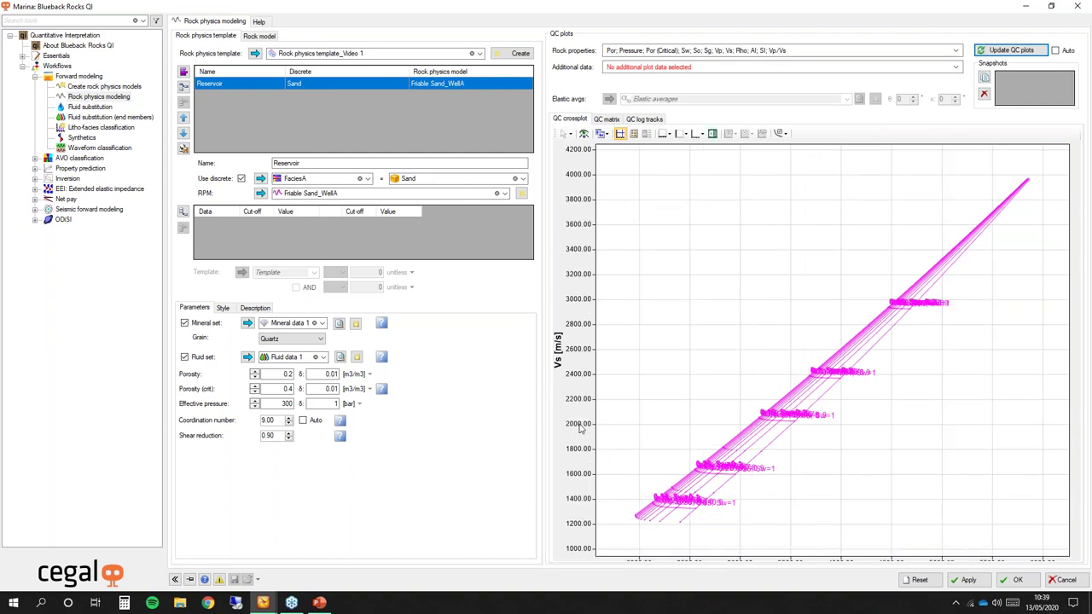
pyautogui.click(670, 134)
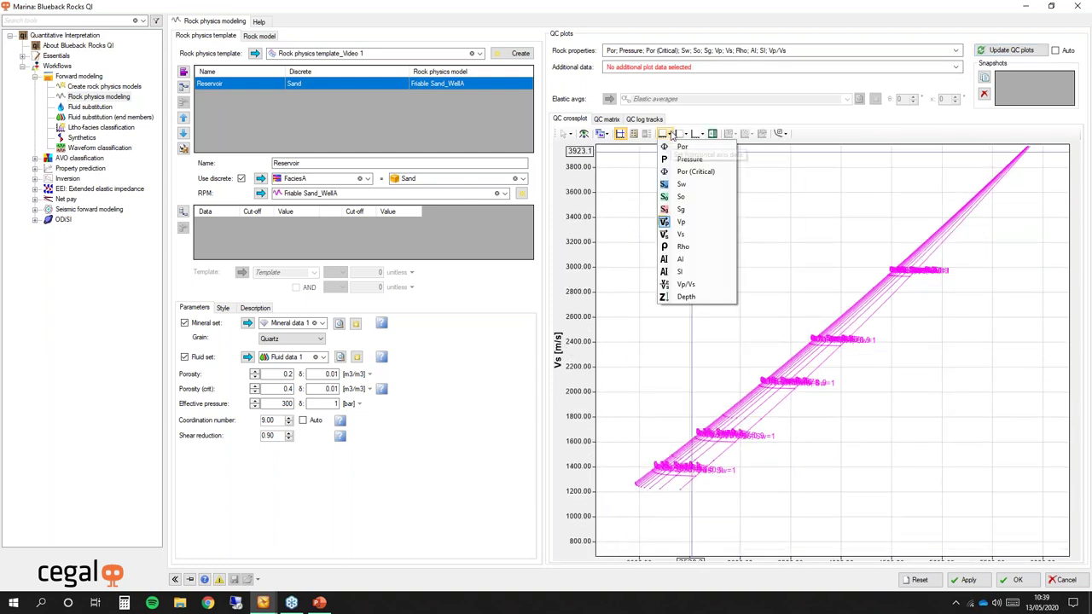
pyautogui.click(678, 260)
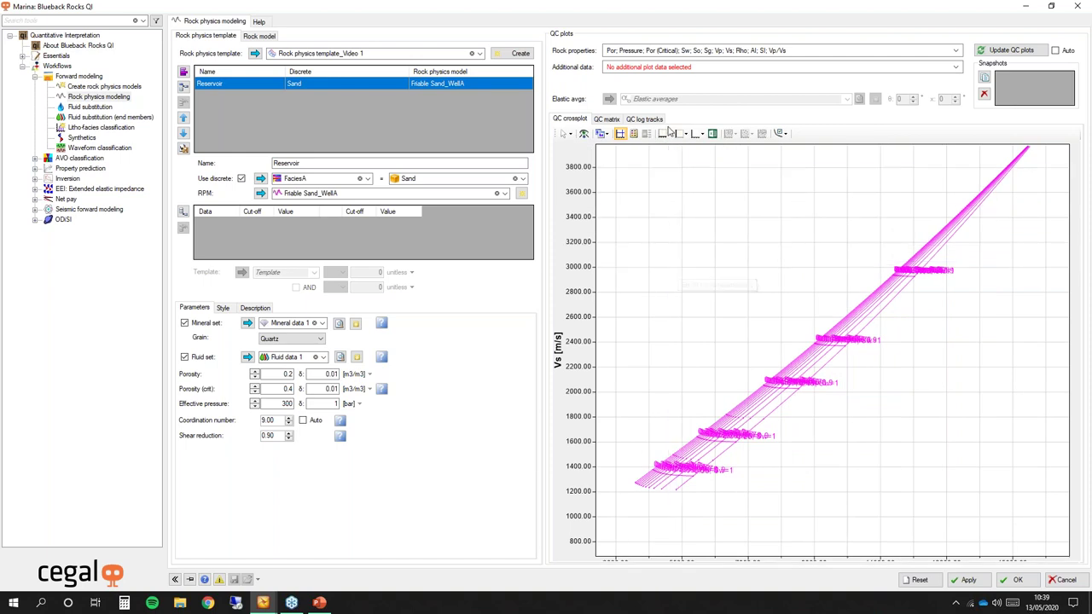
pyautogui.click(695, 134)
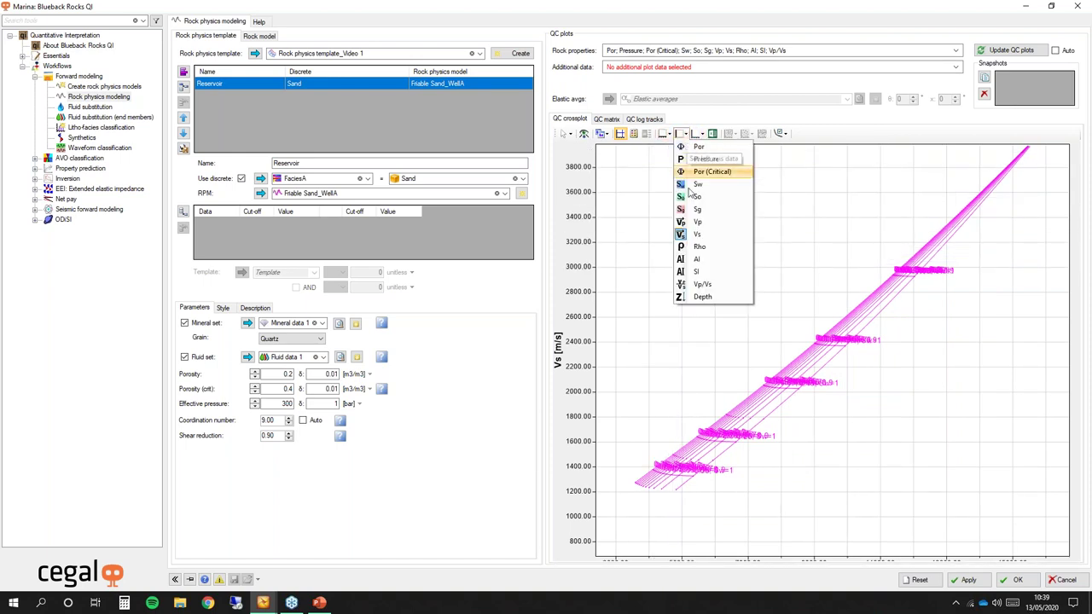
pyautogui.click(697, 291)
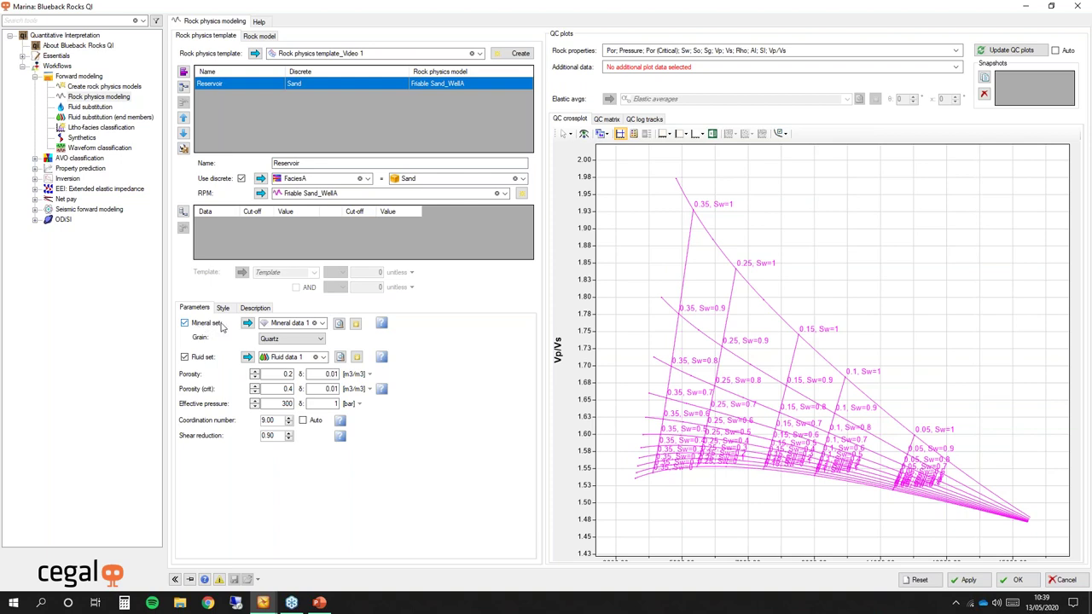
# Step: Create a new mineral set for the Friable Sand_WellA model and reposition its settings window
pyautogui.click(357, 325)
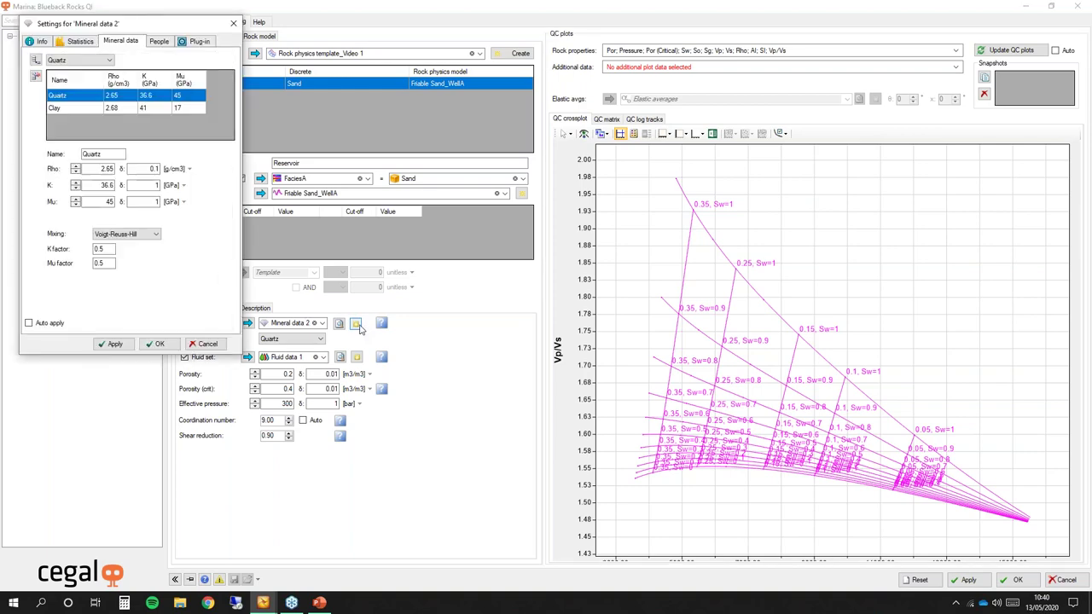
pyautogui.moveTo(145, 32); pyautogui.dragTo(466, 80)
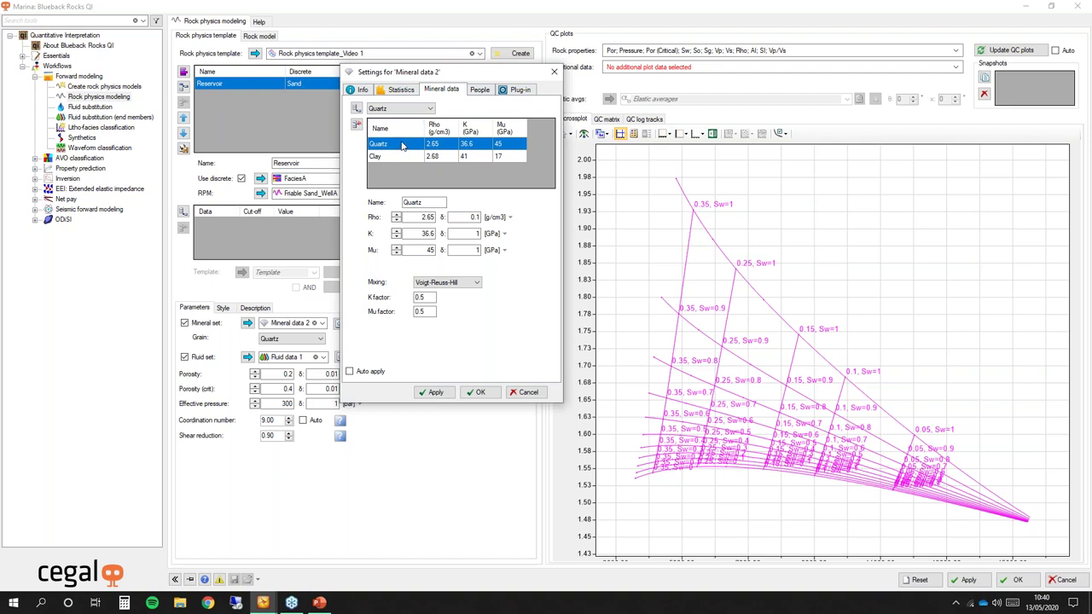
# Step: Look through the predefined minerals and add Aragonite to the new mineral set's table
pyautogui.click(407, 109)
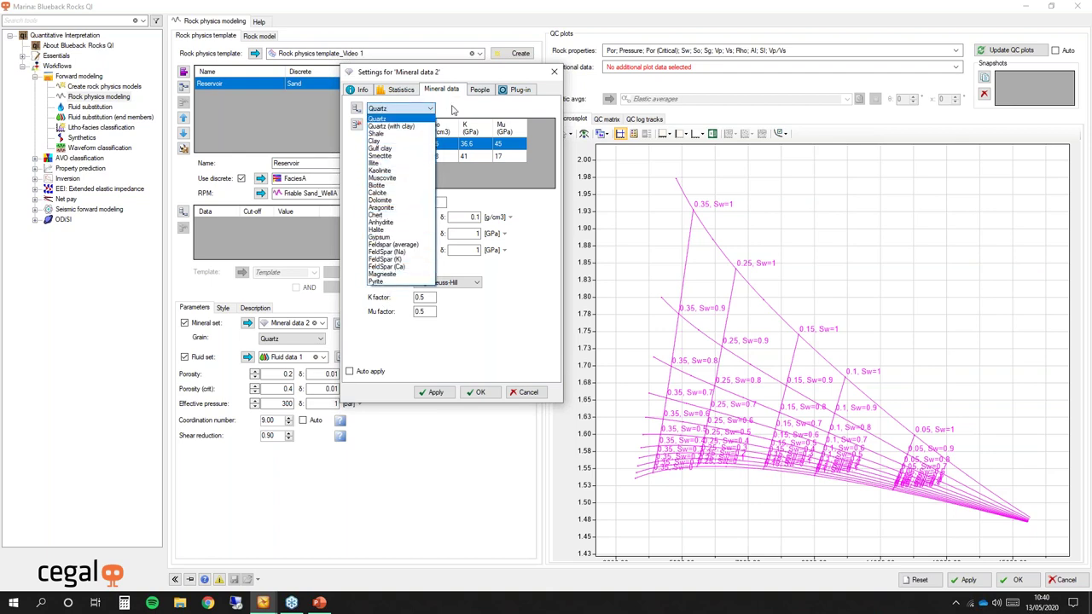
pyautogui.click(370, 120)
pyautogui.click(372, 110)
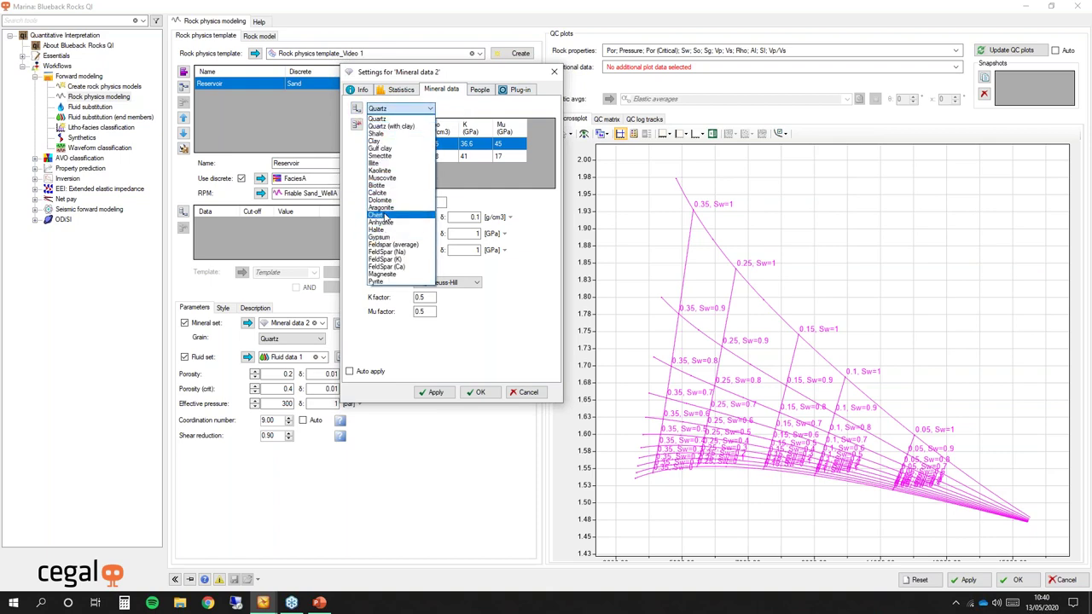
pyautogui.click(380, 207)
pyautogui.click(357, 108)
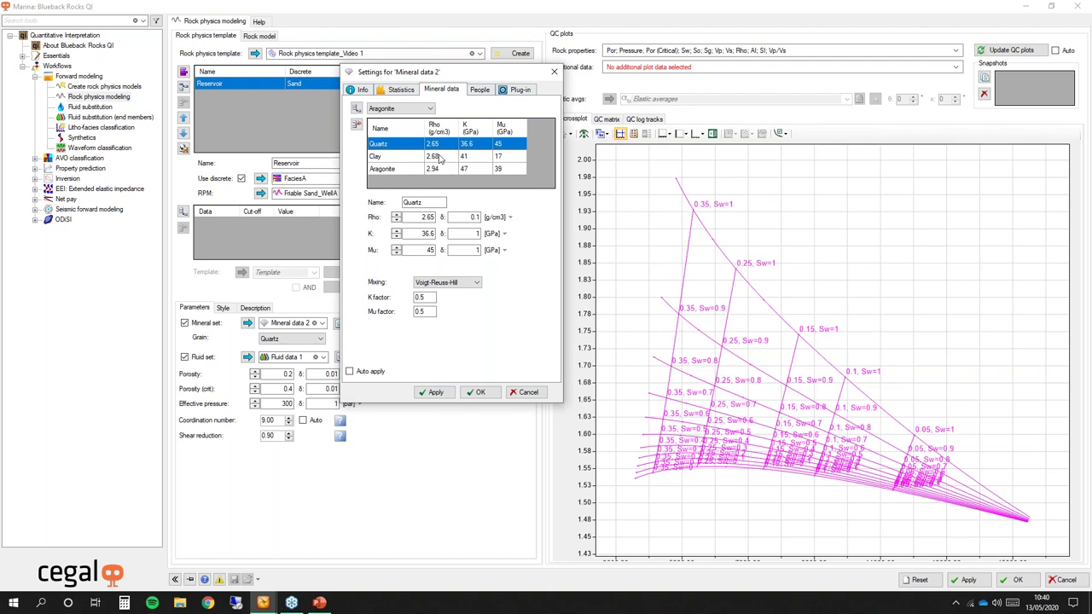
# Step: Try a K value of 45 GPa for Clay, review the mixing methods, and cancel the mineral settings
pyautogui.click(437, 156)
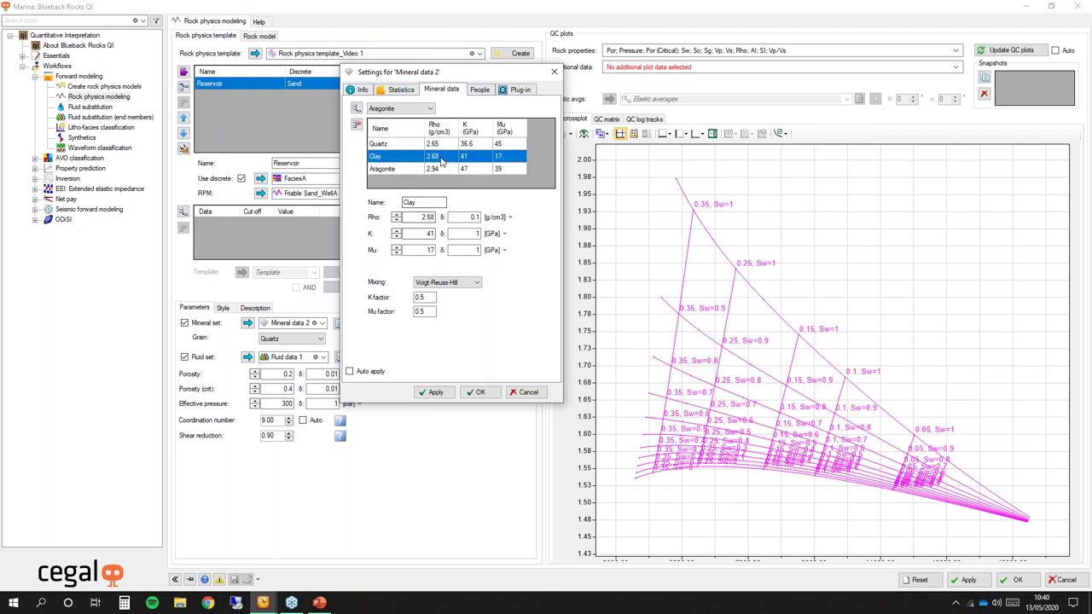
pyautogui.doubleClick(431, 234)
pyautogui.write('45')
pyautogui.click(465, 284)
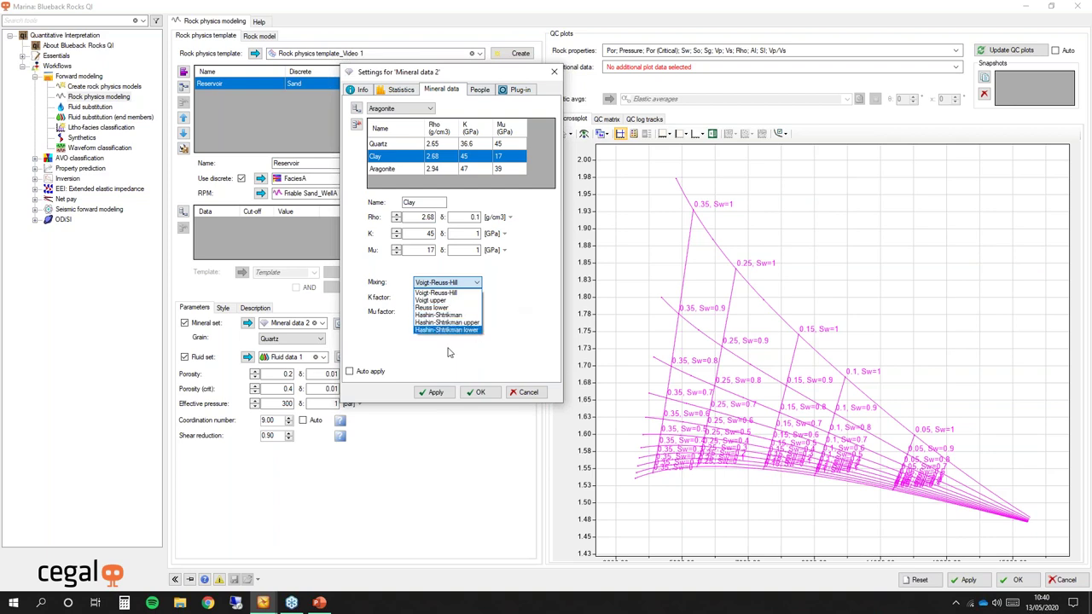
pyautogui.click(516, 395)
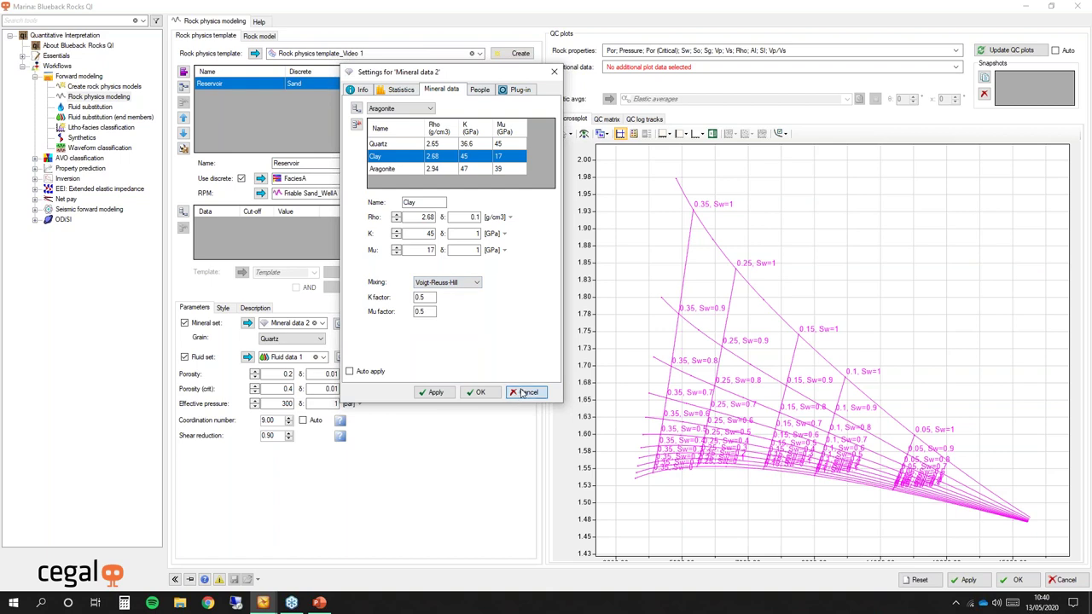
pyautogui.click(524, 392)
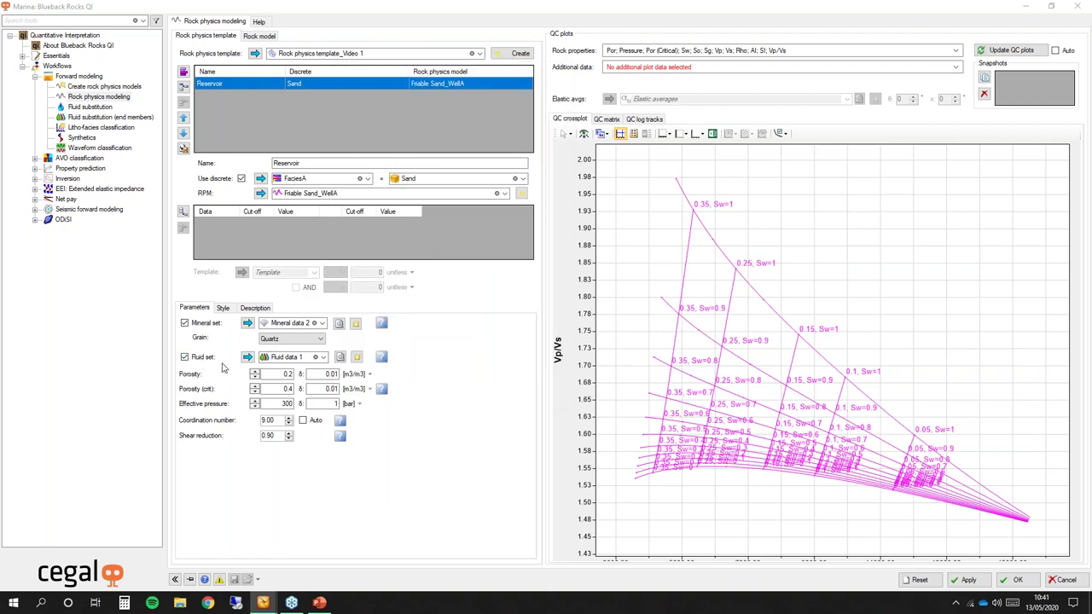
# Step: Create a new fluid set for the Friable Sand_WellA model and accept its default fluid properties
pyautogui.click(357, 356)
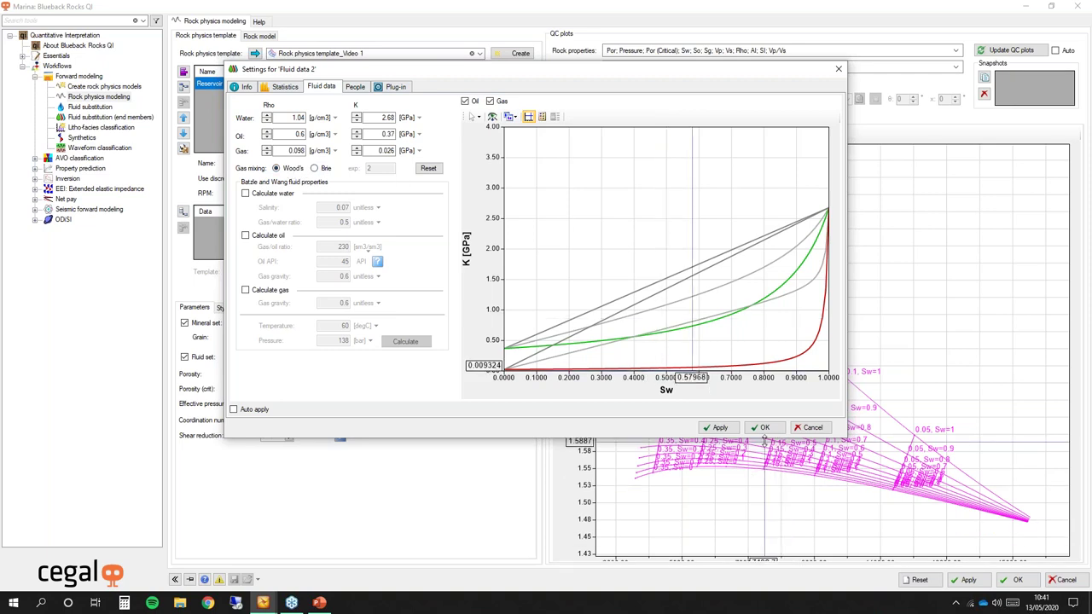
pyautogui.click(765, 428)
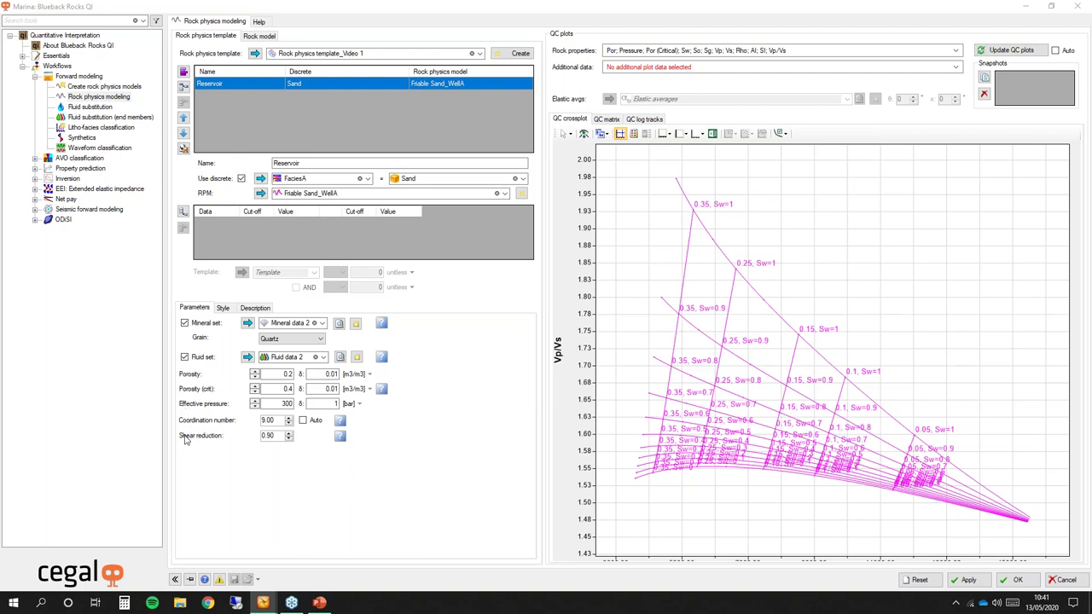
# Step: Try raising the model's coordination number and step it back to 9.00
pyautogui.click(288, 417)
pyautogui.click(289, 417)
pyautogui.click(289, 423)
pyautogui.click(288, 423)
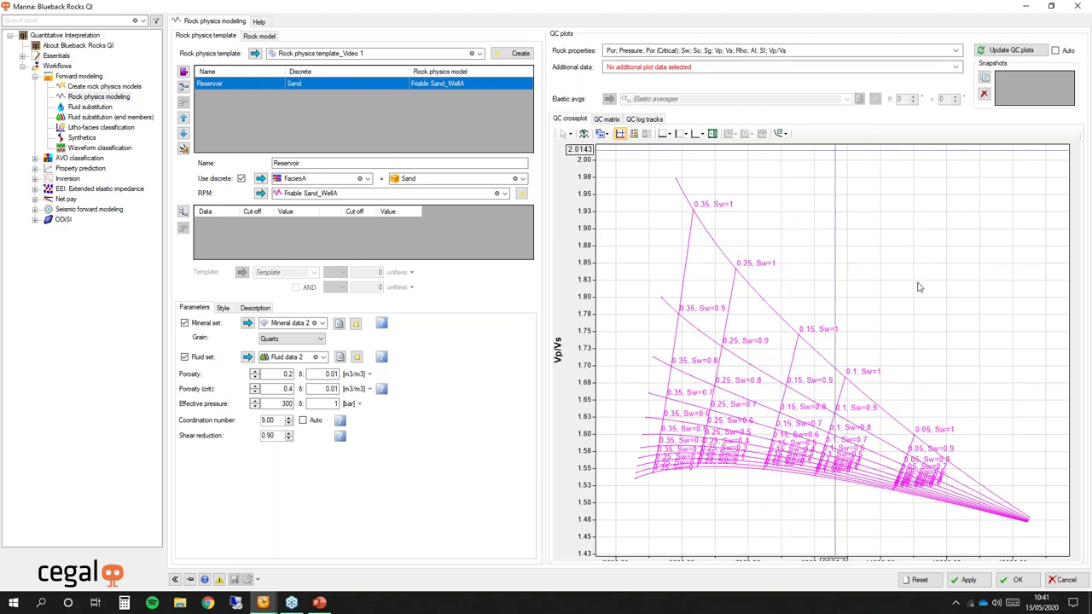
# Step: Add WellA and the Facies2 discrete log as additional data for the QC plots
pyautogui.click(956, 68)
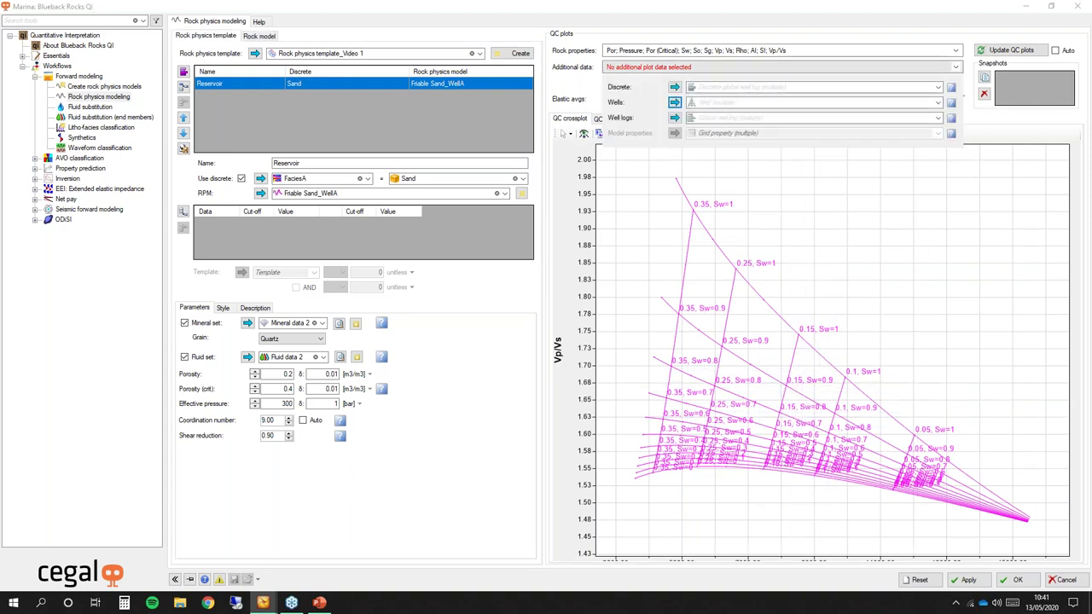
pyautogui.click(936, 103)
pyautogui.click(688, 127)
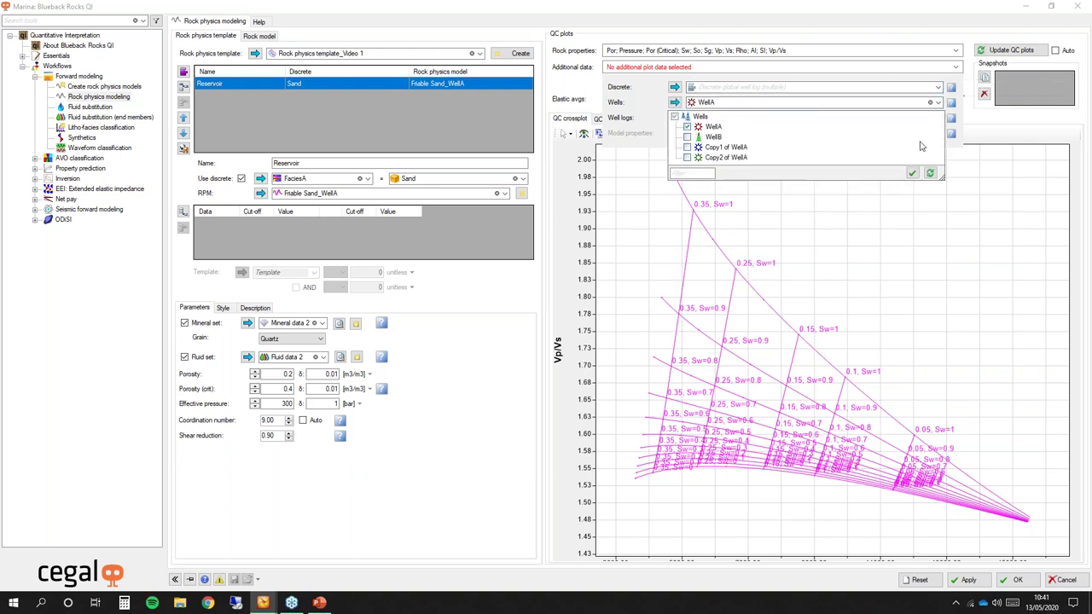
pyautogui.click(911, 173)
pyautogui.click(937, 88)
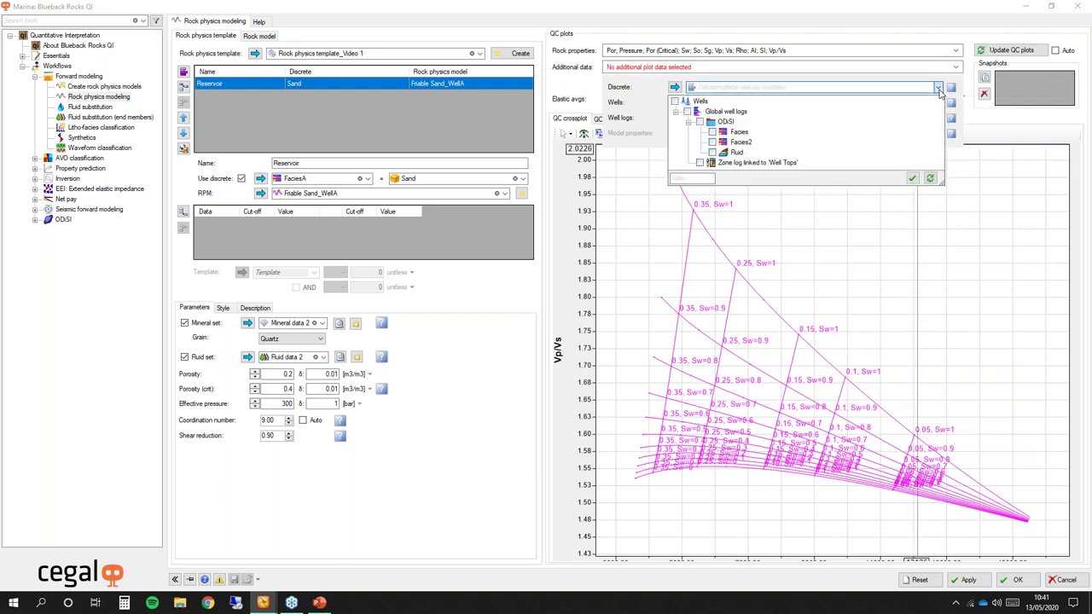
pyautogui.click(712, 142)
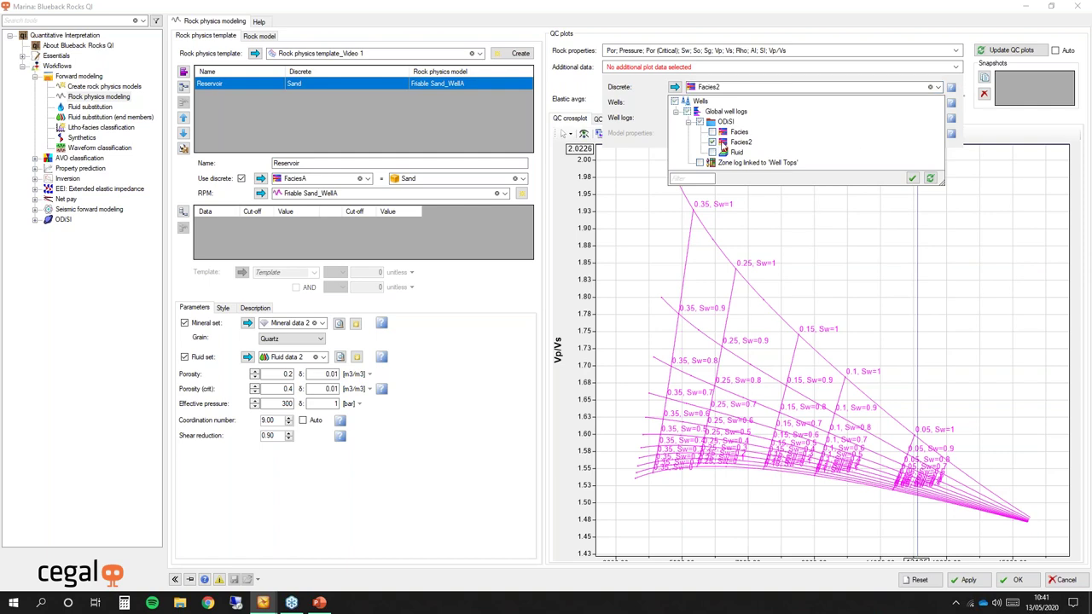
pyautogui.click(912, 179)
# Step: Add the ODiSI logs porosity, Vp, Vs, RHOB, Vp/Vs, Vsh, Sw and AI to the additional data and update the QC plots
pyautogui.click(937, 119)
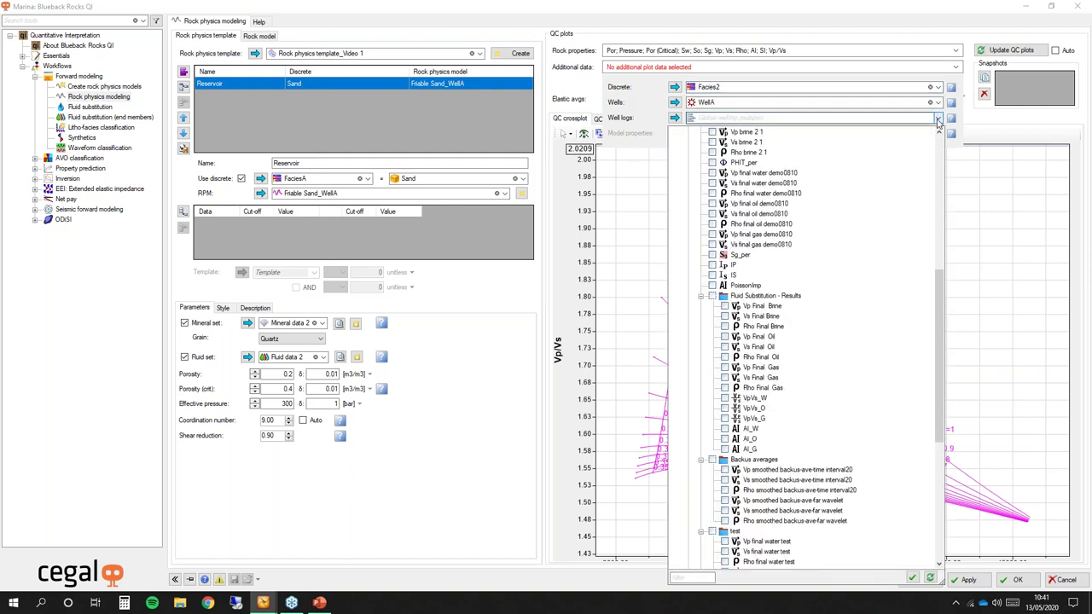
pyautogui.scroll(10, 800, 217)
pyautogui.click(712, 163)
pyautogui.click(712, 183)
pyautogui.click(712, 194)
pyautogui.click(712, 204)
pyautogui.click(712, 214)
pyautogui.click(712, 234)
pyautogui.click(712, 275)
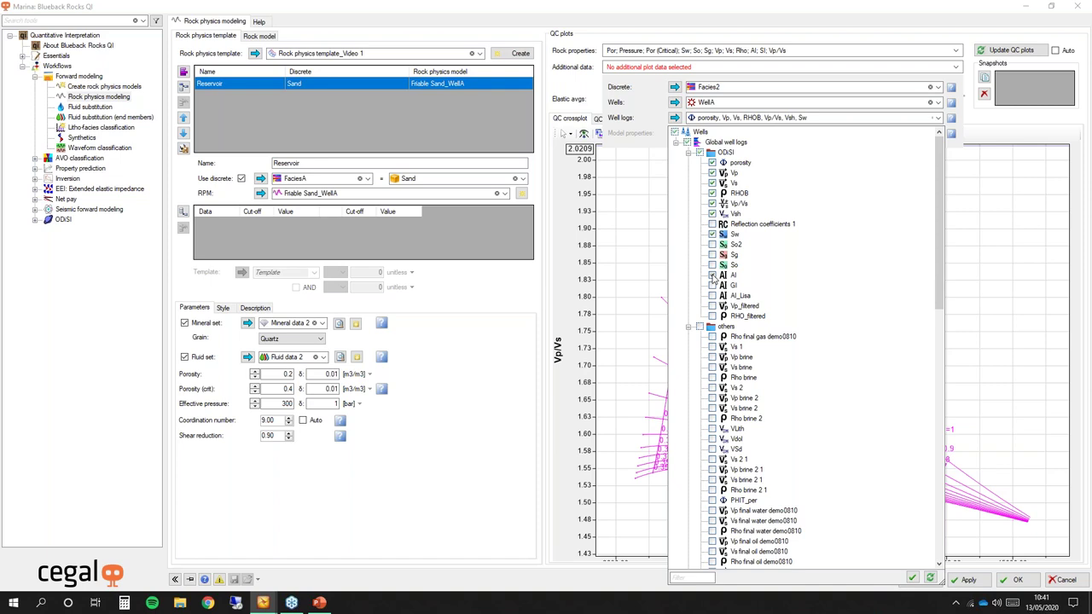
pyautogui.click(912, 577)
pyautogui.click(1007, 49)
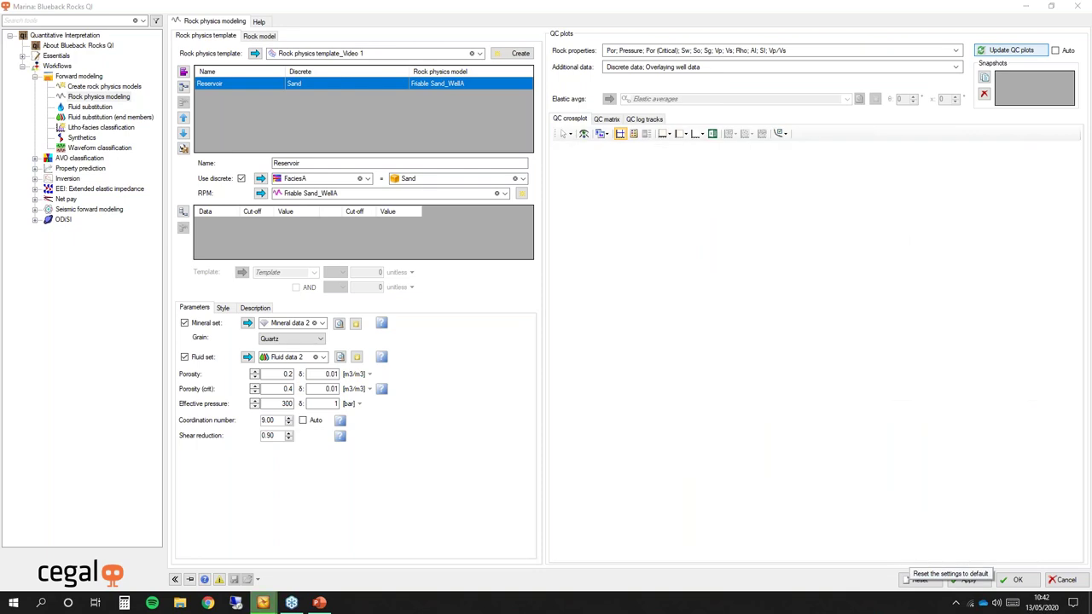
# Step: Show the legend on the QC crossplot and align it inside the plot area
pyautogui.scroll(-3, 677, 316)
pyautogui.scroll(1, 721, 350)
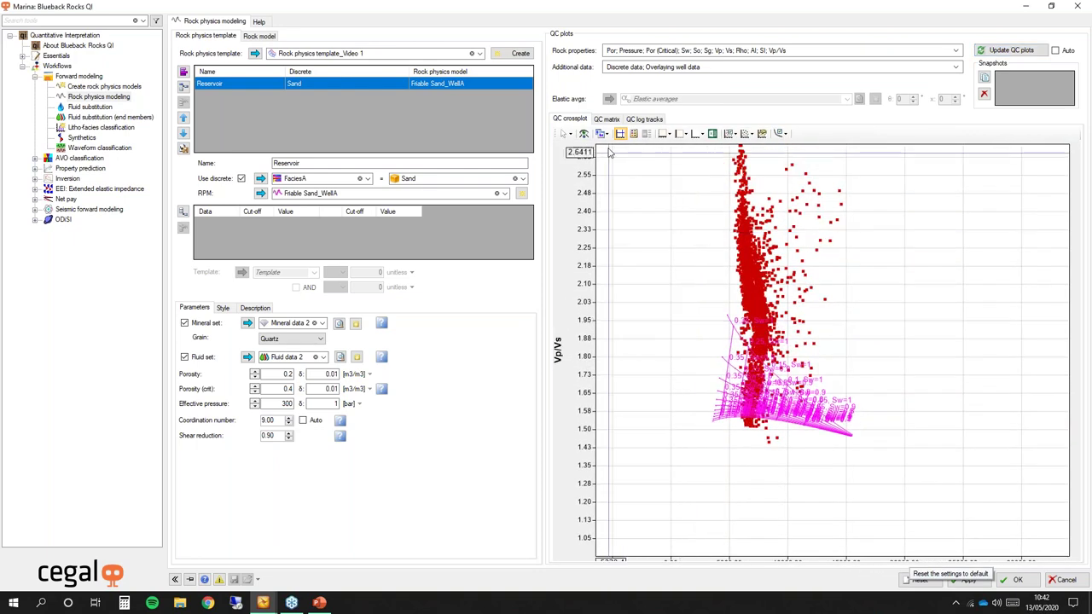
pyautogui.scroll(1, 818, 418)
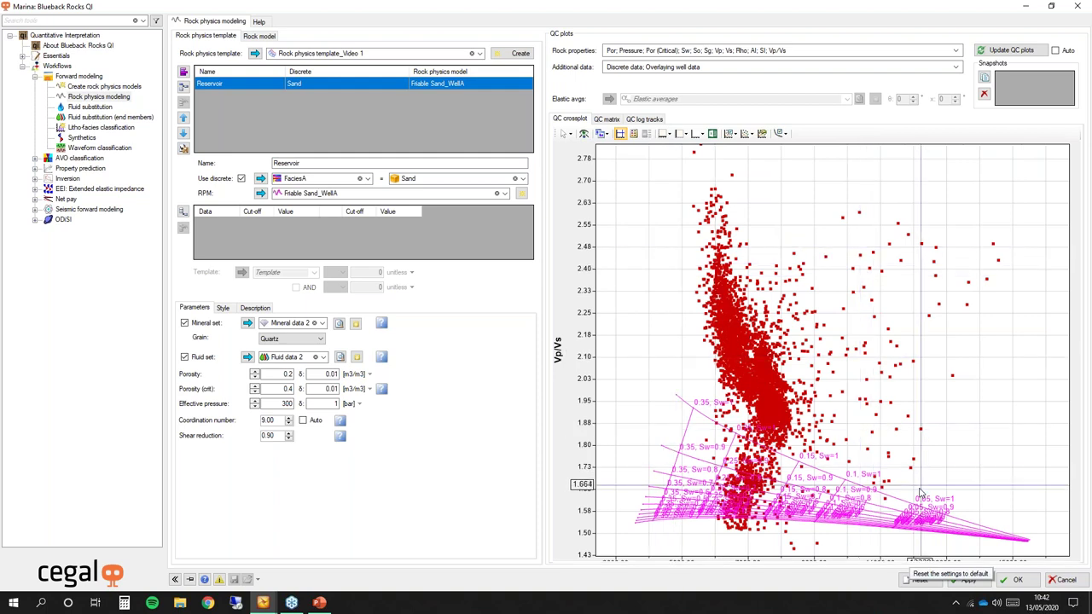
pyautogui.click(733, 135)
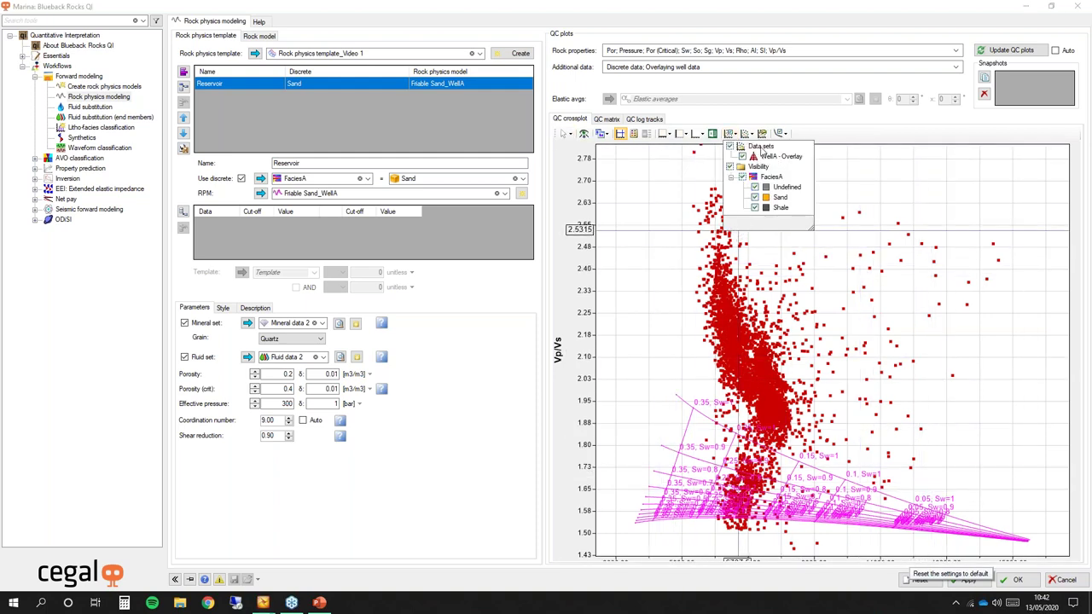
pyautogui.click(631, 134)
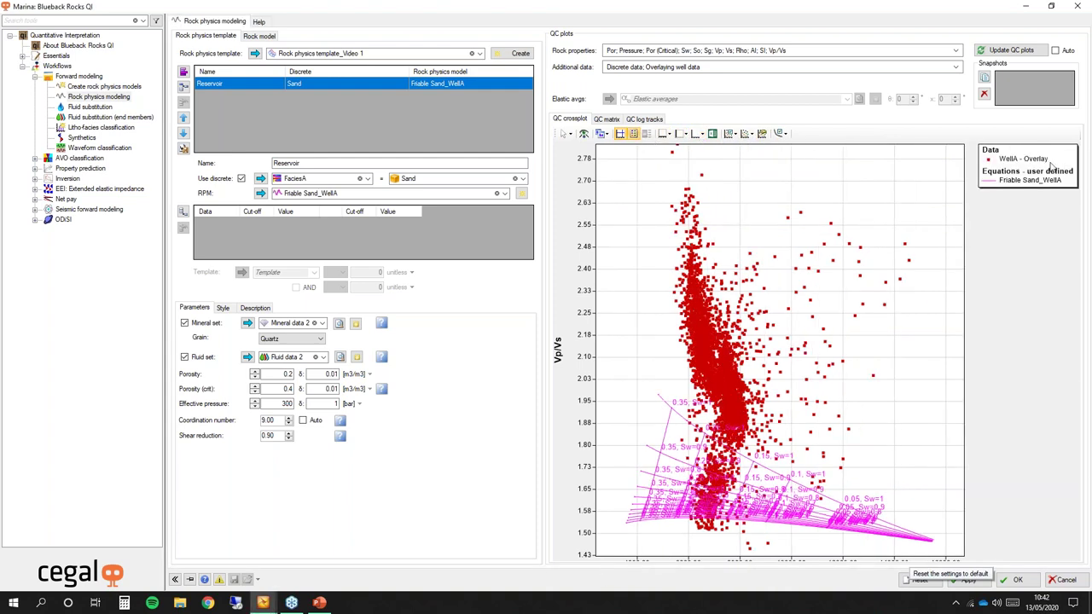
pyautogui.rightClick(1049, 167)
pyautogui.moveTo(1063, 174)
pyautogui.click(962, 184)
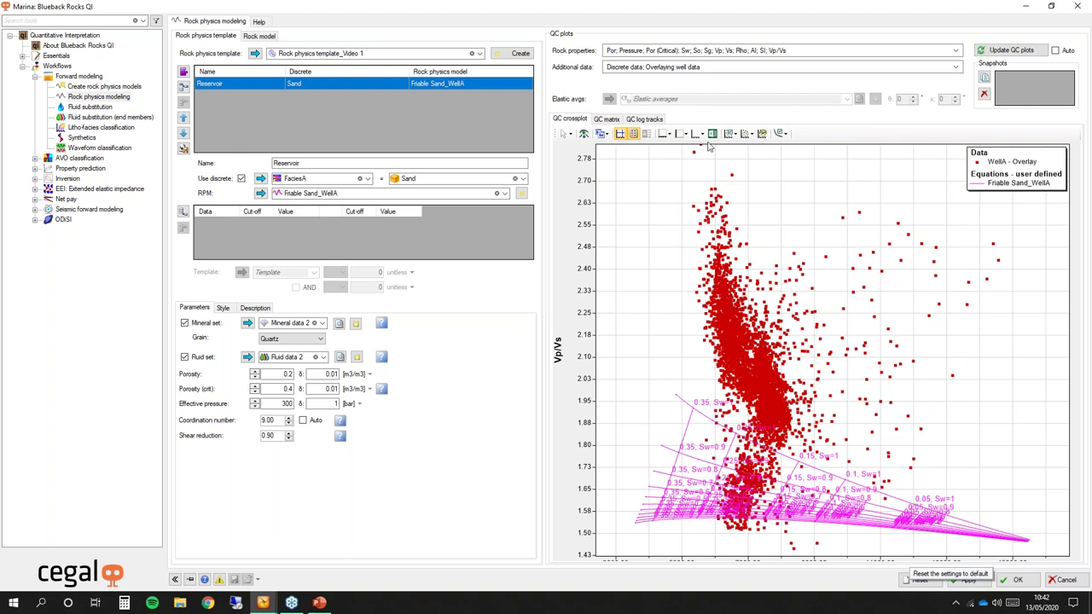
# Step: Color the crossplot data by FaciesA
pyautogui.click(735, 135)
pyautogui.click(747, 135)
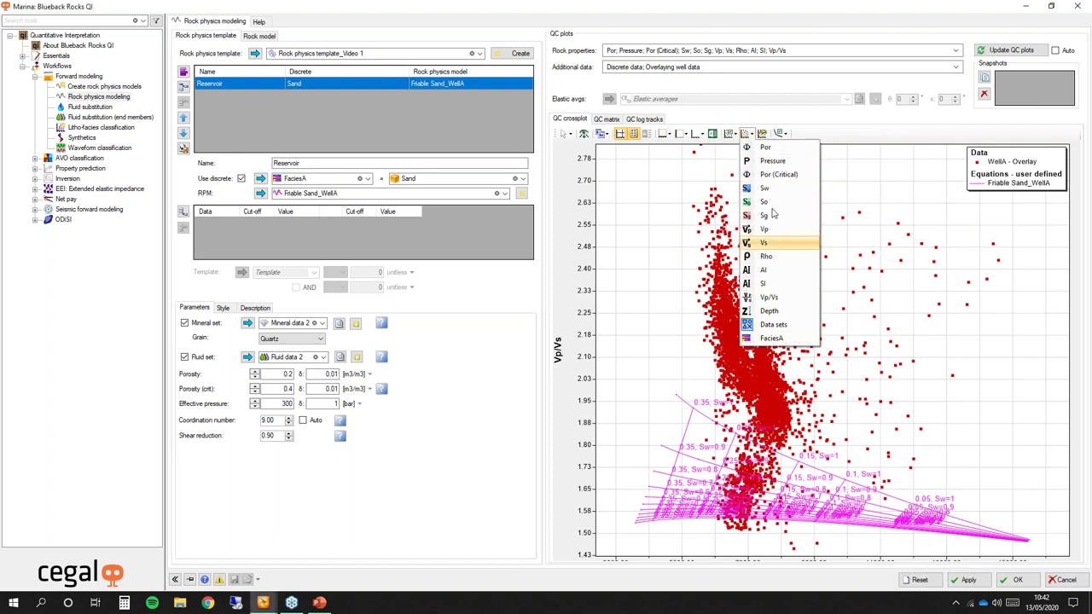
pyautogui.click(770, 337)
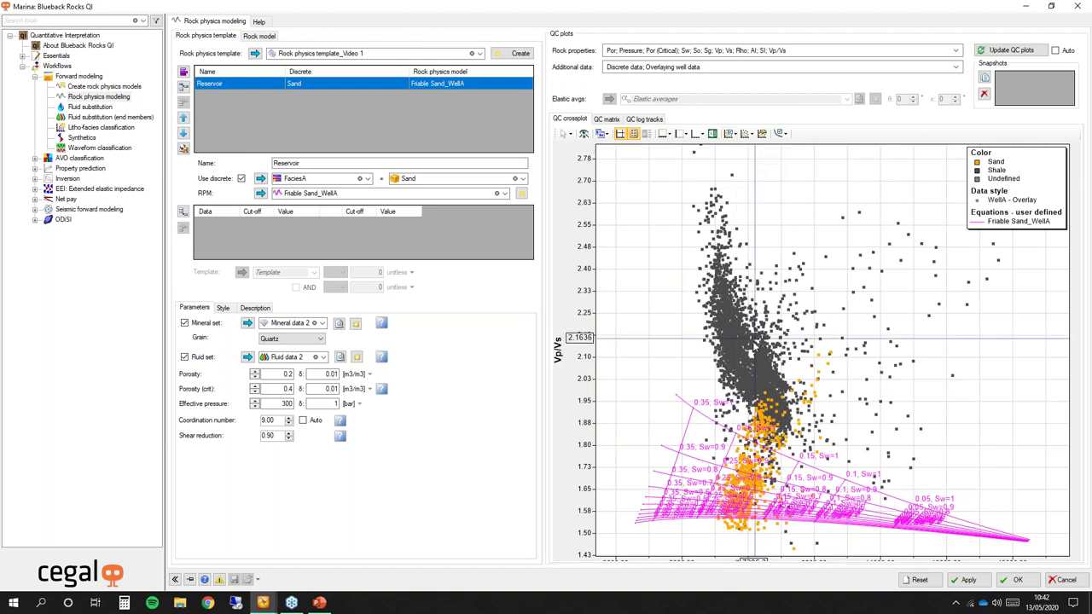
# Step: Hide the Undefined and Shale facies in the crossplot so only the Sand points are plotted
pyautogui.click(730, 133)
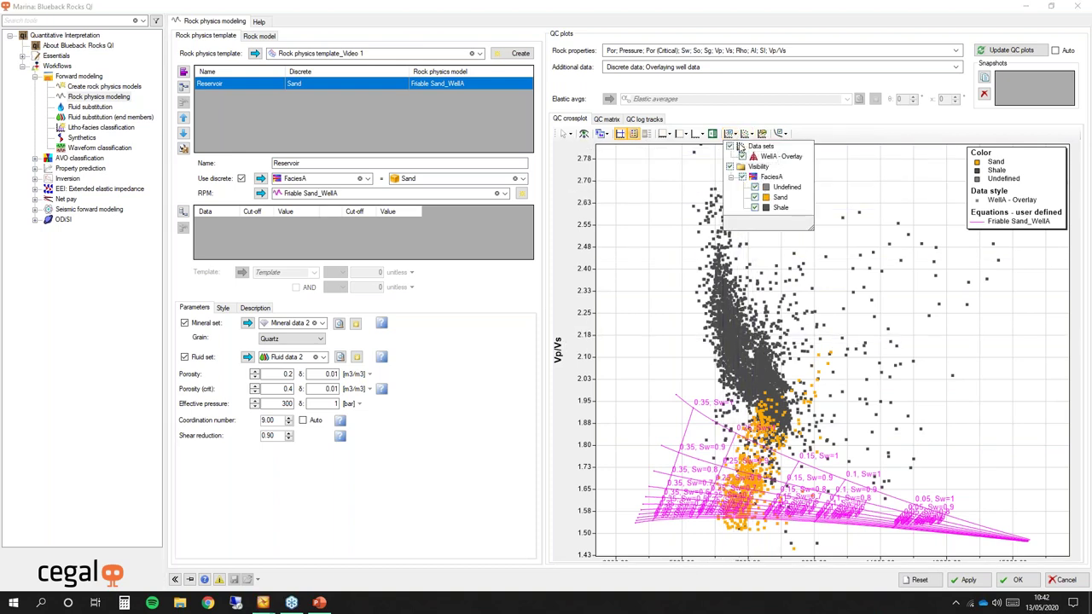
pyautogui.click(756, 187)
pyautogui.click(755, 208)
pyautogui.click(636, 313)
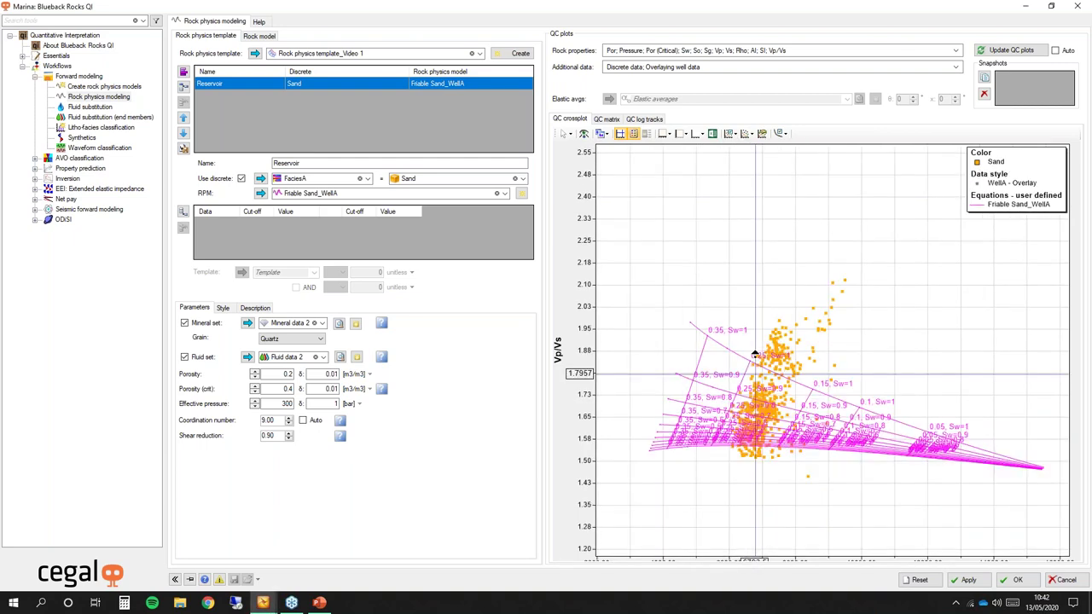
pyautogui.scroll(3, 636, 313)
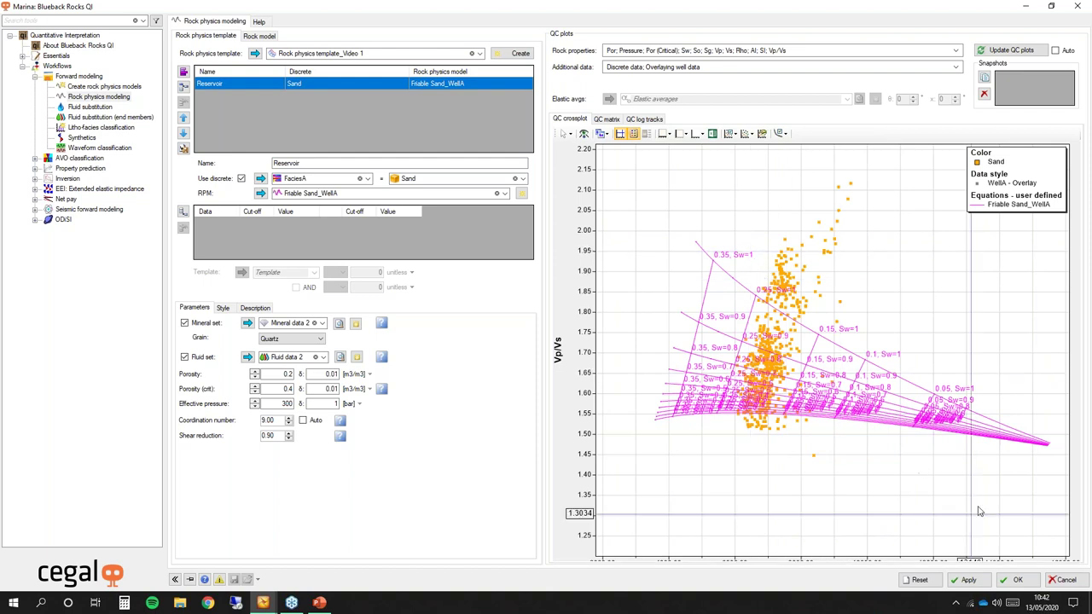
# Step: Color the crossplot points by Sw and show the color scale aligned inside the plot area
pyautogui.click(750, 136)
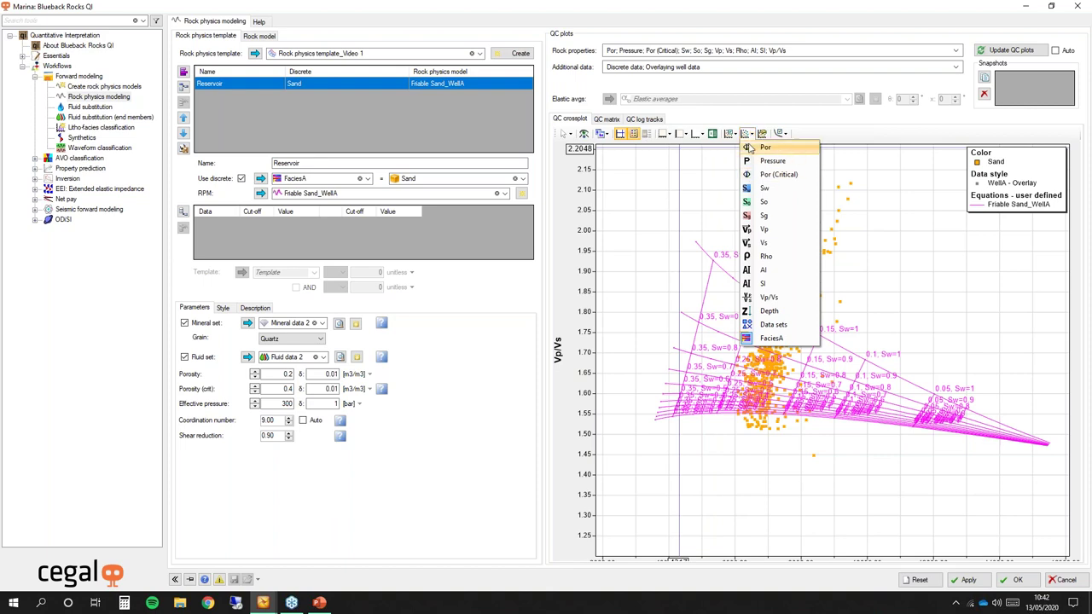
pyautogui.click(753, 189)
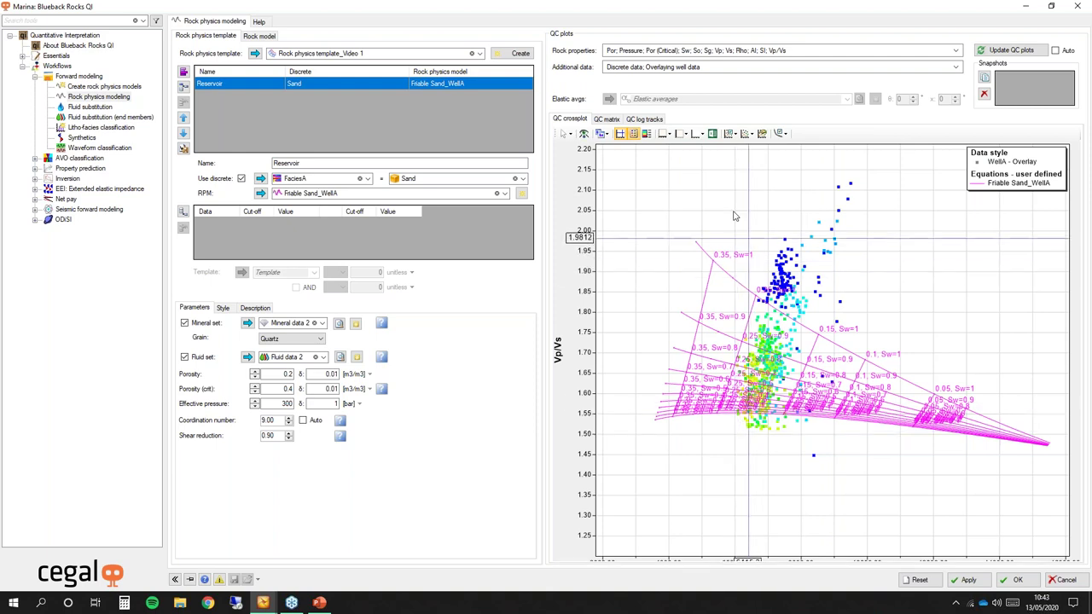
pyautogui.click(647, 134)
pyautogui.rightClick(1080, 231)
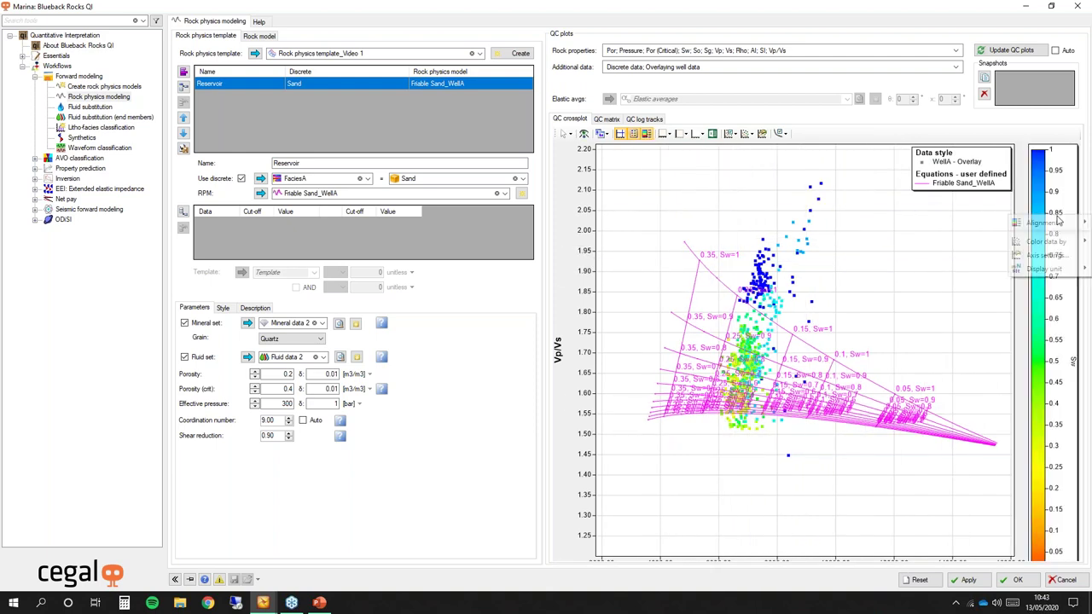
pyautogui.moveTo(1040, 223)
pyautogui.click(954, 237)
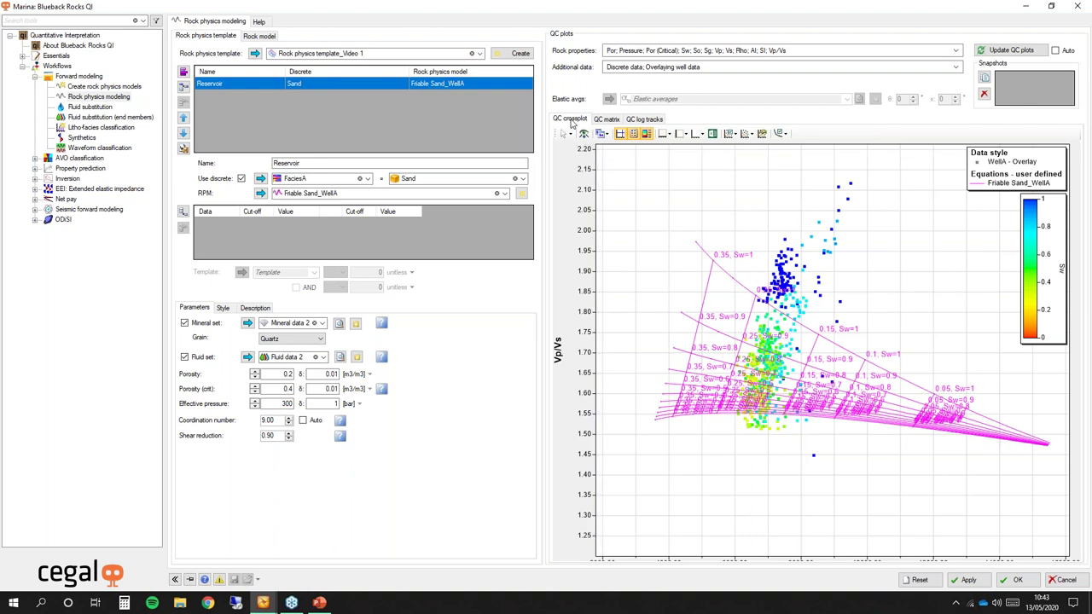
# Step: Check the QC matrix, and add the Por, Sw and FaciesA inputs to the QC log tracks
pyautogui.click(606, 120)
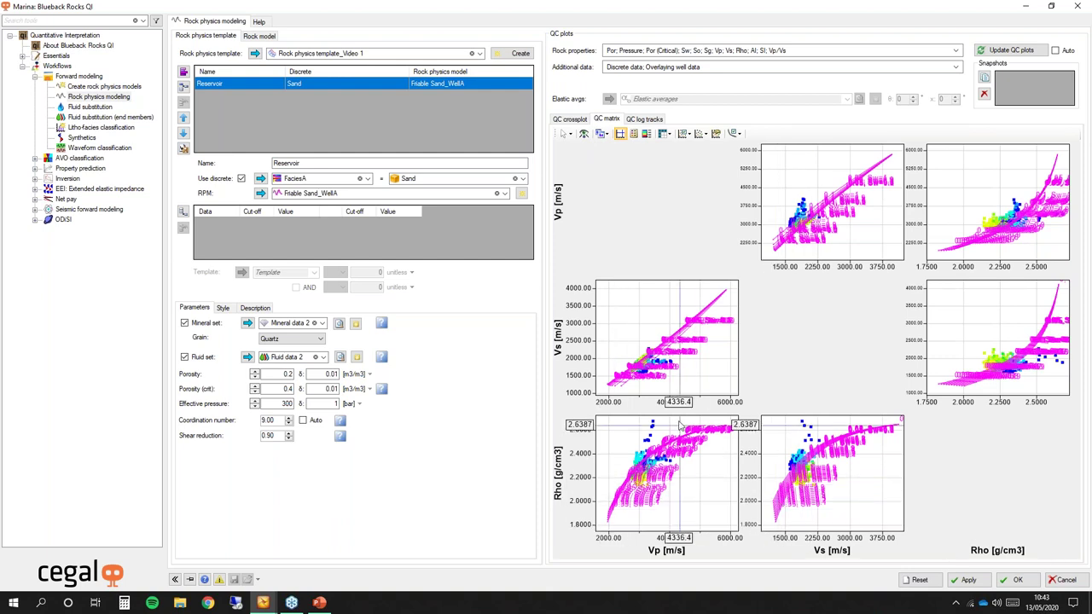
pyautogui.click(645, 120)
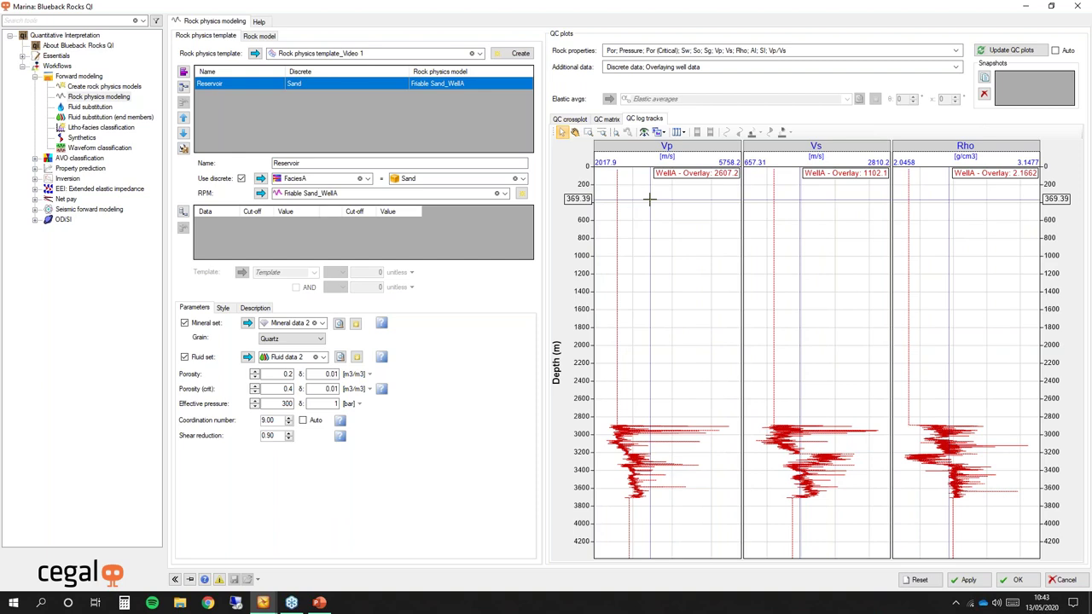
pyautogui.click(680, 133)
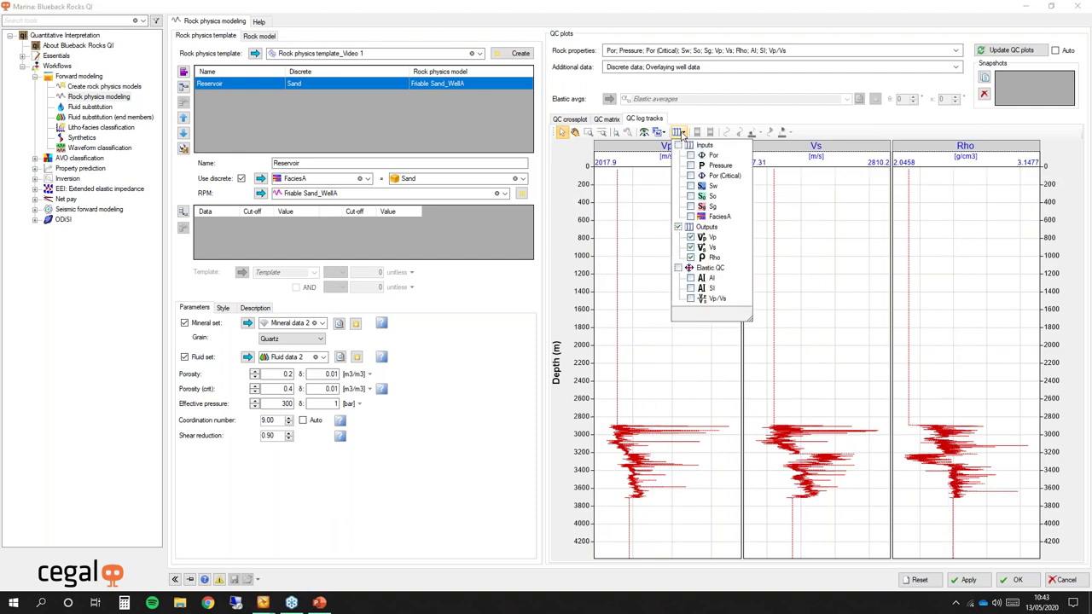
pyautogui.click(690, 155)
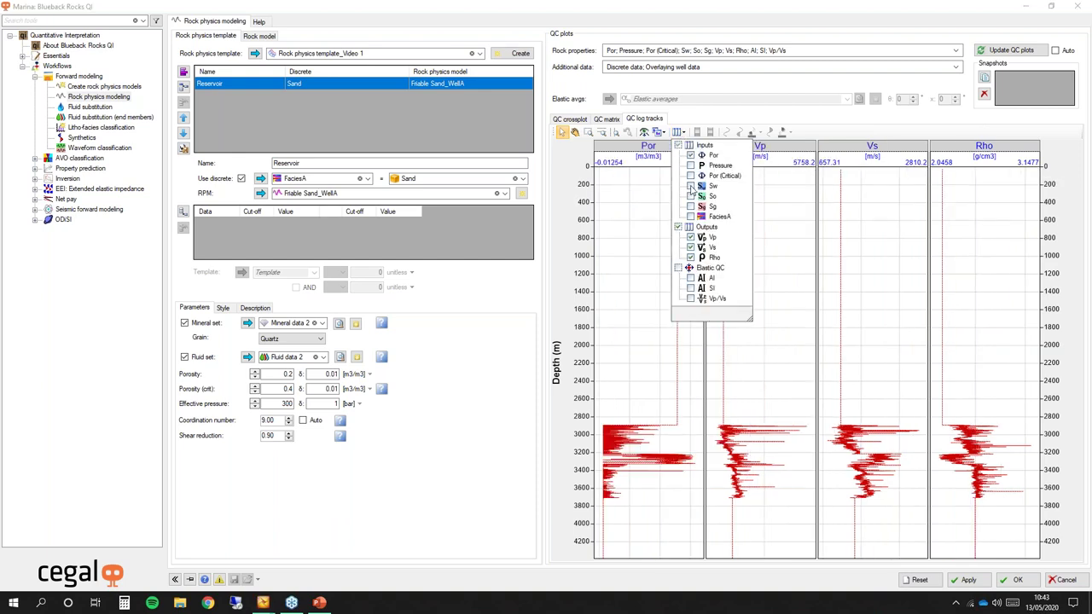
pyautogui.click(690, 185)
pyautogui.click(690, 217)
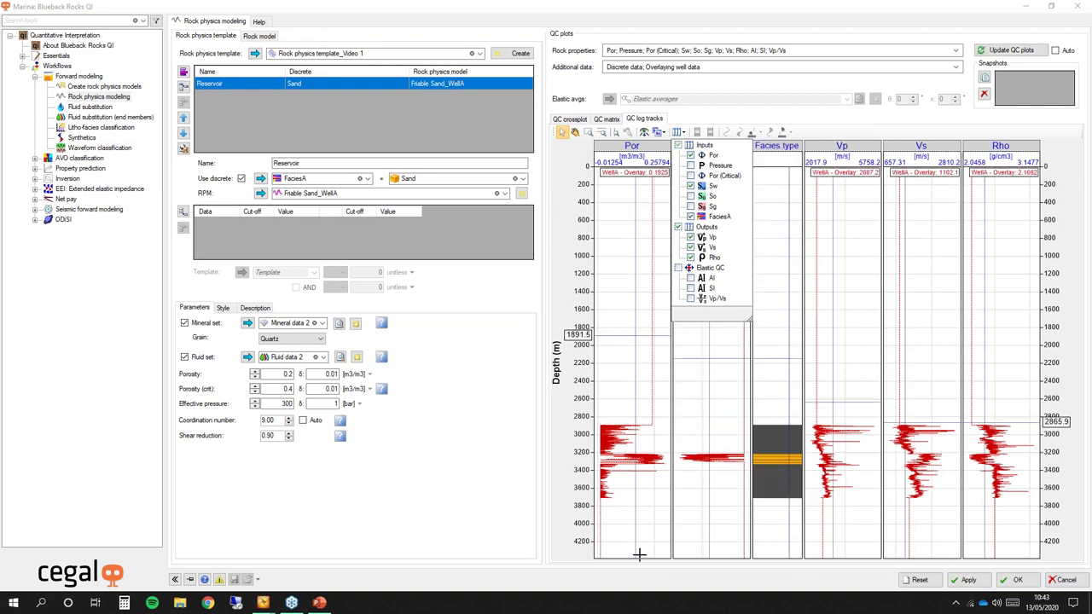
# Step: Inspect the WellA log tracks between about 3000 and 3700 m depth and return to the QC crossplot
pyautogui.click(586, 438)
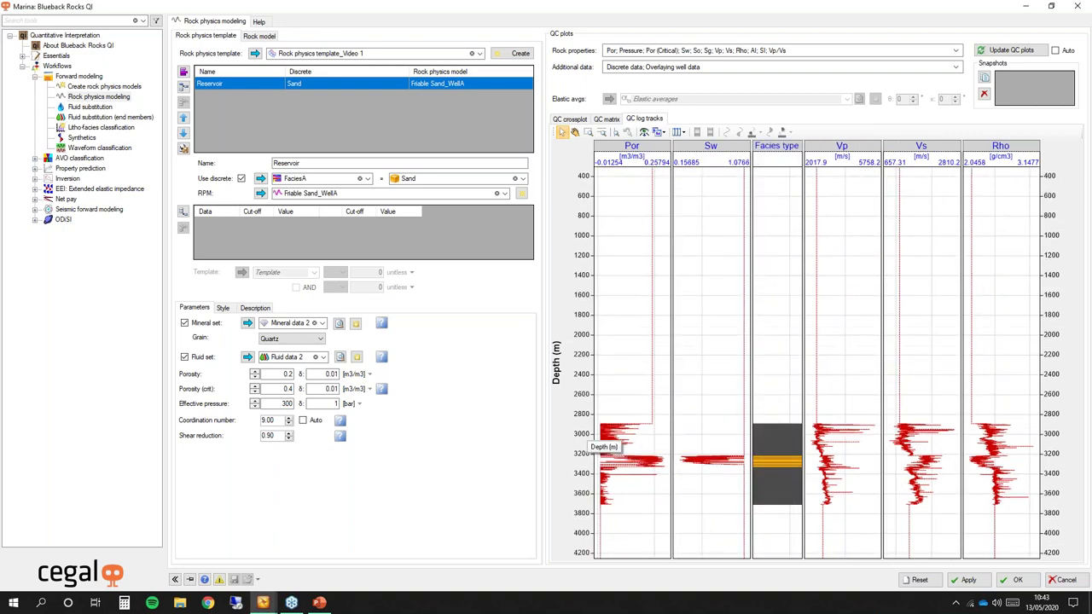
pyautogui.scroll(4, 588, 438)
pyautogui.scroll(3, 591, 253)
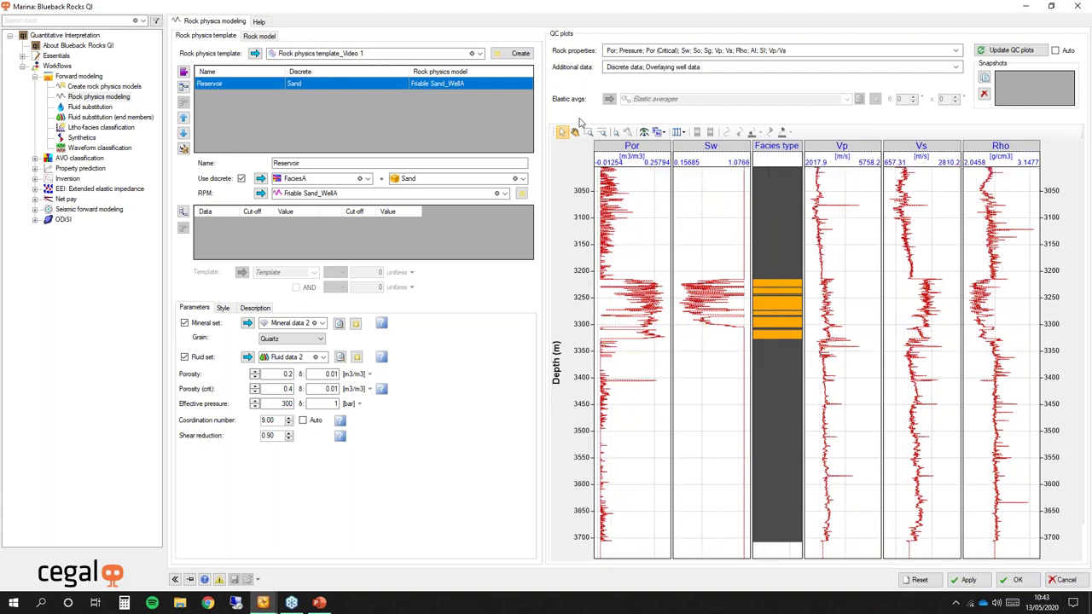
pyautogui.click(579, 122)
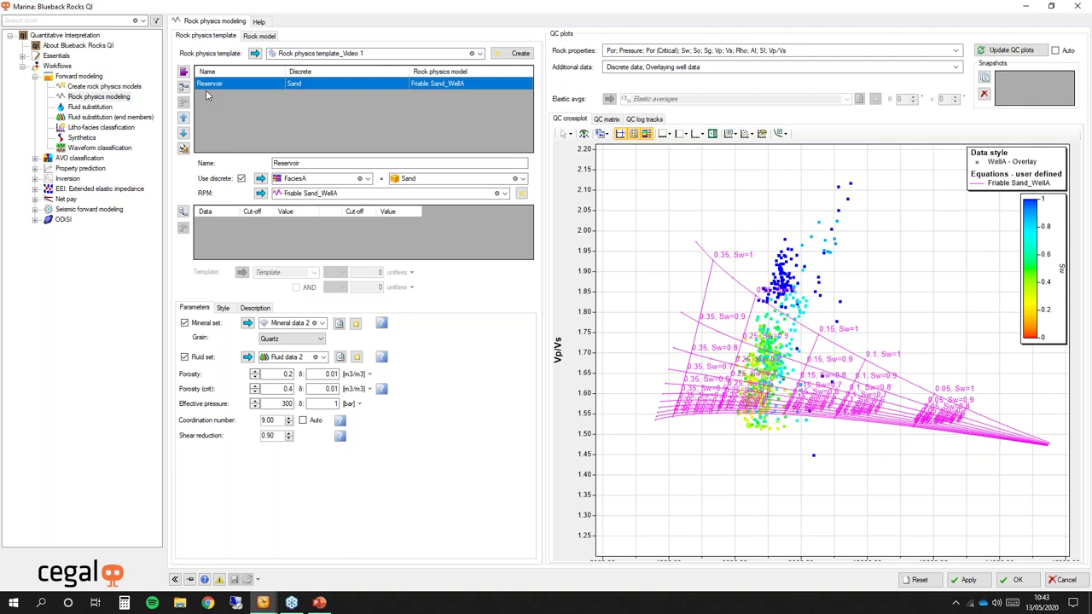
# Step: Set up the rock model's source data with data type Wells and WellA as the input well
pyautogui.click(258, 37)
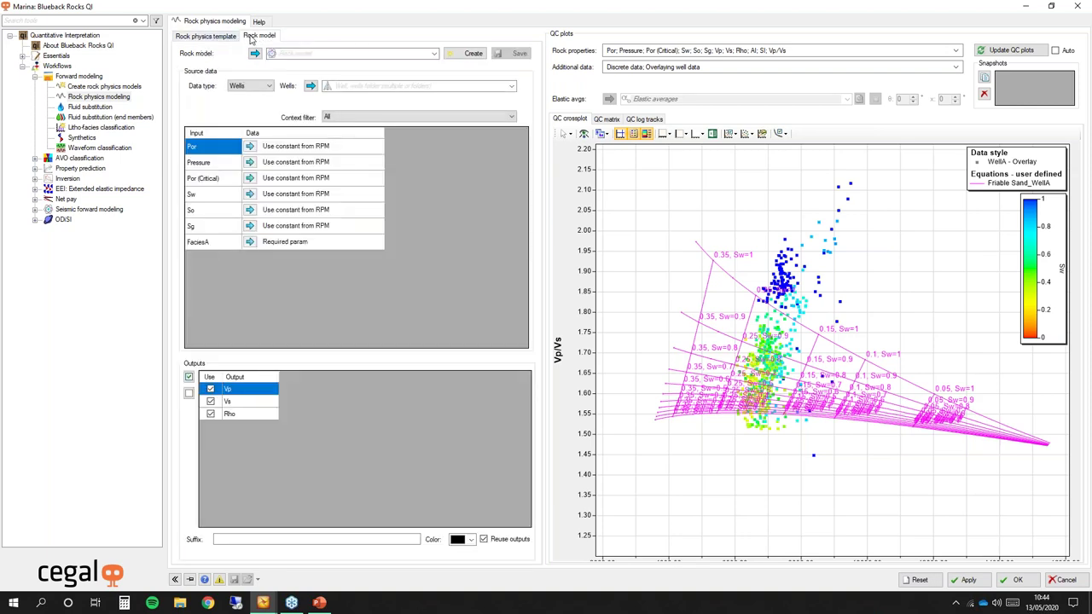
pyautogui.click(252, 87)
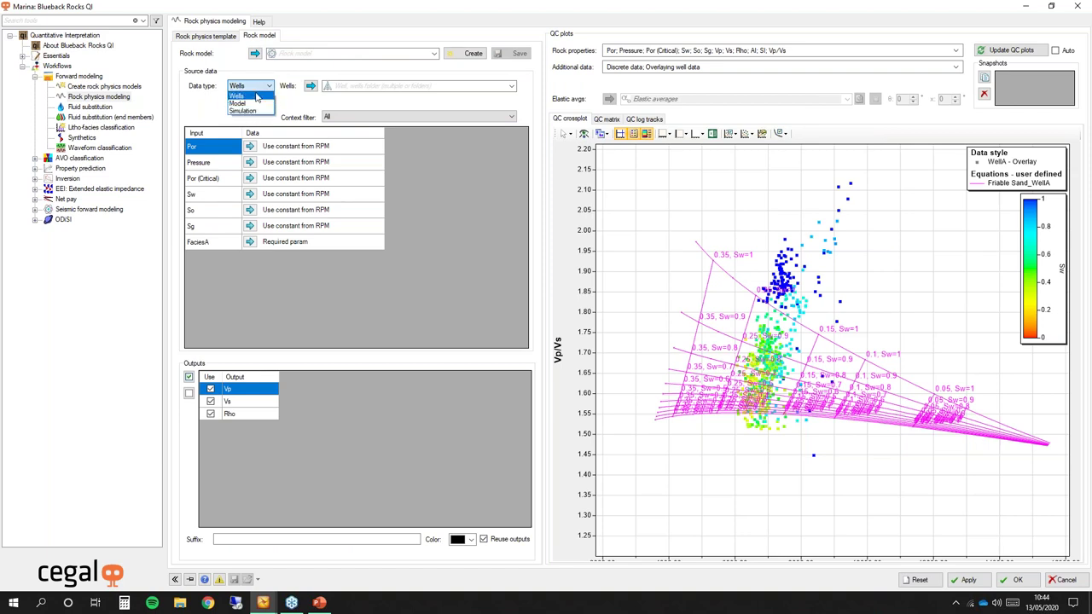
pyautogui.click(260, 91)
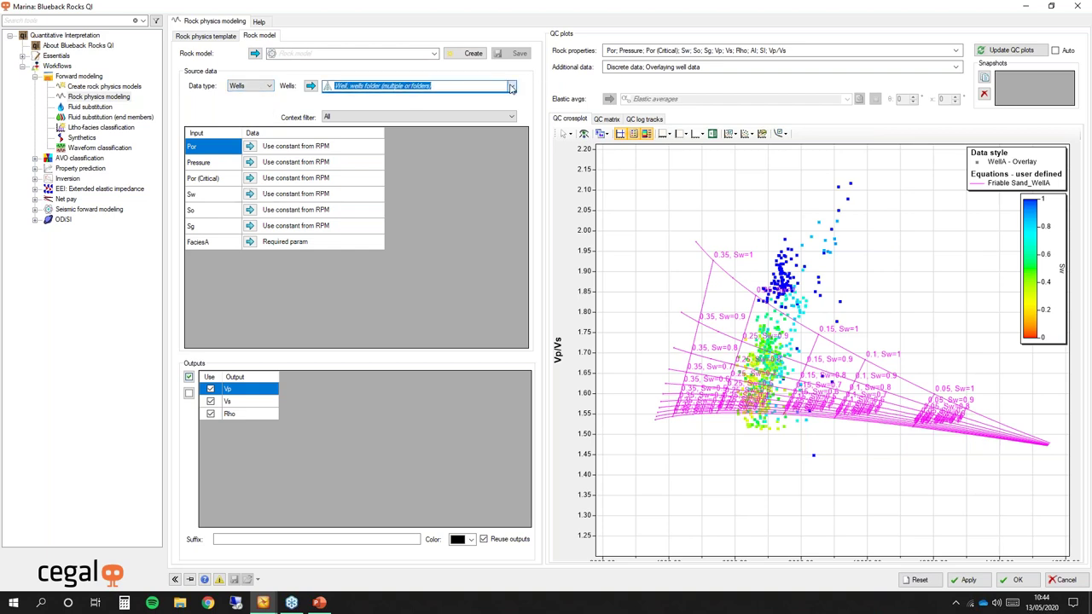
pyautogui.click(456, 84)
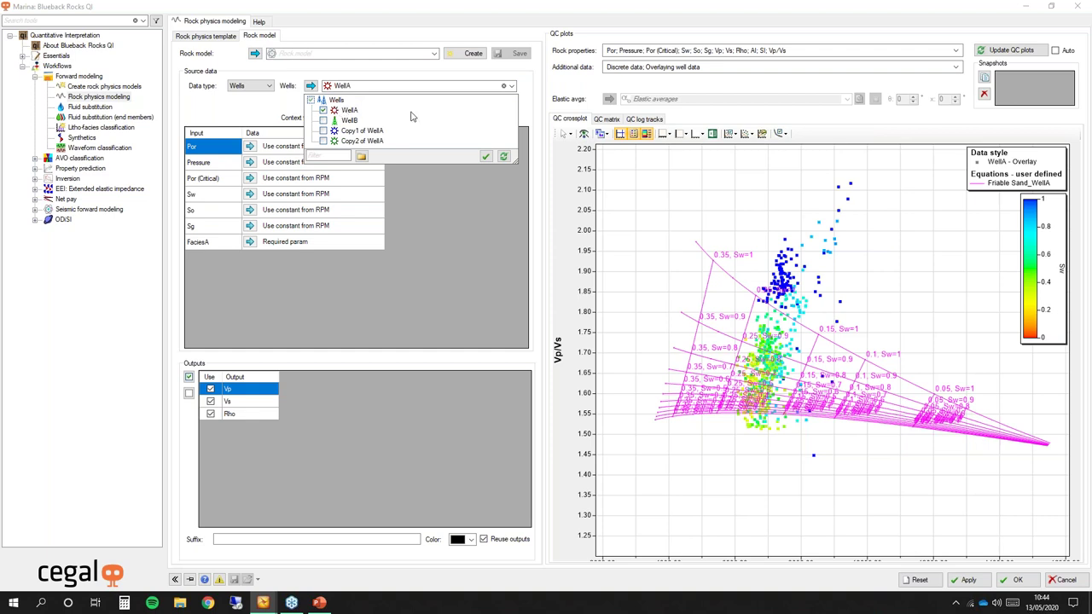
pyautogui.click(526, 105)
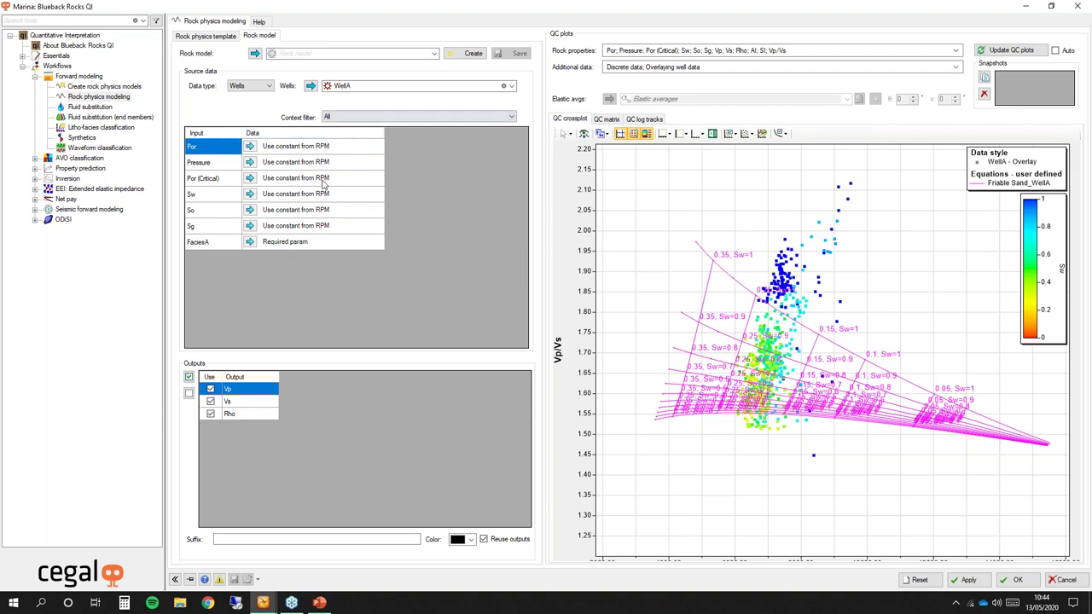
# Step: Assign the porosity, Sw and So2 logs to the rock model's Por, Sw and So inputs
pyautogui.click(378, 150)
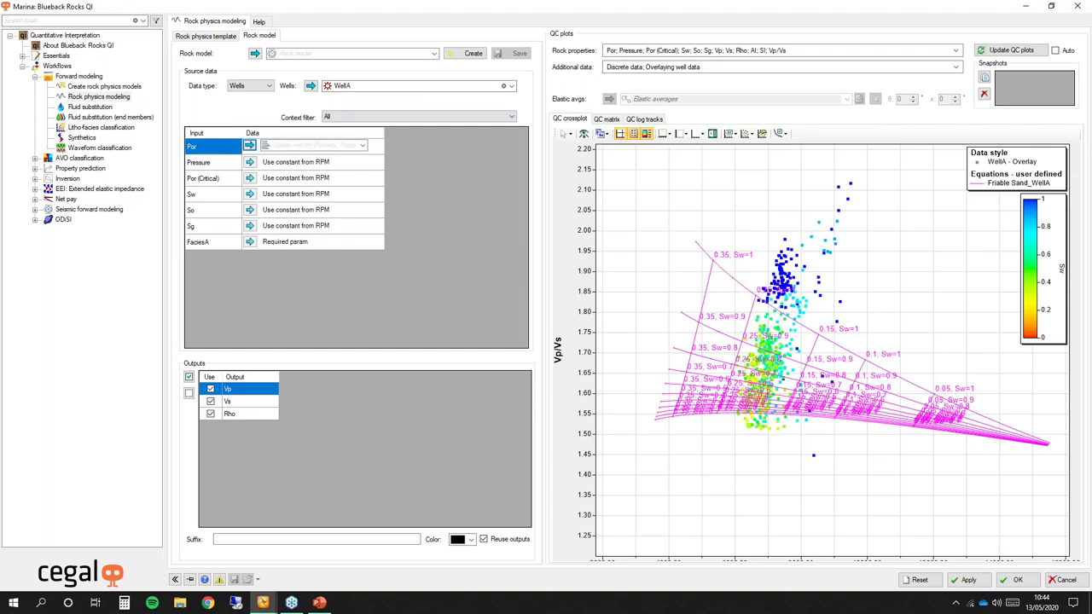
pyautogui.click(307, 194)
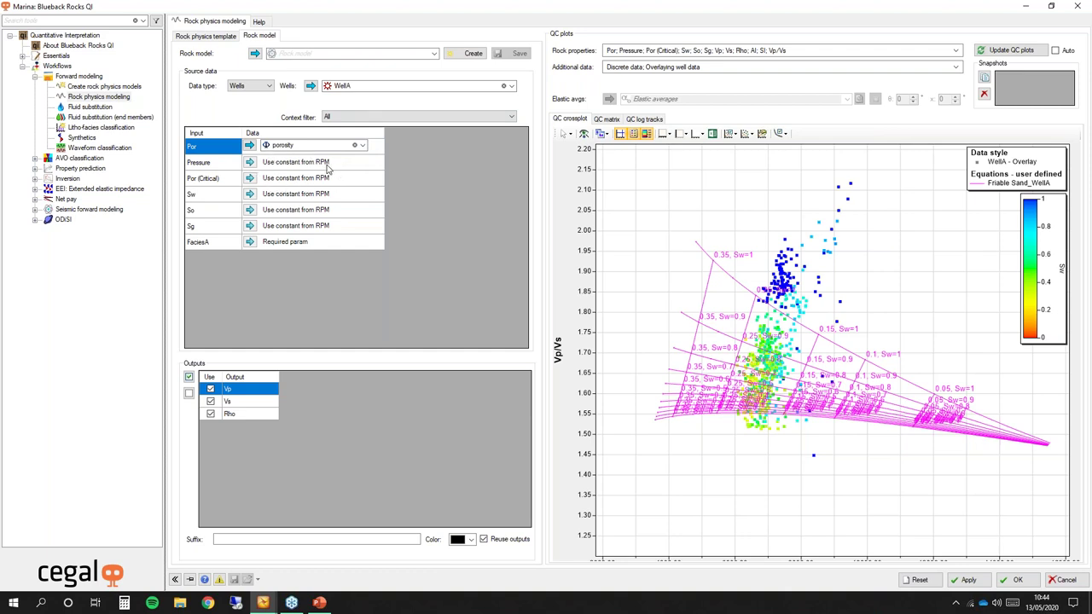
pyautogui.click(374, 196)
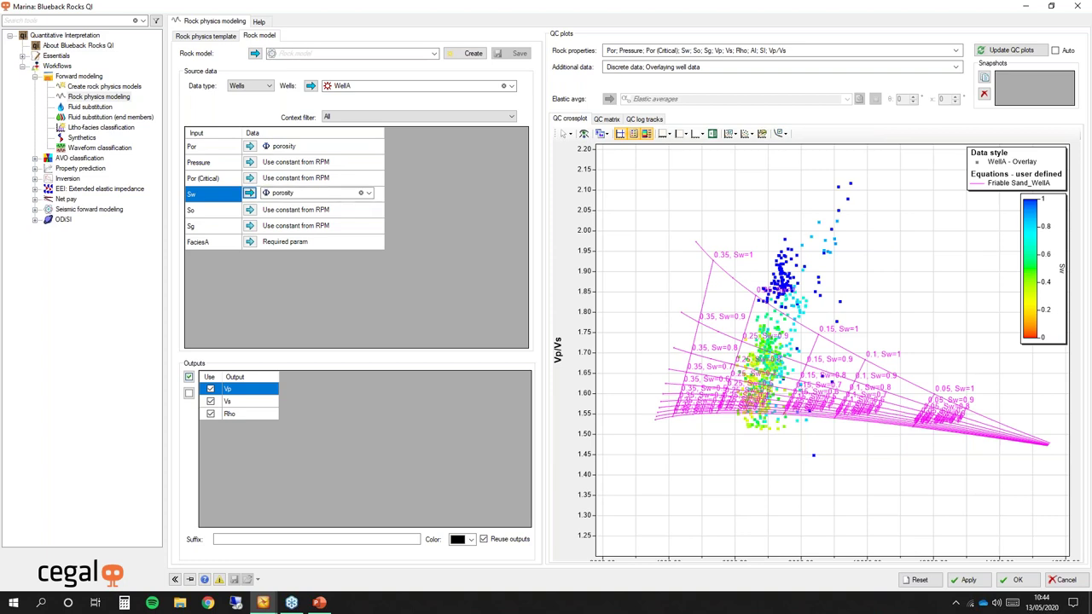
pyautogui.click(300, 238)
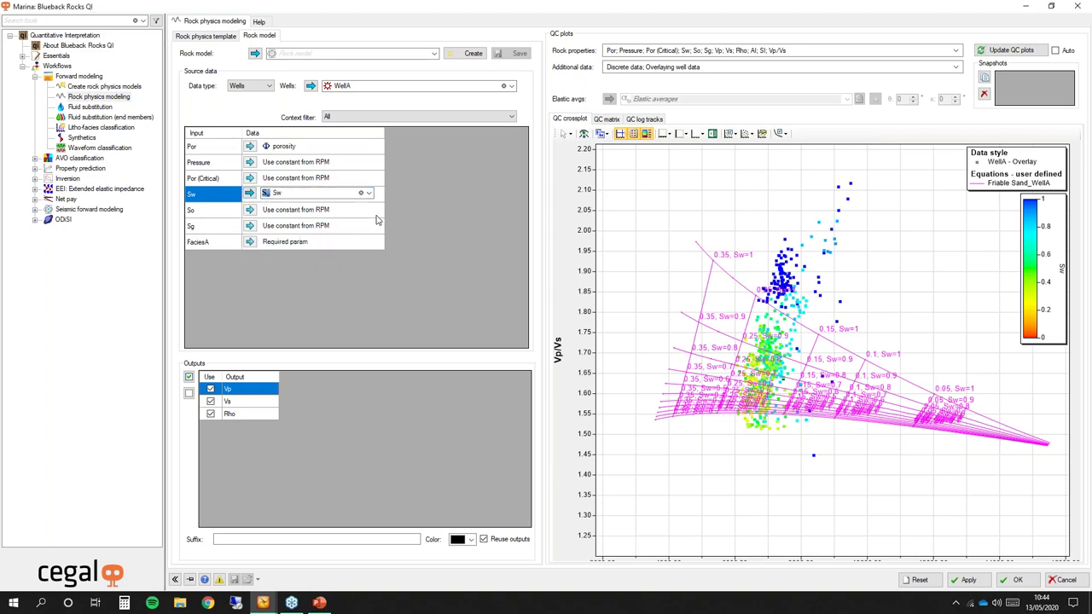
pyautogui.click(378, 210)
pyautogui.click(303, 254)
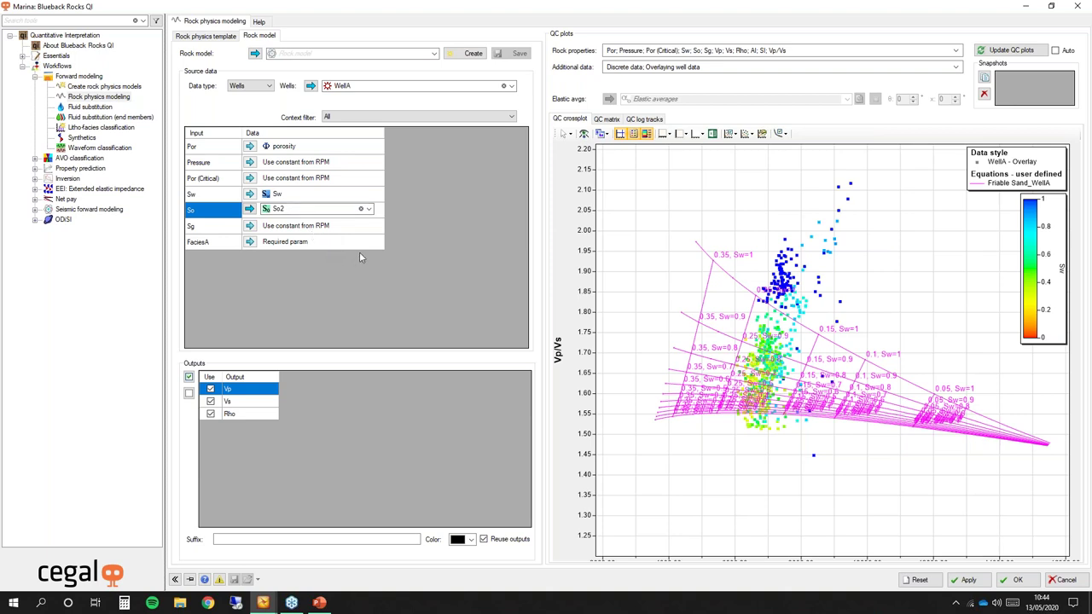
# Step: Assign the Facies2 log to the FaciesA input and update the QC plots with the modeled WellA data
pyautogui.click(371, 241)
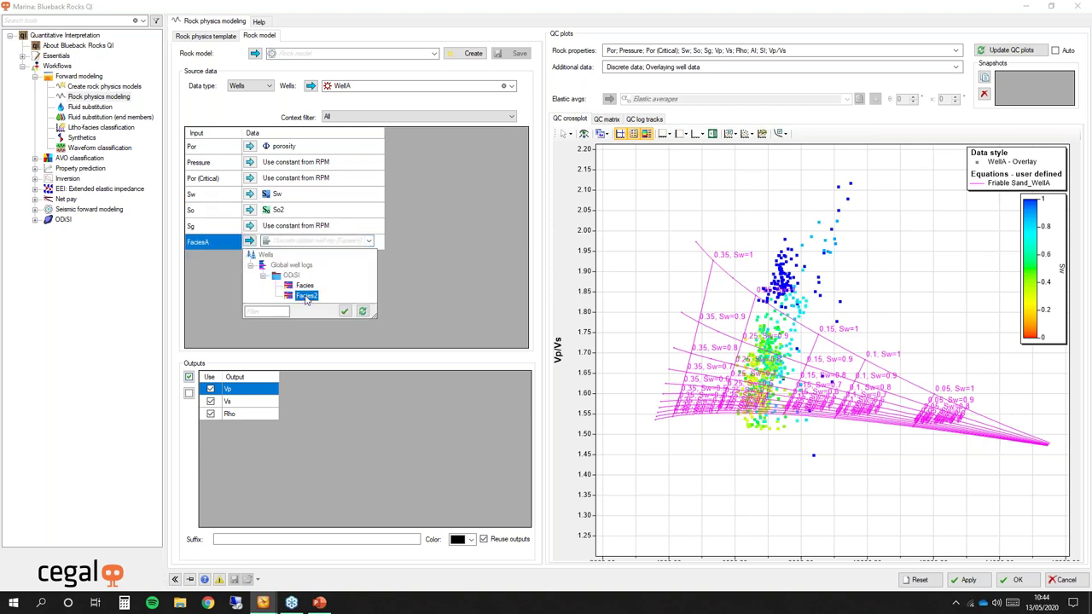
pyautogui.click(306, 296)
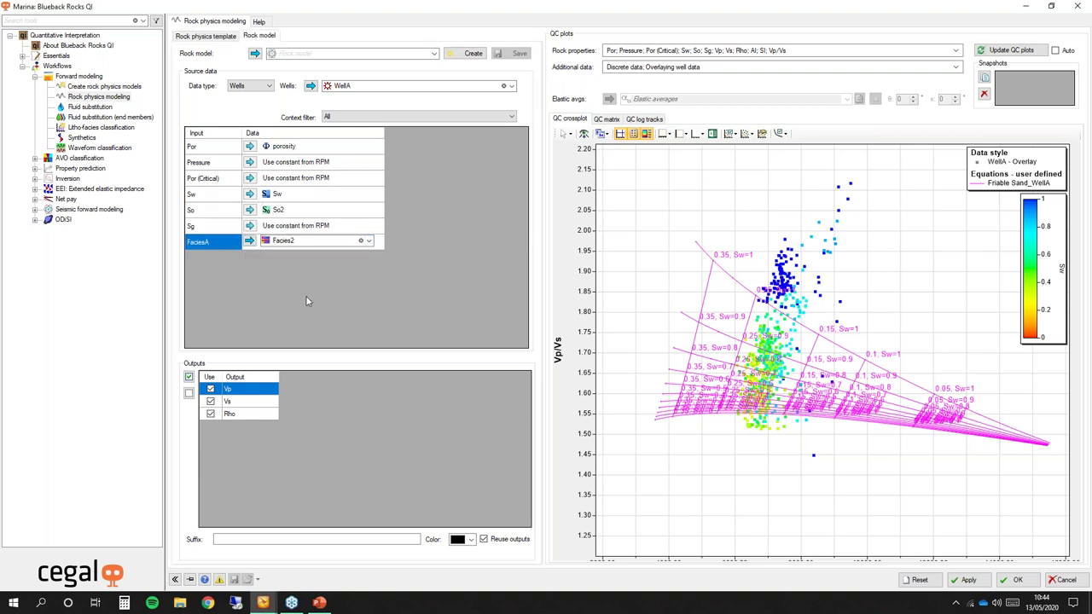
pyautogui.click(1008, 51)
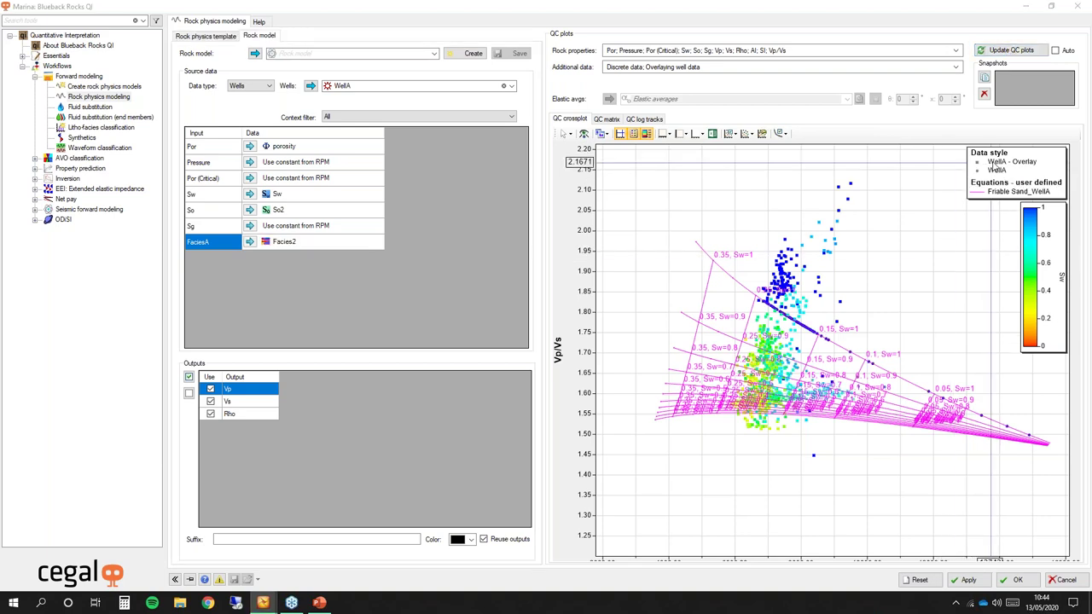
# Step: Color the QC crossplot by data sets and set the WellA - Overlay points to dark grey
pyautogui.click(733, 137)
pyautogui.click(751, 137)
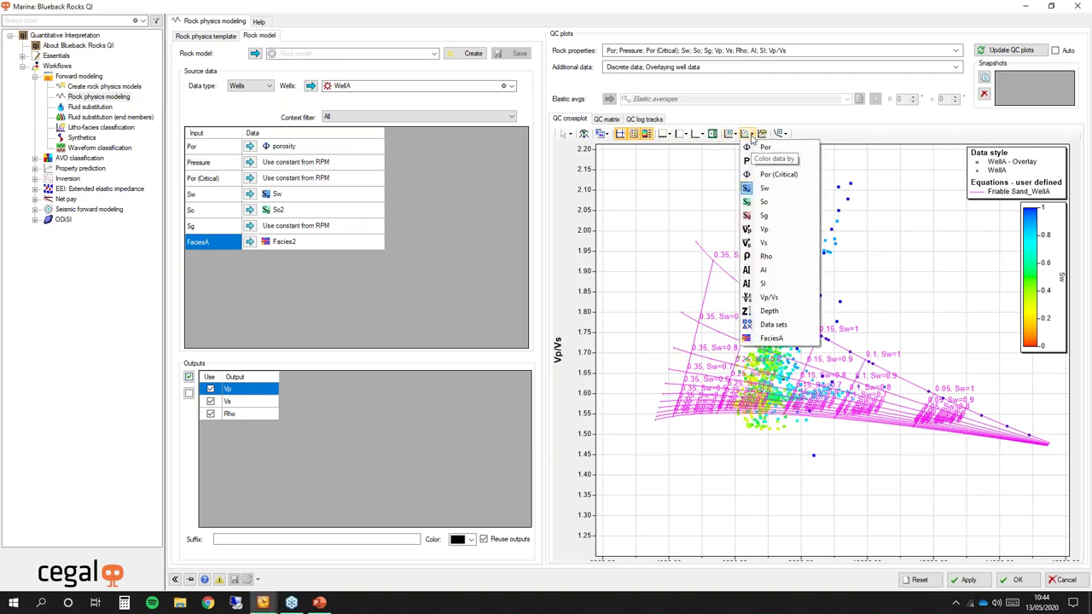
pyautogui.click(749, 328)
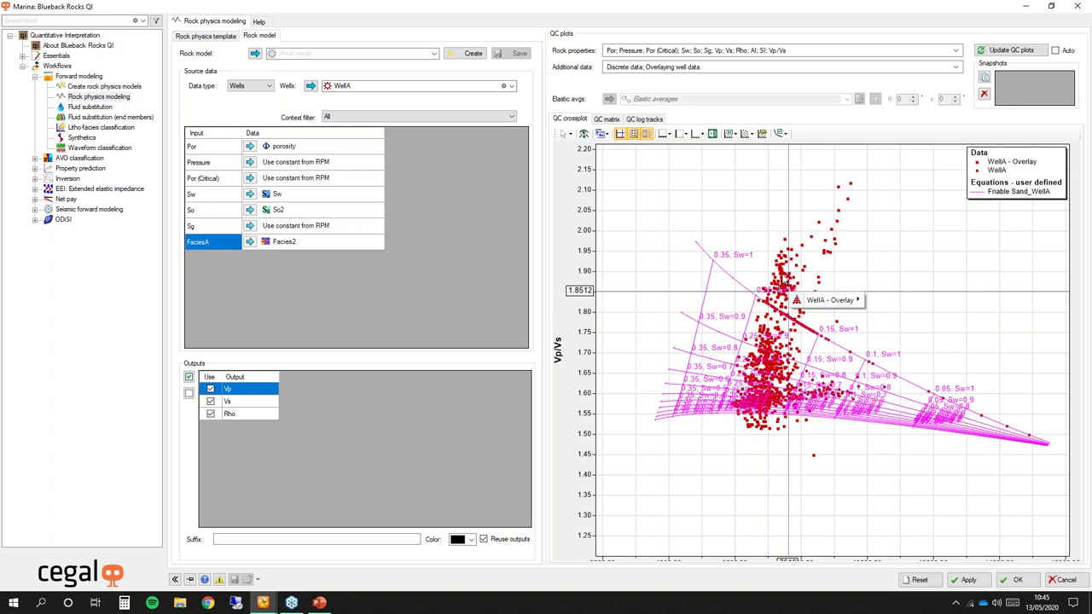
pyautogui.click(793, 285)
pyautogui.moveTo(897, 316)
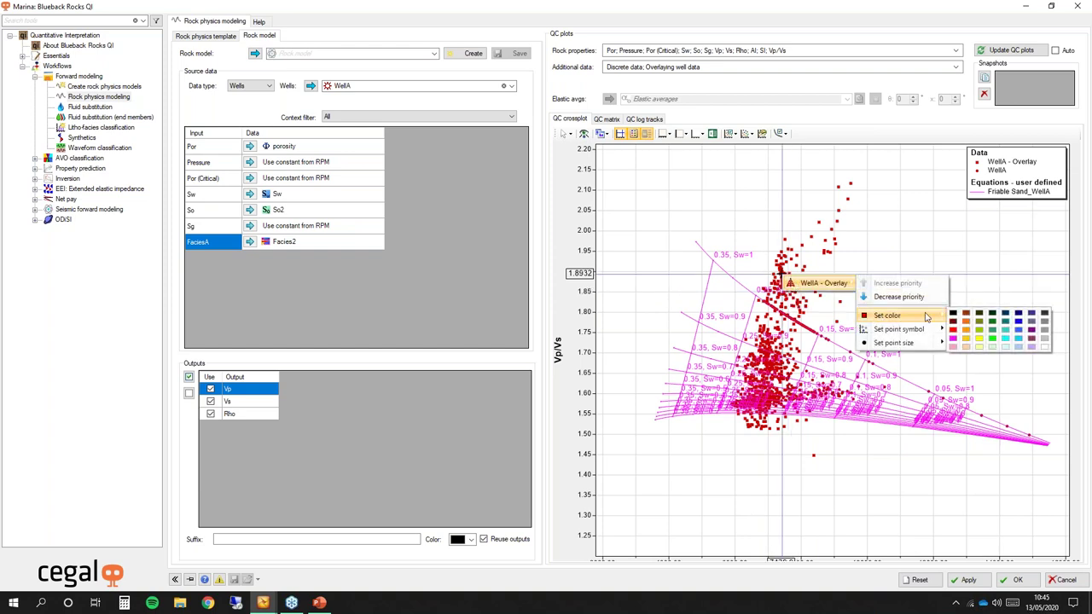
pyautogui.click(1044, 315)
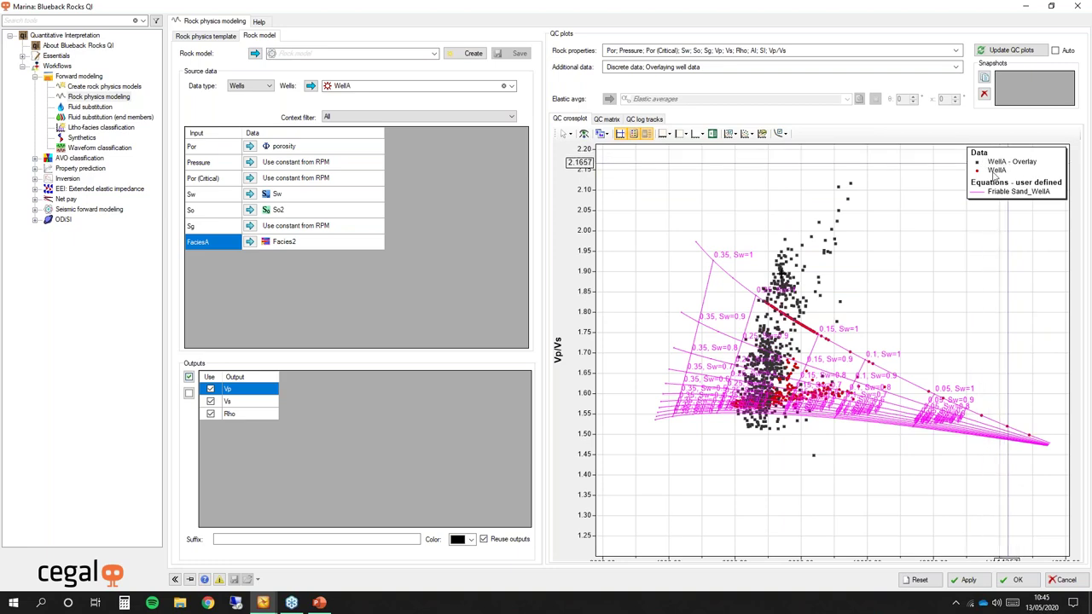
# Step: Compare the modeled WellA data with the overlay in the crossplot and in the log tracks around 3200 to 3400 m
pyautogui.scroll(1, 579, 342)
pyautogui.scroll(3, 827, 194)
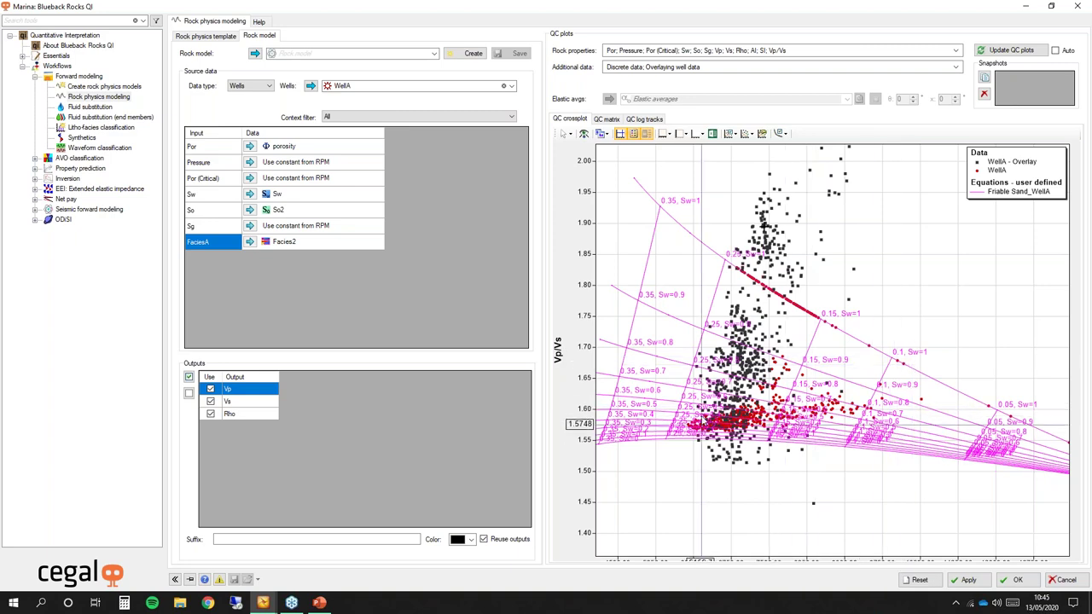
pyautogui.click(643, 119)
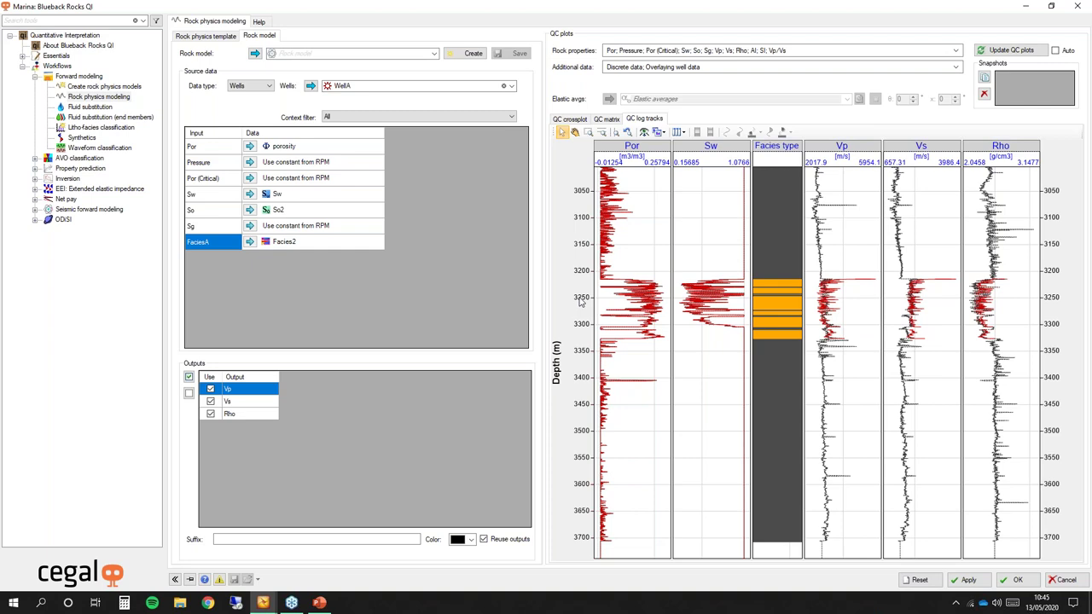
pyautogui.scroll(5, 580, 301)
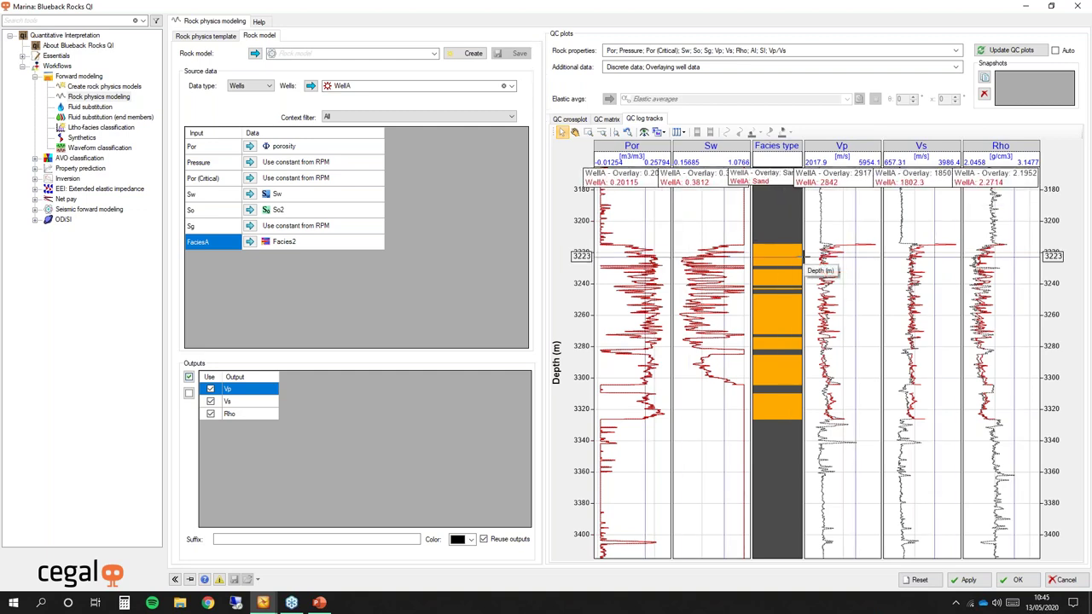
pyautogui.click(564, 121)
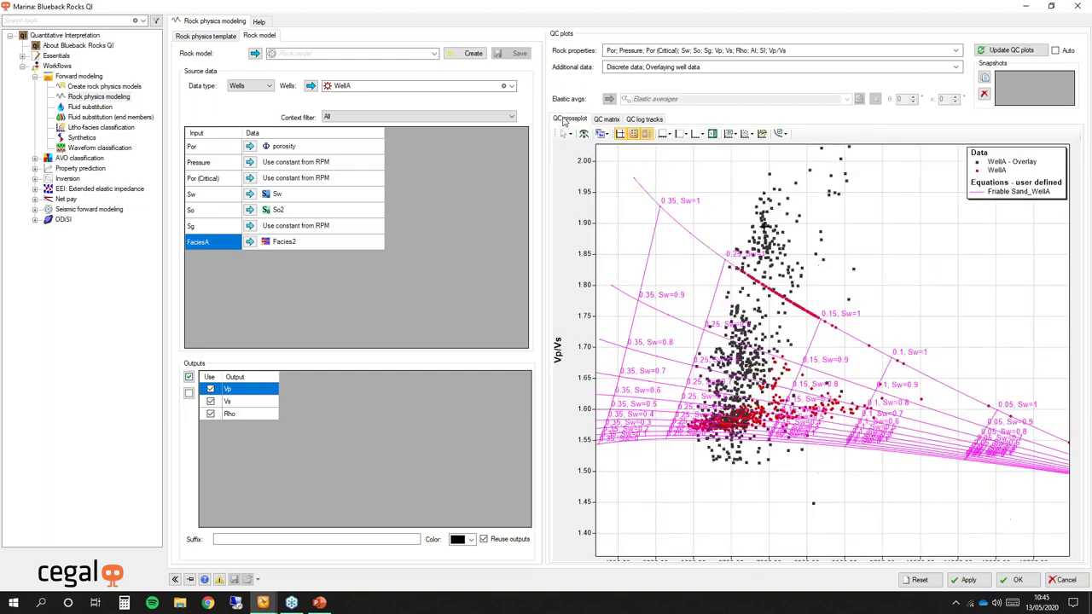
# Step: Filter the QC crossplot by FaciesA so that it shows Shale instead of Sand
pyautogui.click(743, 134)
pyautogui.click(731, 134)
pyautogui.click(731, 134)
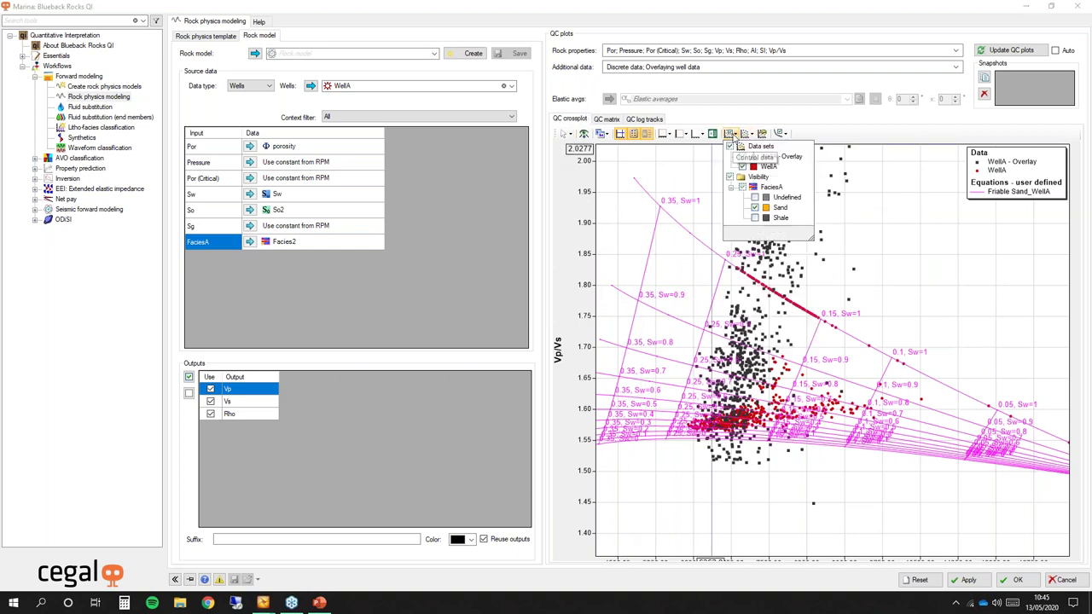
pyautogui.click(754, 207)
pyautogui.click(755, 218)
pyautogui.click(755, 217)
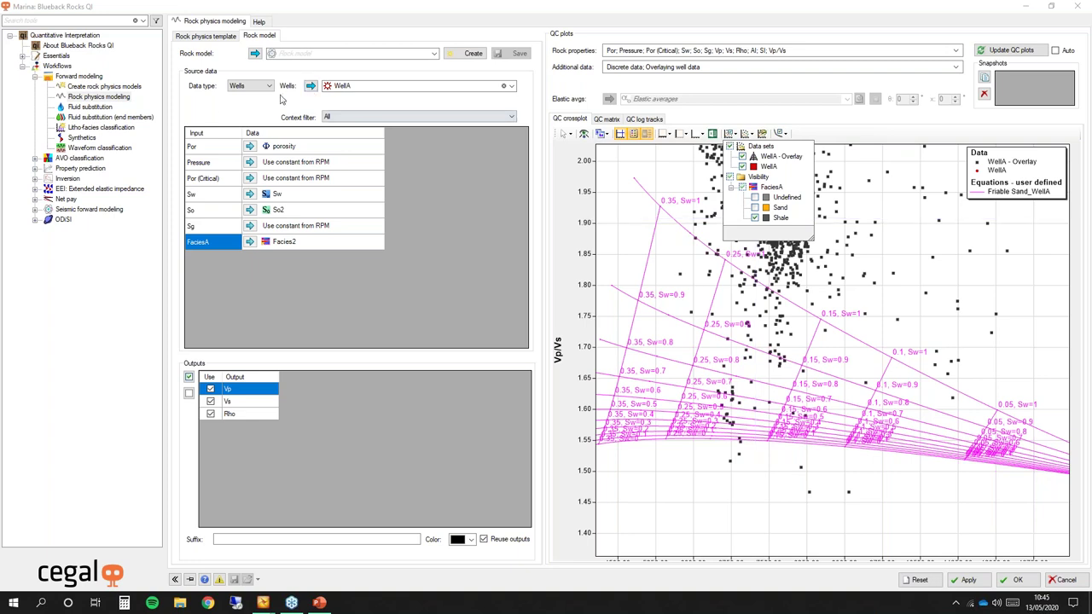
# Step: Add a context named Non reservoir to the rock physics template and base it on the FaciesA discrete template
pyautogui.click(205, 36)
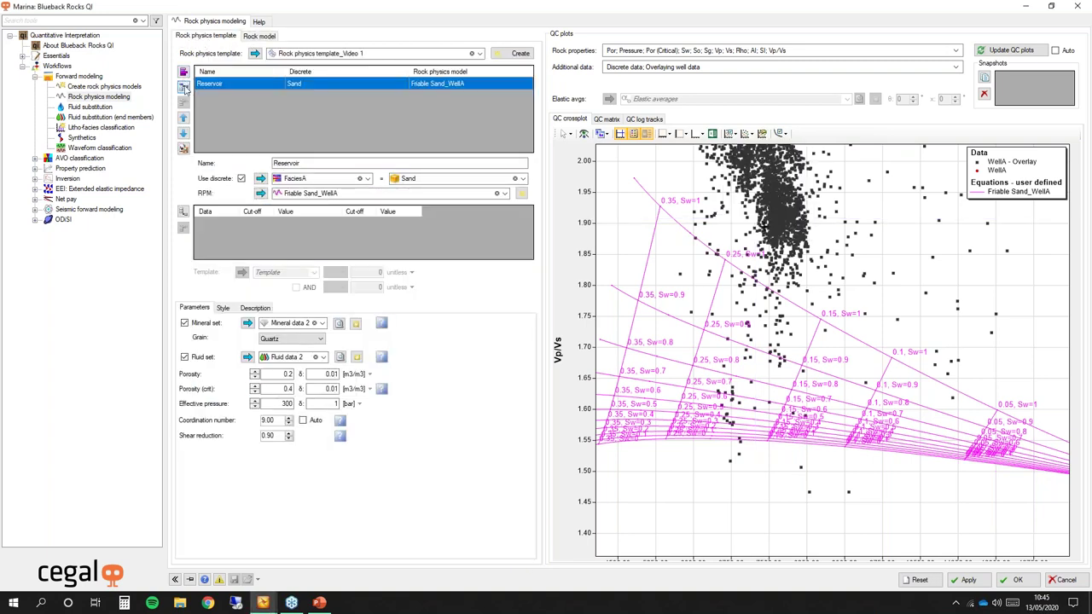
pyautogui.click(184, 86)
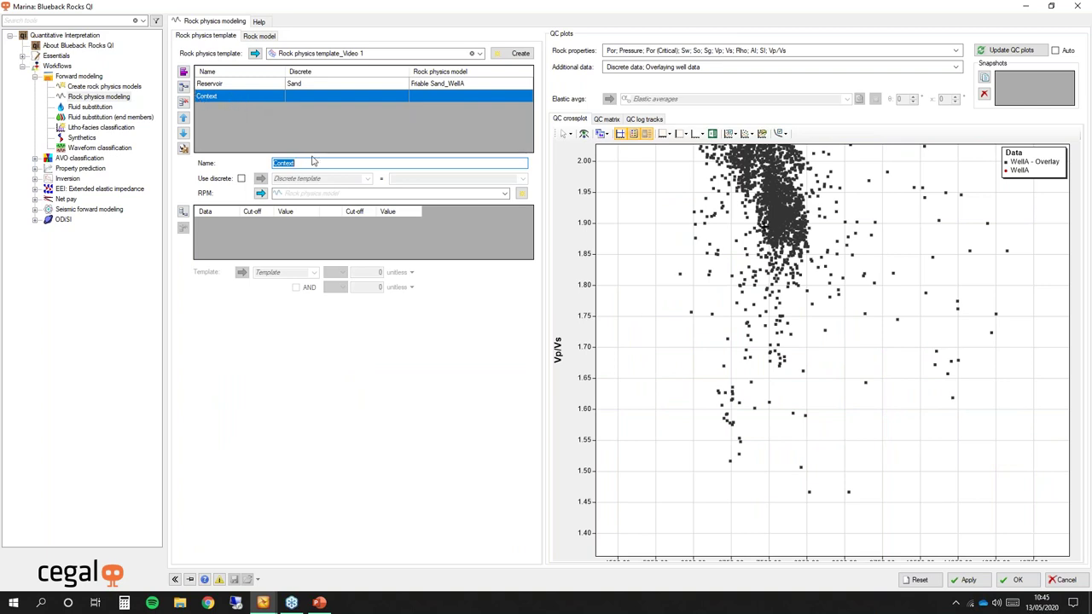
pyautogui.write('N')
pyautogui.click(241, 178)
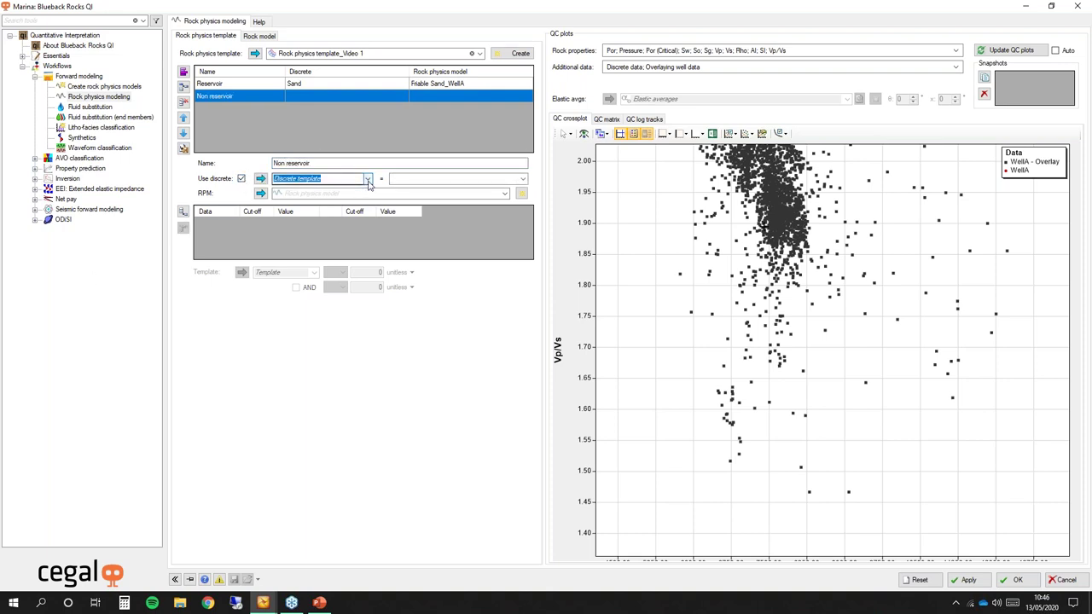
pyautogui.click(368, 181)
pyautogui.click(299, 368)
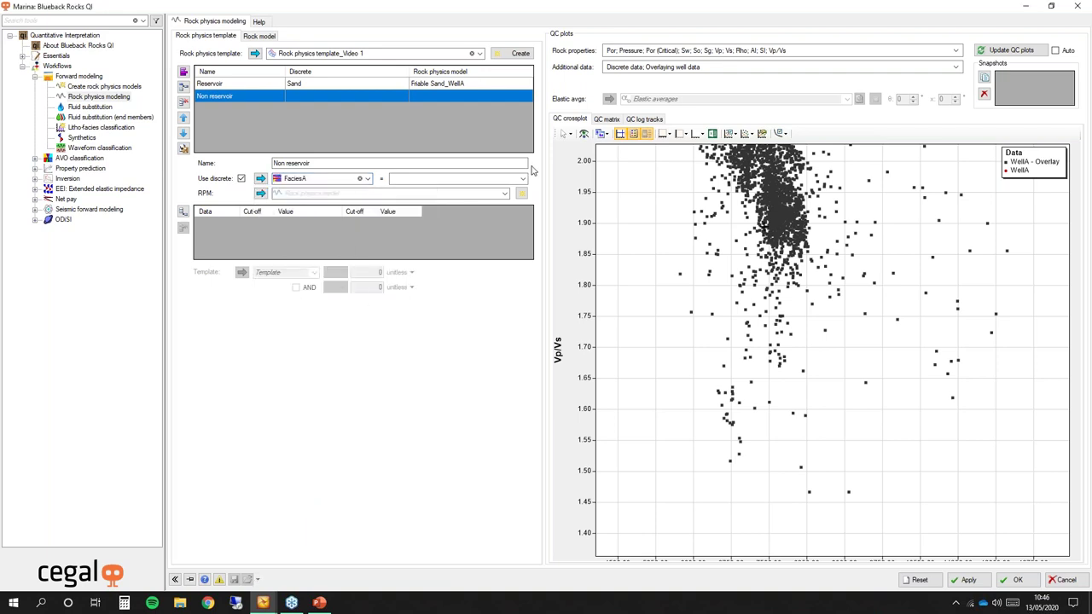
# Step: Assign the Shale facies and the Castagna Mudrock Line_WellA model to the Non reservoir context
pyautogui.click(523, 179)
pyautogui.click(434, 214)
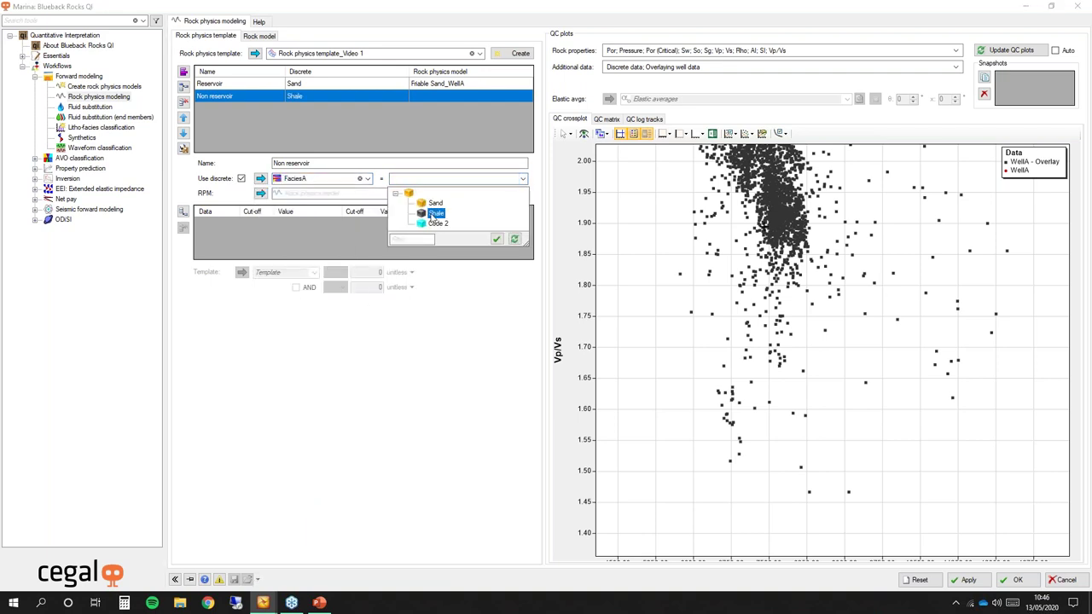
pyautogui.click(504, 194)
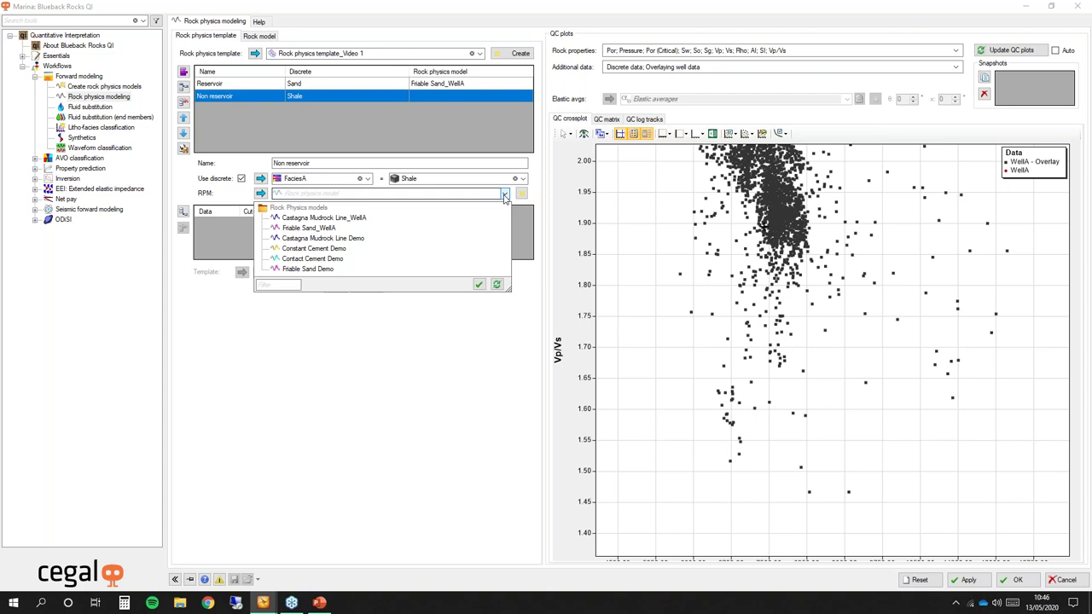
pyautogui.click(328, 219)
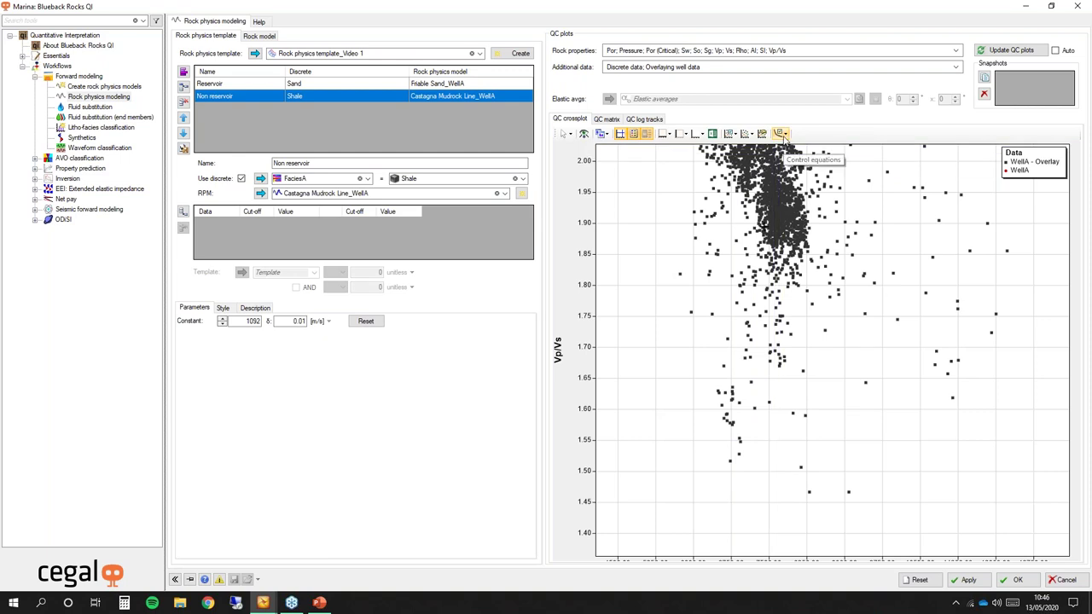
# Step: Plot Vp on the horizontal axis against Vs on the vertical axis in the QC crossplot
pyautogui.click(665, 134)
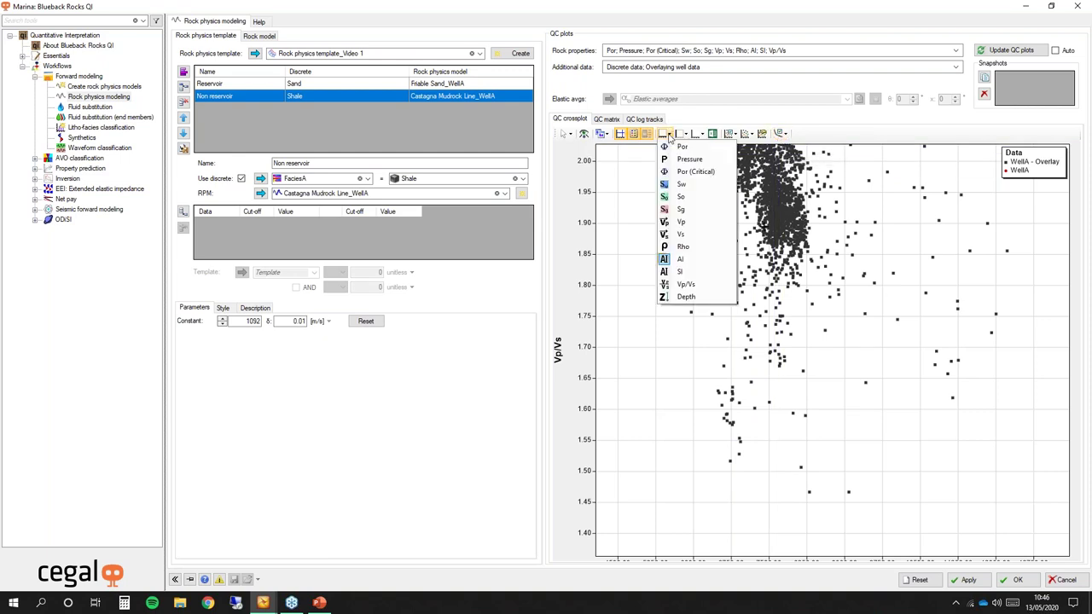
pyautogui.click(682, 222)
pyautogui.click(681, 134)
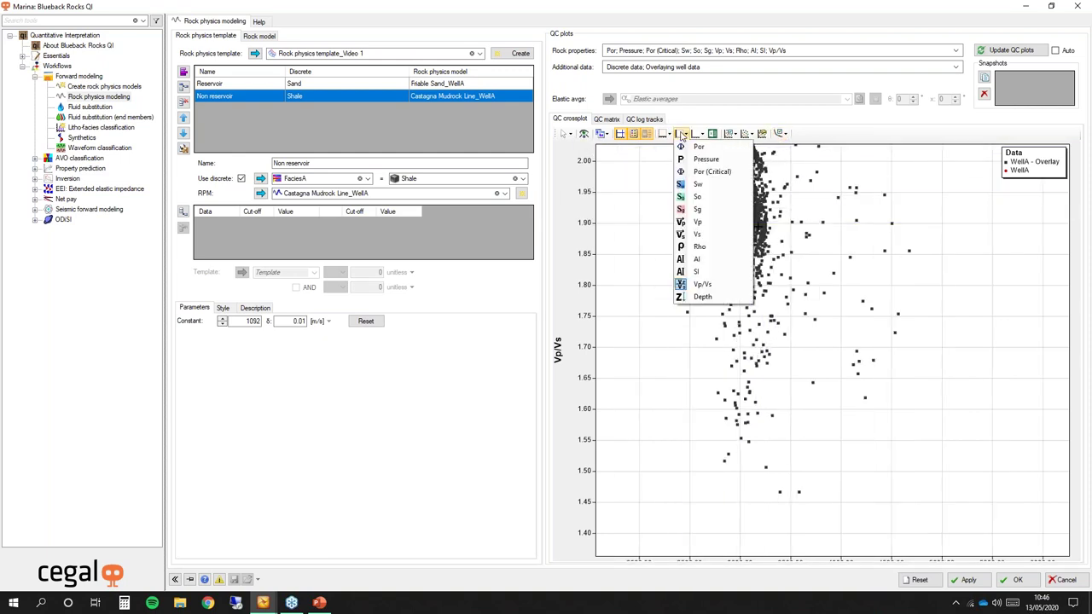
pyautogui.click(692, 235)
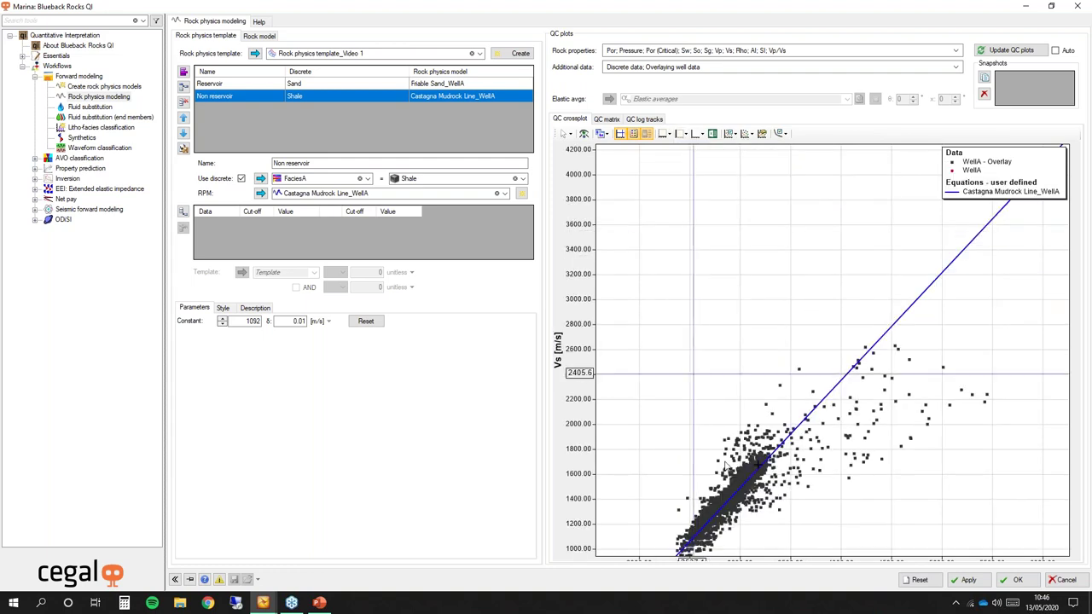
pyautogui.scroll(-3, 783, 529)
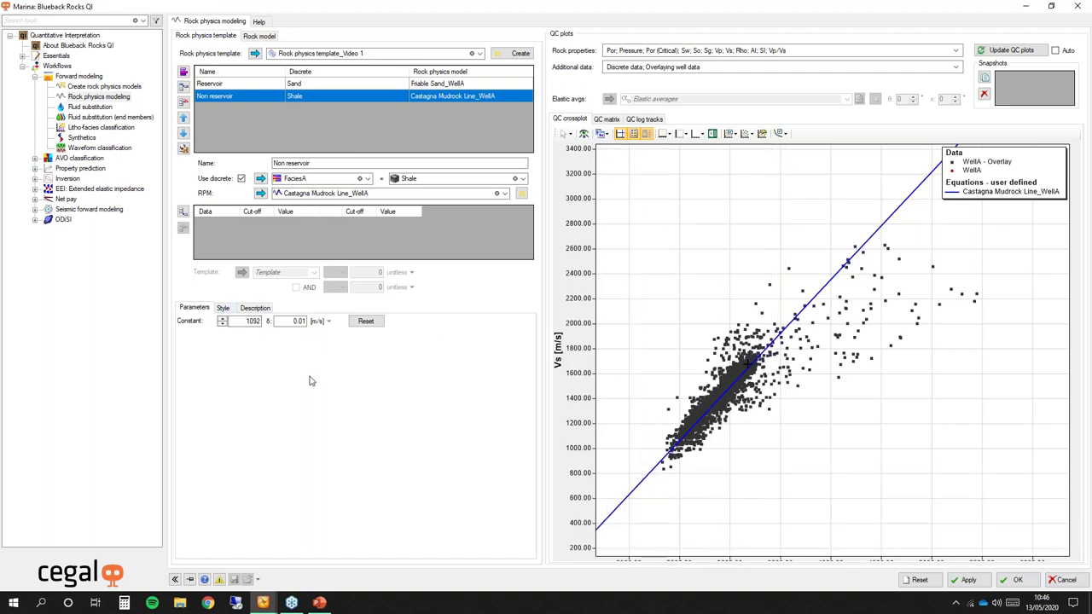
# Step: Set the increment of the mudrock line's constant to 10 m/s and the constant itself to 1090 m/s
pyautogui.click(221, 324)
pyautogui.doubleClick(290, 321)
pyautogui.write('10')
pyautogui.click(223, 324)
pyautogui.click(222, 324)
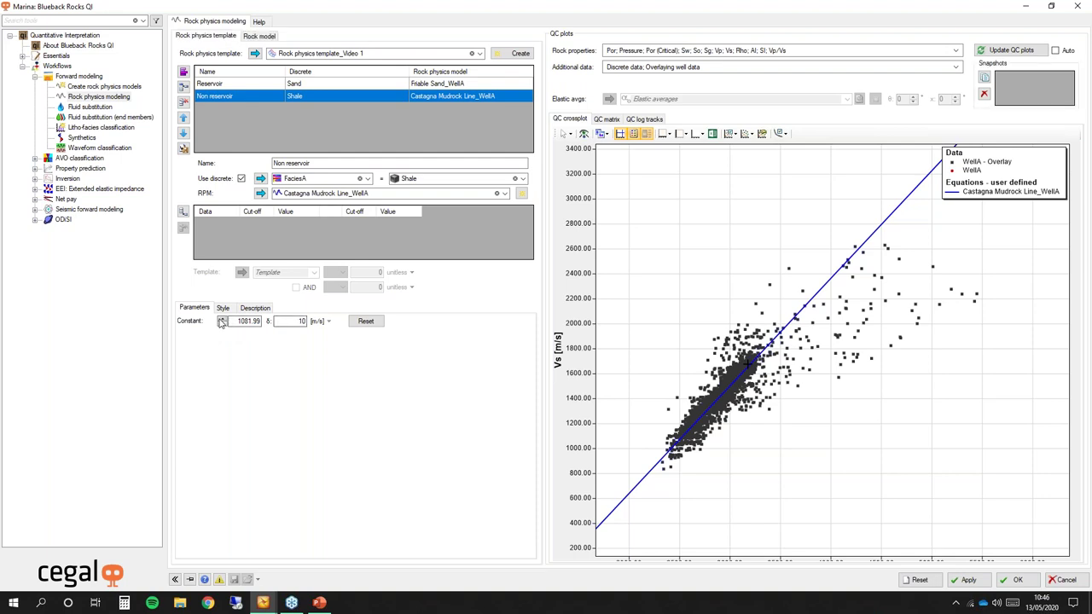
pyautogui.moveTo(238, 320); pyautogui.dragTo(255, 321)
pyautogui.write('1')
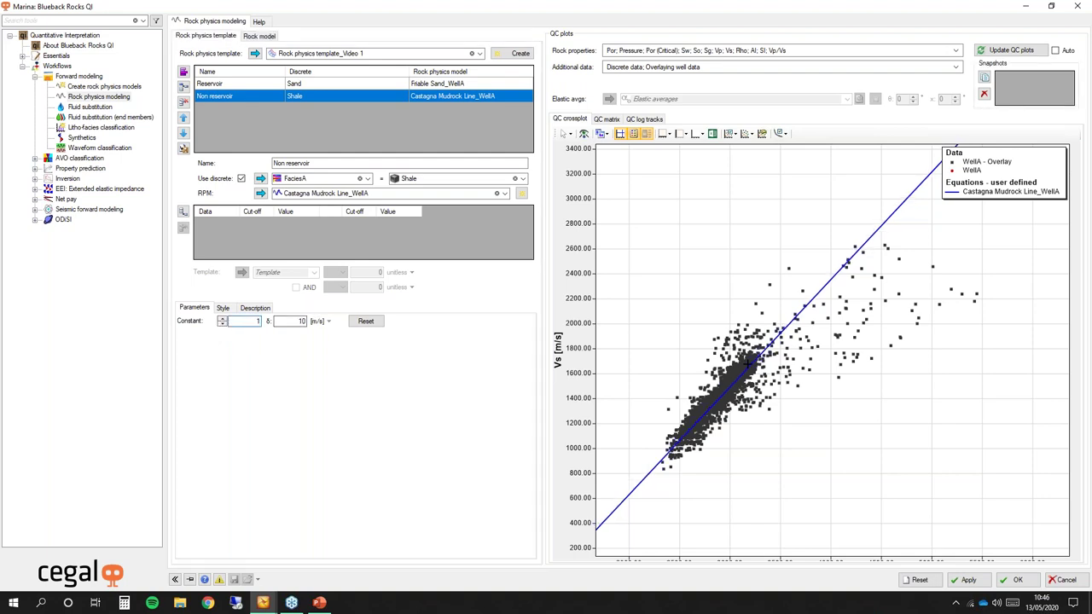
pyautogui.write('090')
# Step: Test the mudrock line's fit by raising the constant to 1200 m/s and stepping it back down to 1090 m/s
pyautogui.click(222, 319)
pyautogui.click(223, 319)
pyautogui.click(223, 319)
pyautogui.click(223, 319)
pyautogui.click(223, 319)
pyautogui.click(223, 319)
pyautogui.click(223, 319)
pyautogui.click(222, 319)
pyautogui.click(222, 324)
pyautogui.click(223, 320)
pyautogui.click(222, 320)
pyautogui.click(222, 320)
pyautogui.click(223, 320)
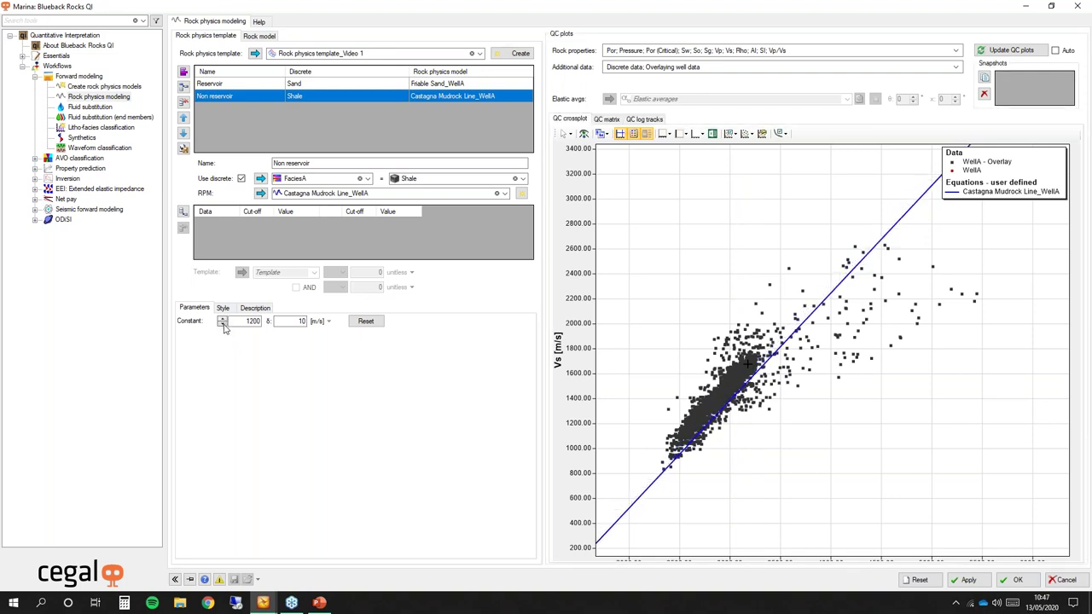
pyautogui.click(222, 324)
pyautogui.click(222, 324)
pyautogui.click(222, 324)
pyautogui.click(223, 324)
pyautogui.click(223, 324)
pyautogui.click(222, 324)
pyautogui.press('Down')
pyautogui.press('Down')
pyautogui.press('Down')
pyautogui.press('Down')
pyautogui.press('Down')
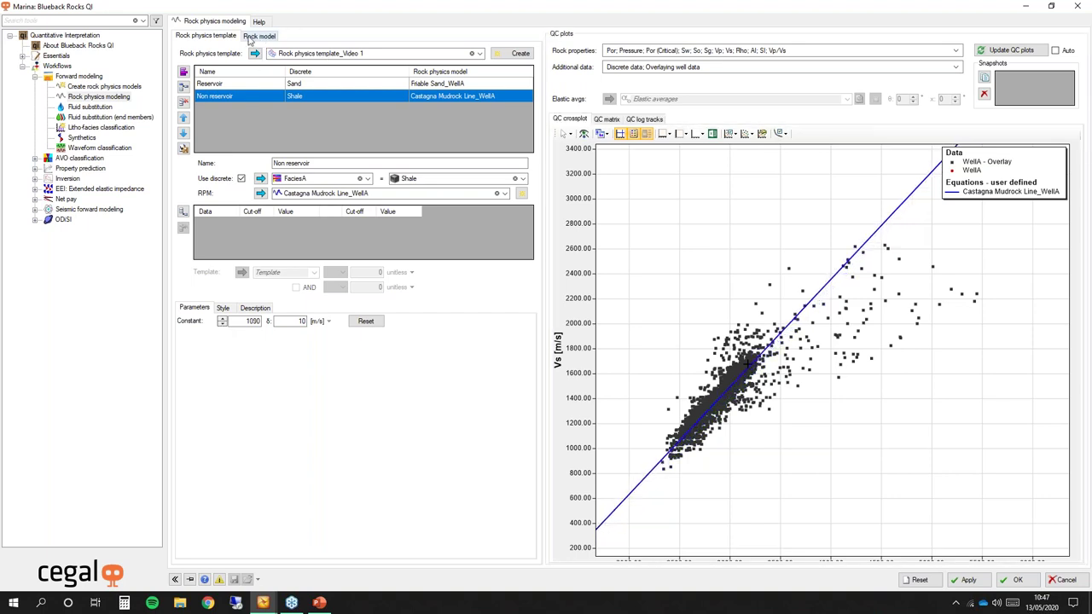
# Step: Assign the ODiSI Vp log to the Vp input of the rock model's Non reservoir context and update the QC plots
pyautogui.click(257, 36)
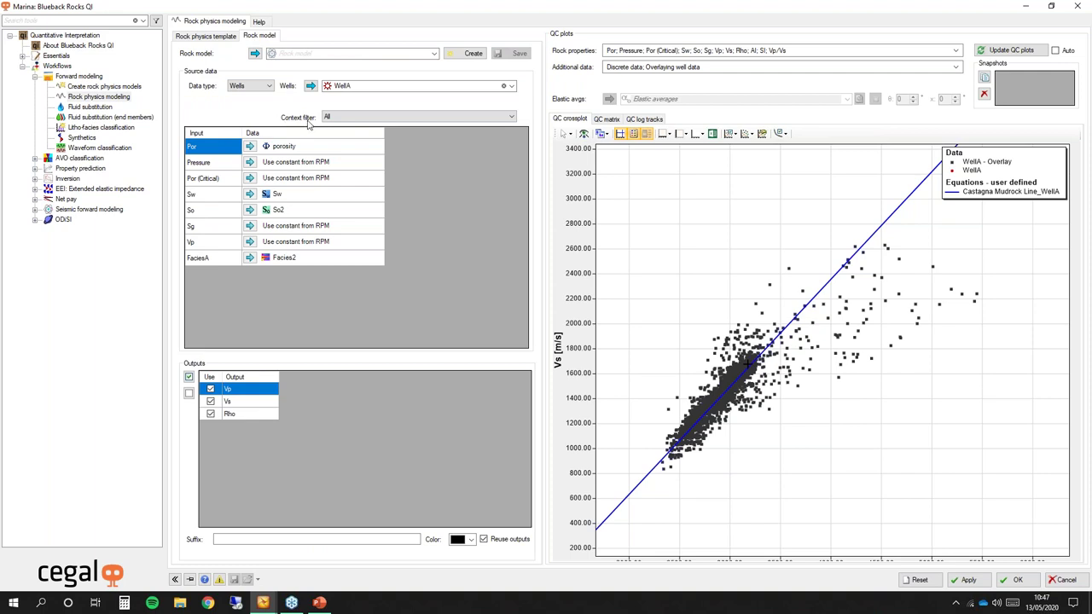
pyautogui.click(335, 118)
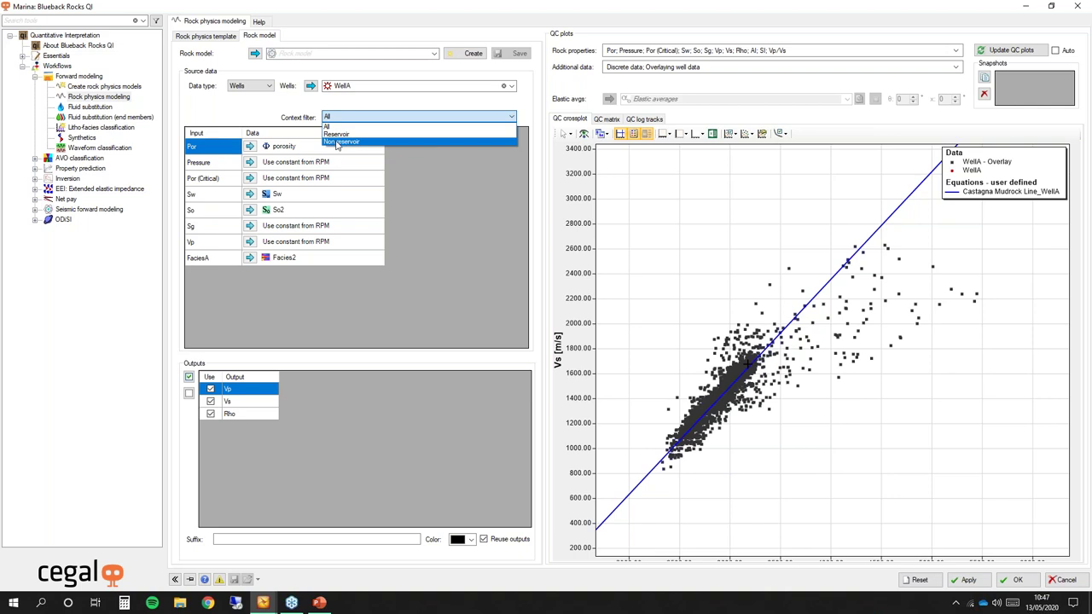
pyautogui.click(337, 143)
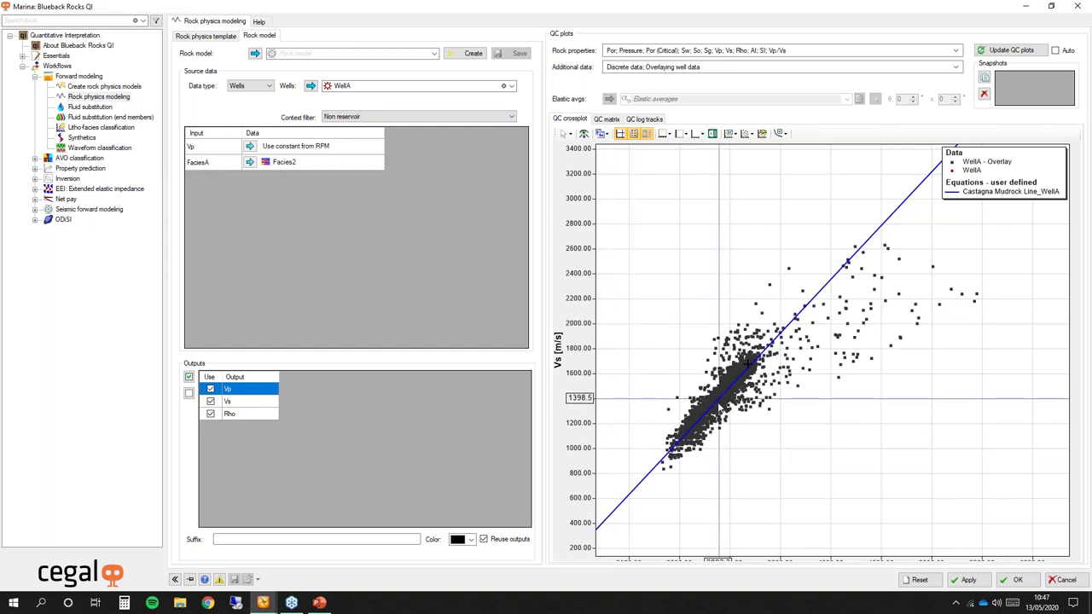
pyautogui.click(376, 147)
pyautogui.click(368, 146)
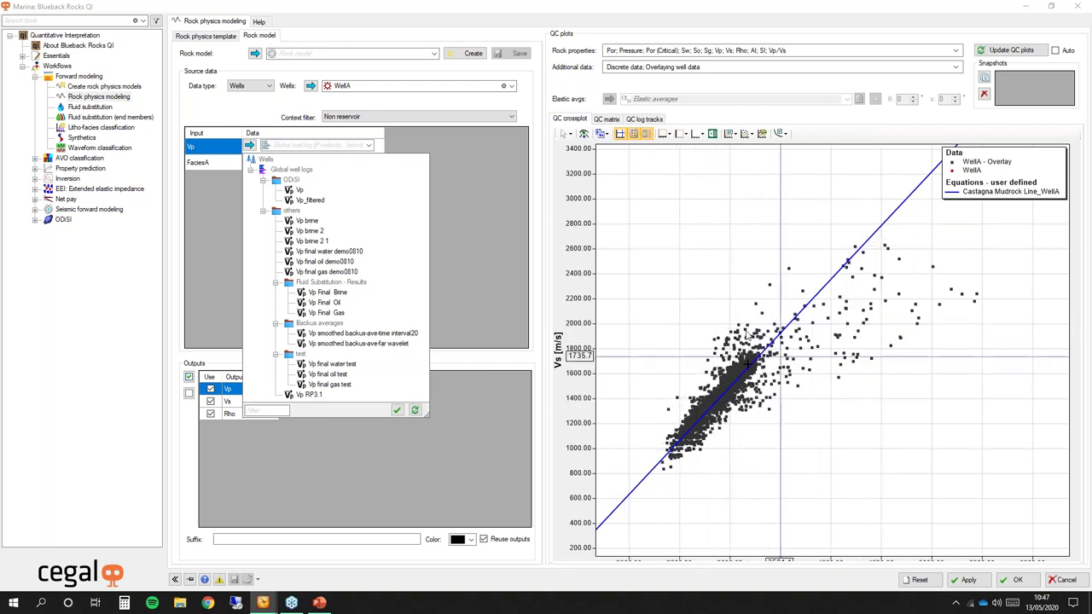
pyautogui.click(299, 189)
pyautogui.click(1013, 51)
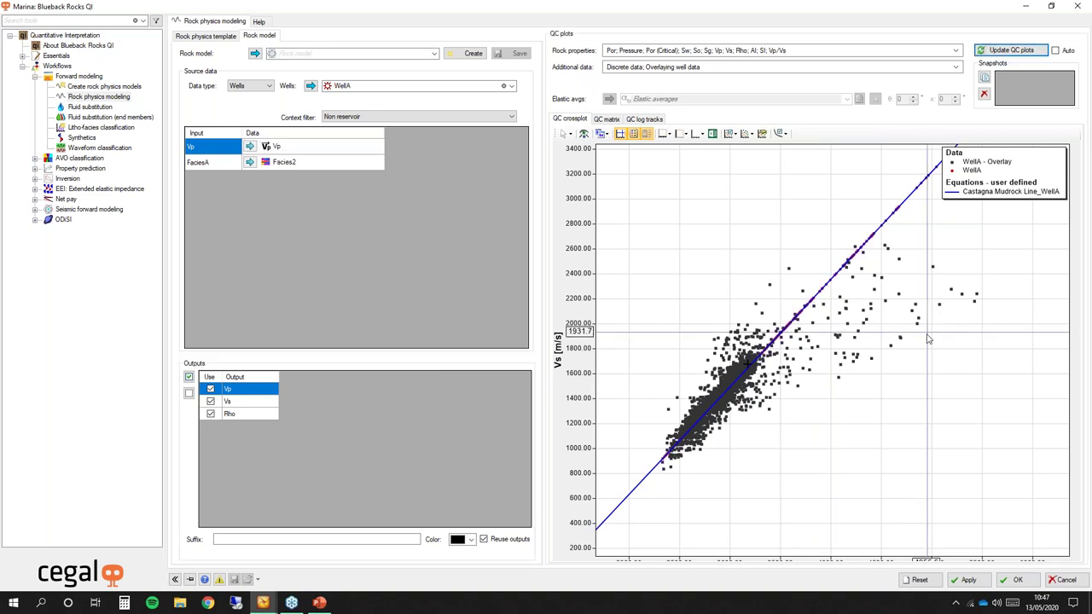
# Step: Hide the Shale facies in the QC crossplot and show it again
pyautogui.click(735, 135)
pyautogui.click(754, 218)
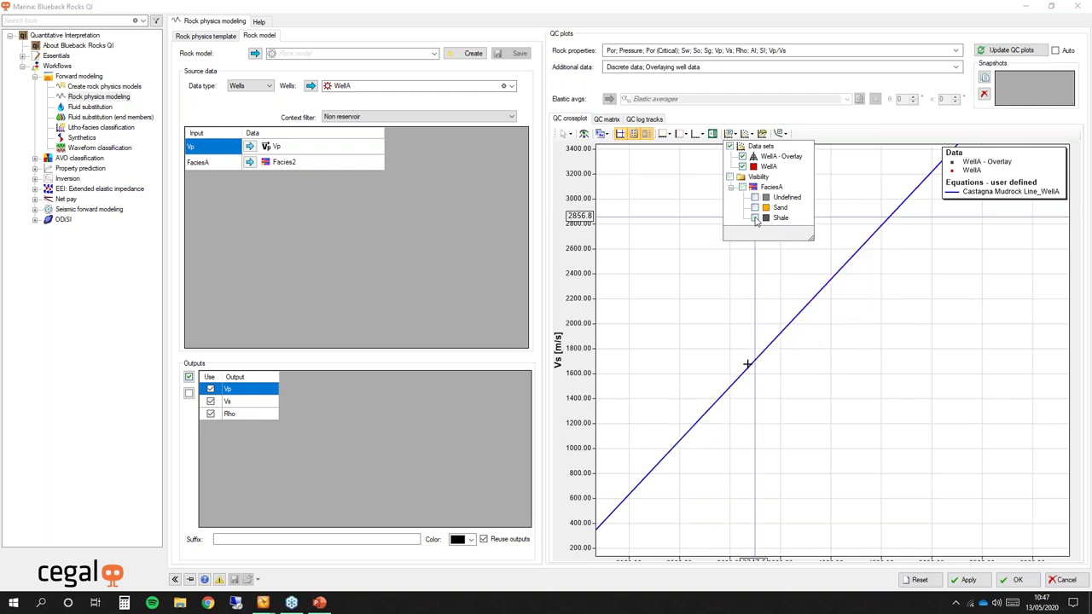
pyautogui.click(755, 218)
pyautogui.click(747, 133)
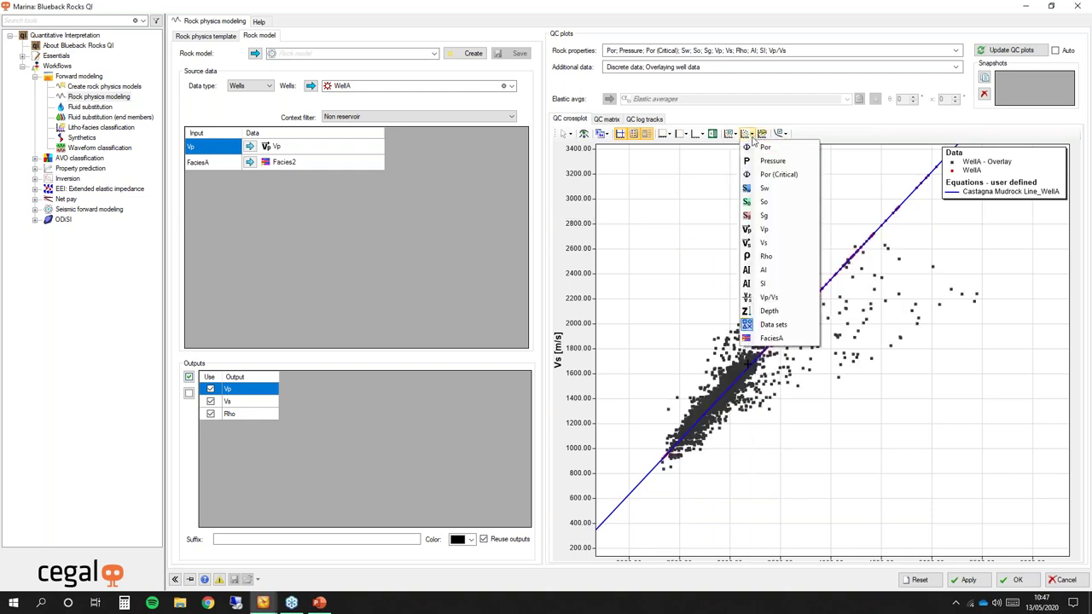
# Step: Set the point size of the modeled WellA data to 12 in the Vp versus Vs crossplot
pyautogui.scroll(5, 788, 193)
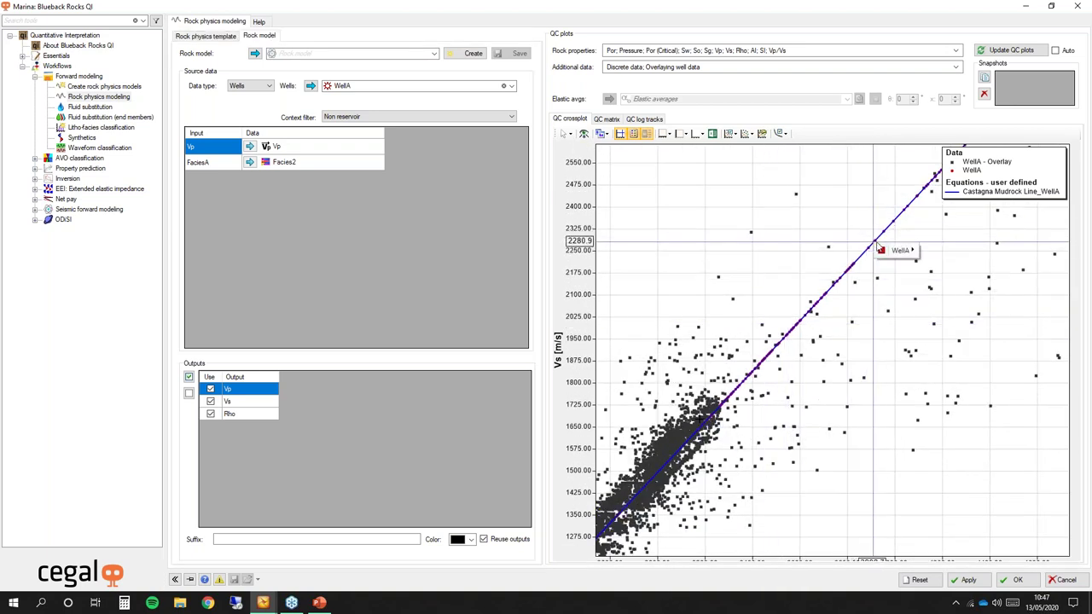
pyautogui.rightClick(918, 250)
pyautogui.moveTo(955, 310)
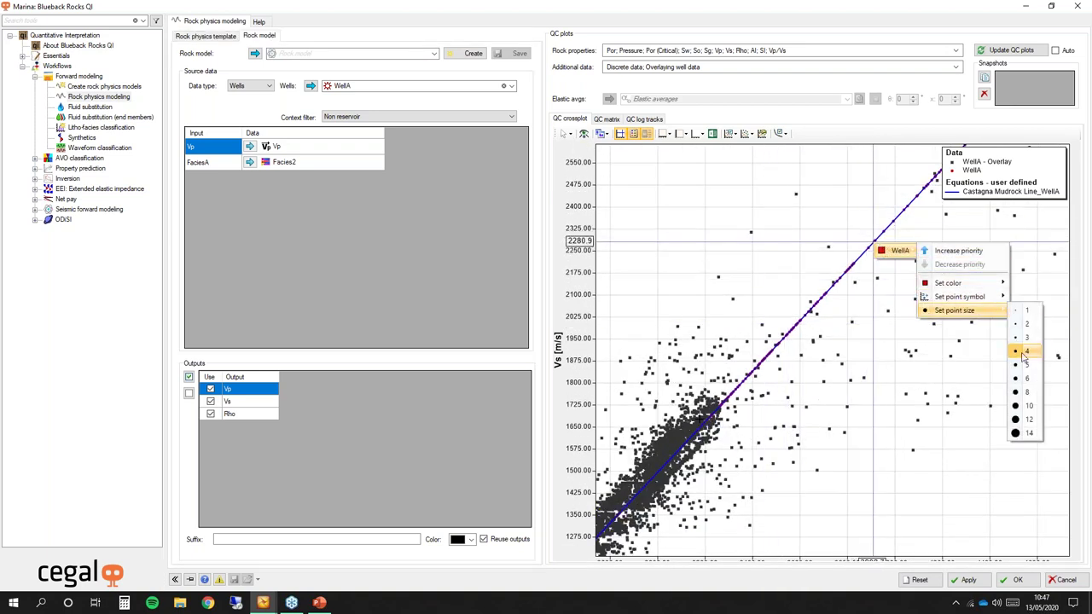
pyautogui.click(1029, 420)
pyautogui.moveTo(690, 363); pyautogui.dragTo(793, 294)
pyautogui.scroll(-3, 792, 294)
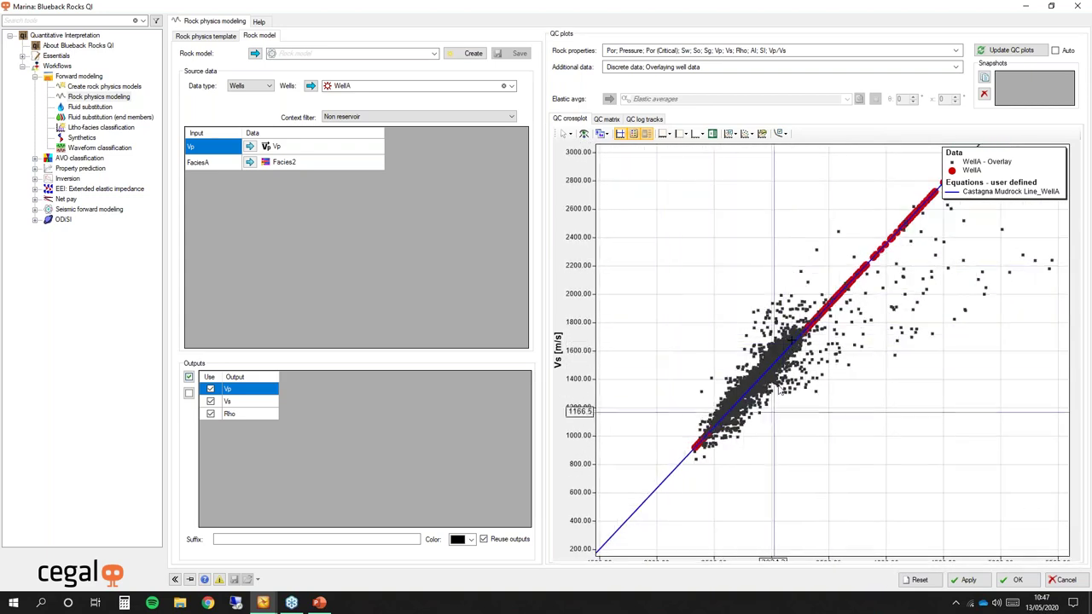
# Step: Compare WellA's modeled logs with the overlaid well data in the QC log tracks across the reservoir and surrounding shale
pyautogui.moveTo(809, 352); pyautogui.dragTo(756, 364)
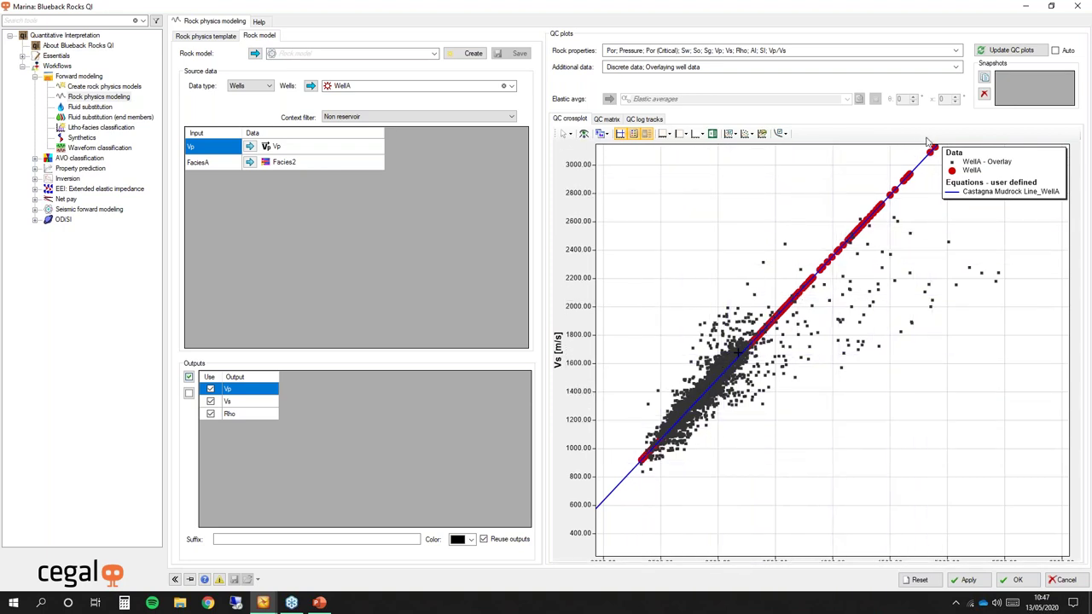
pyautogui.click(643, 120)
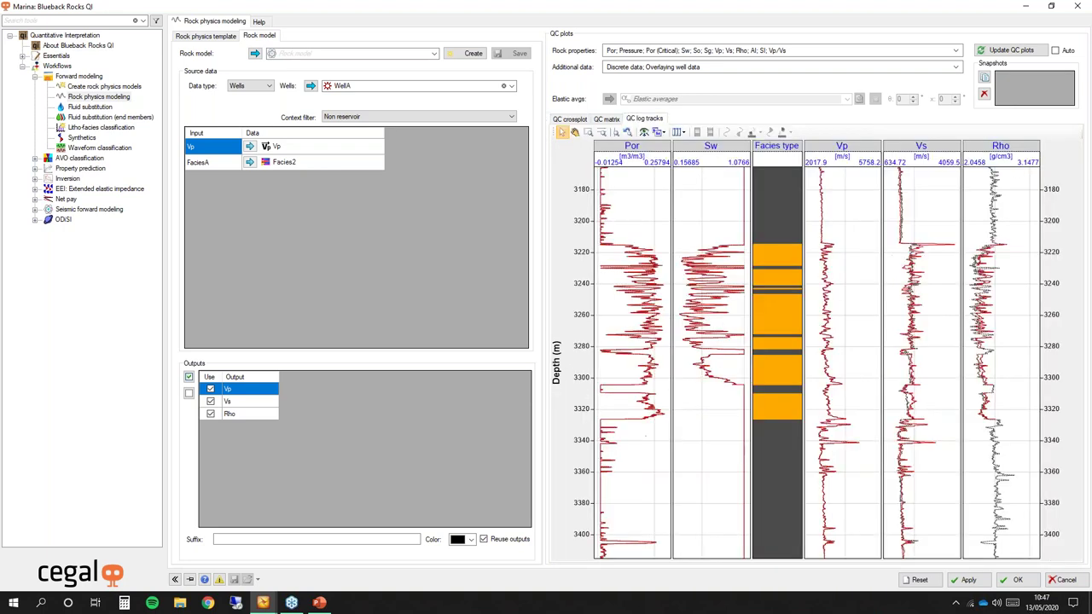
pyautogui.scroll(-2, 574, 285)
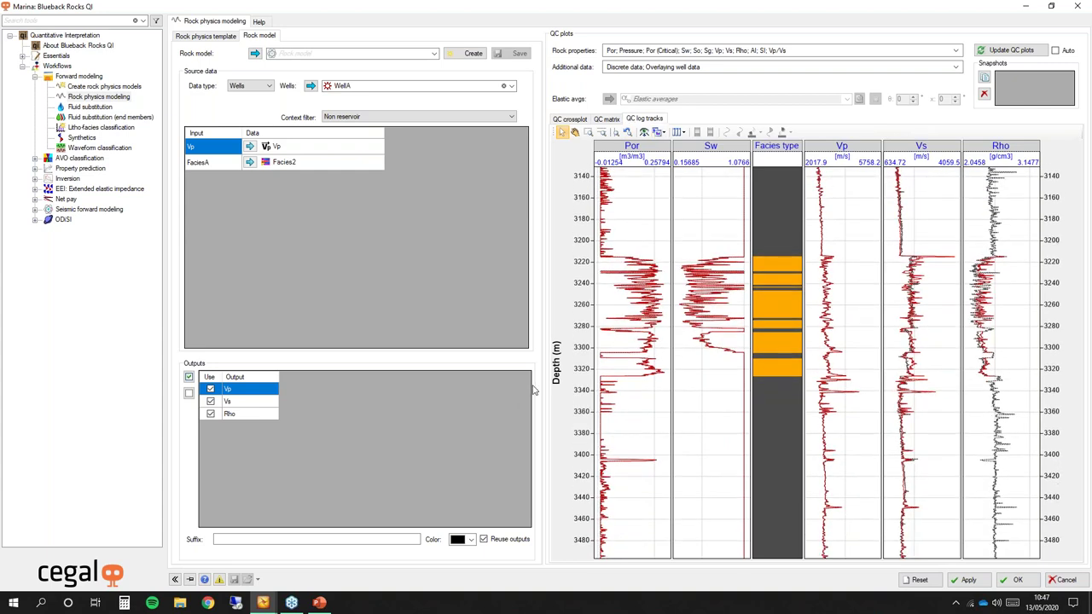
pyautogui.scroll(-3, 566, 343)
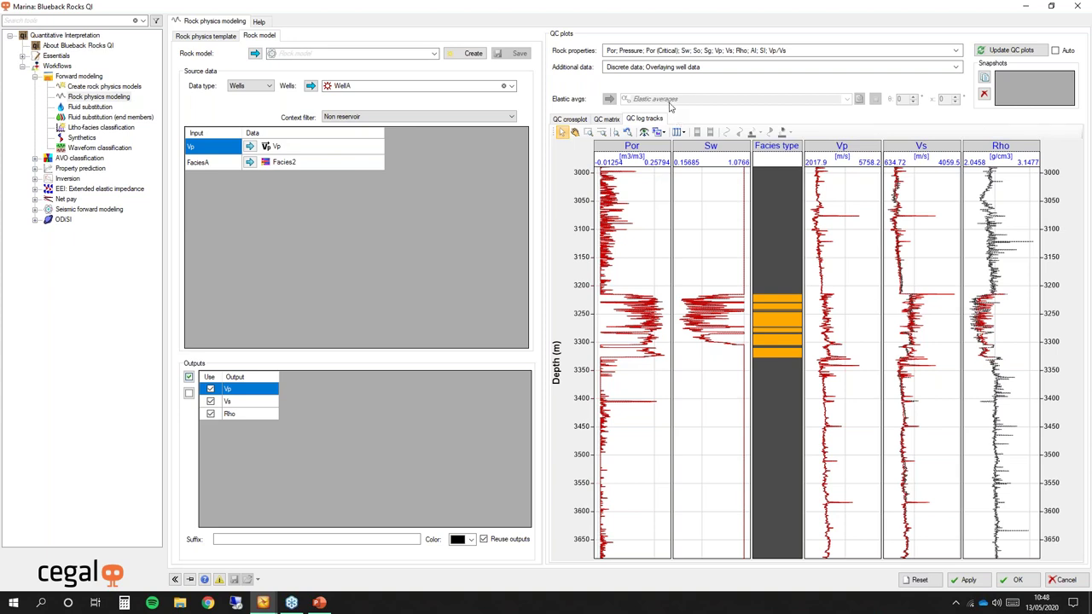
# Step: Change the rock model's source well from WellA to WellB
pyautogui.click(511, 85)
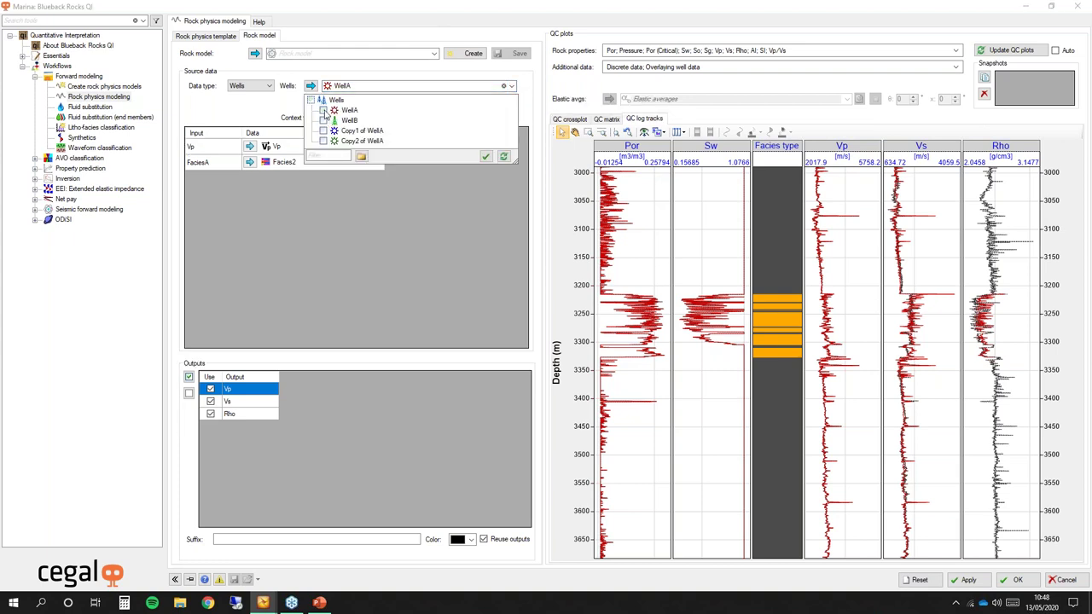
pyautogui.click(323, 120)
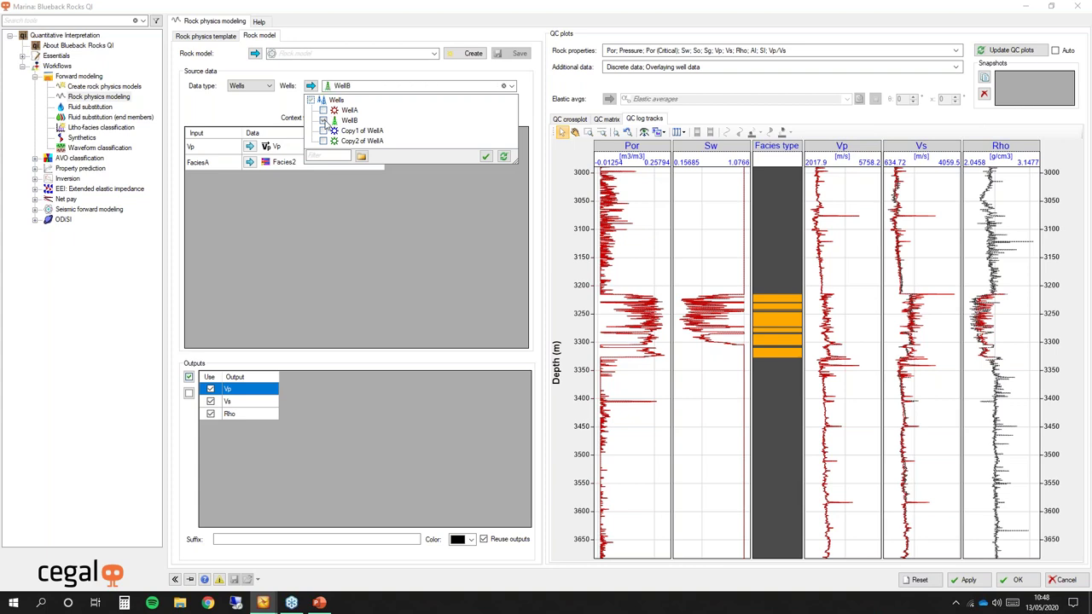
pyautogui.click(259, 119)
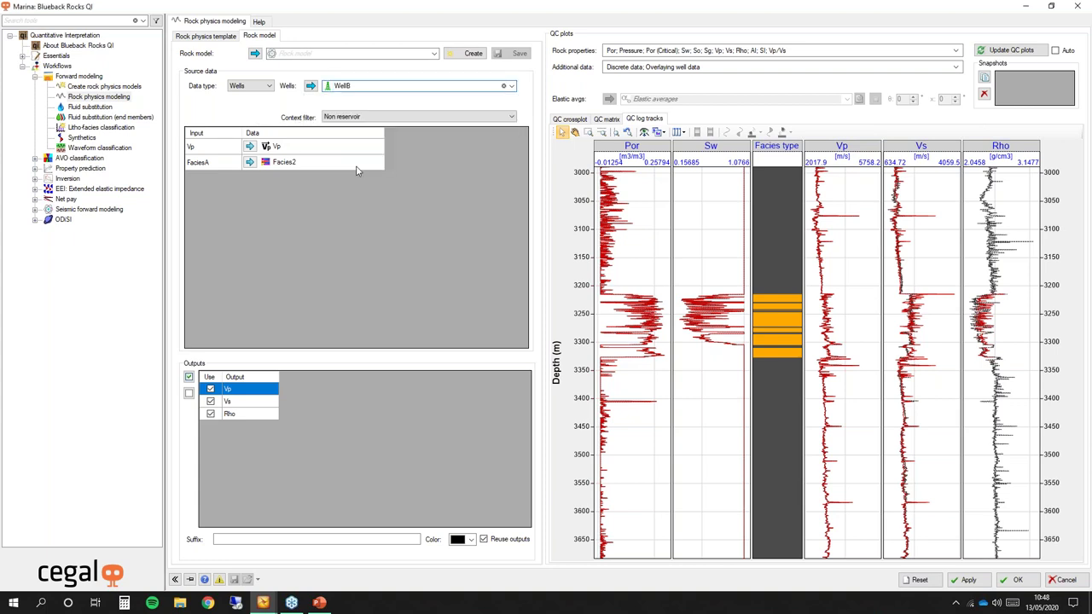
pyautogui.click(338, 121)
# Step: Assign the ODiSI Vp_filtered log to the Vp input of the Non reservoir context
pyautogui.click(288, 147)
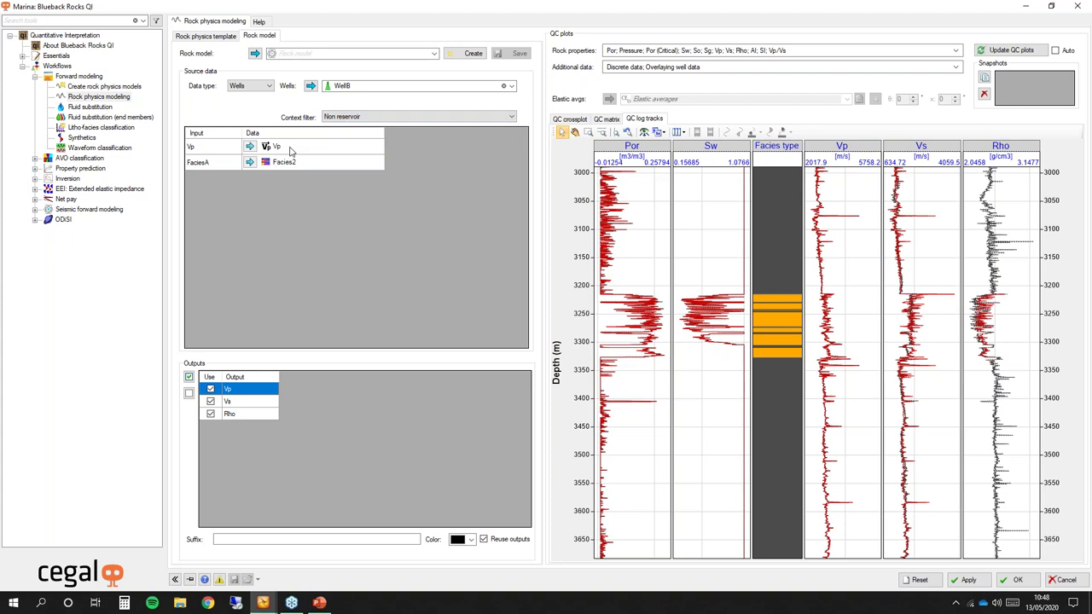
pyautogui.click(308, 152)
pyautogui.click(368, 145)
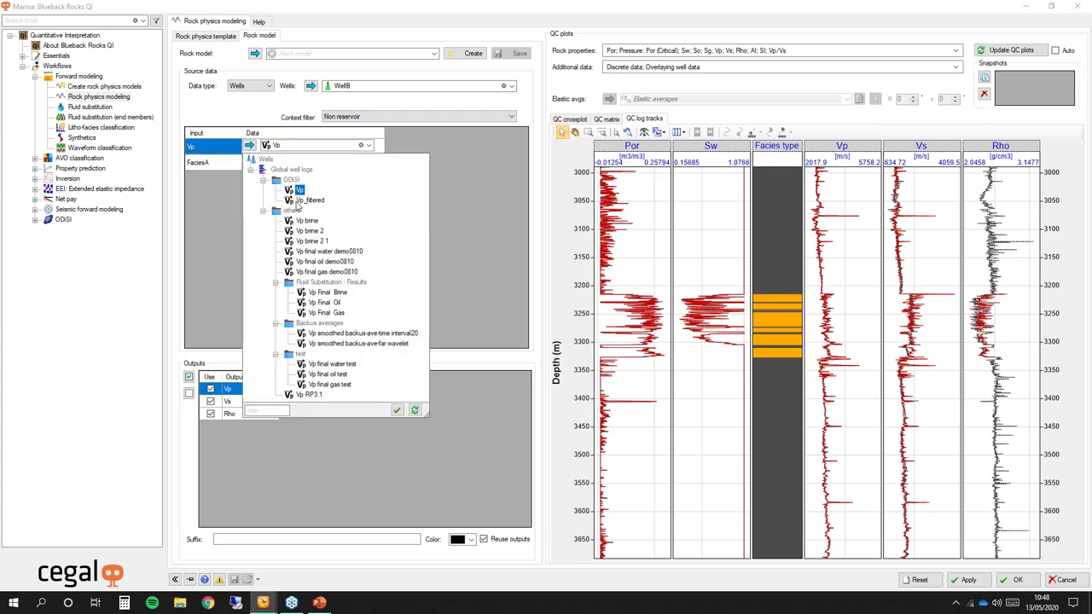
pyautogui.doubleClick(312, 200)
# Step: Set the context filter to All and exclude Vp and Rho from the outputs, keeping only Vs
pyautogui.click(410, 117)
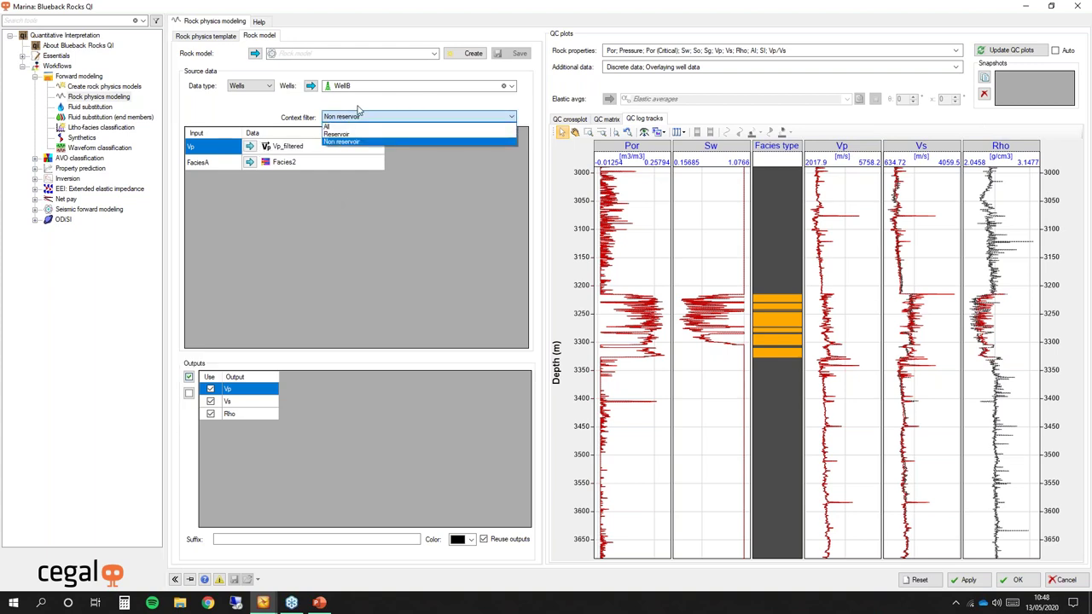
pyautogui.click(333, 126)
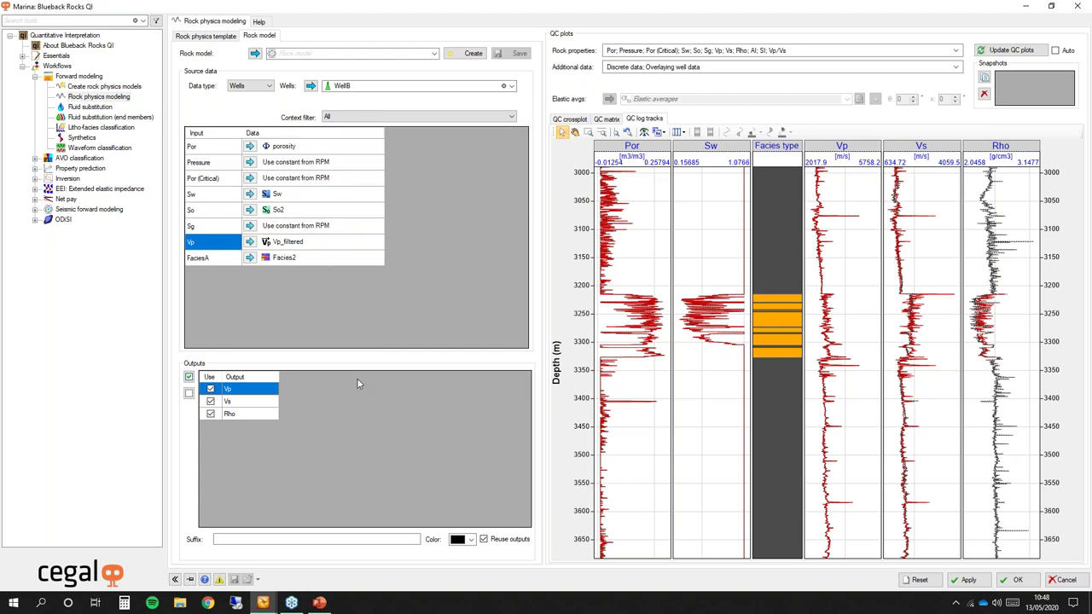
pyautogui.click(211, 389)
pyautogui.click(211, 414)
pyautogui.click(211, 414)
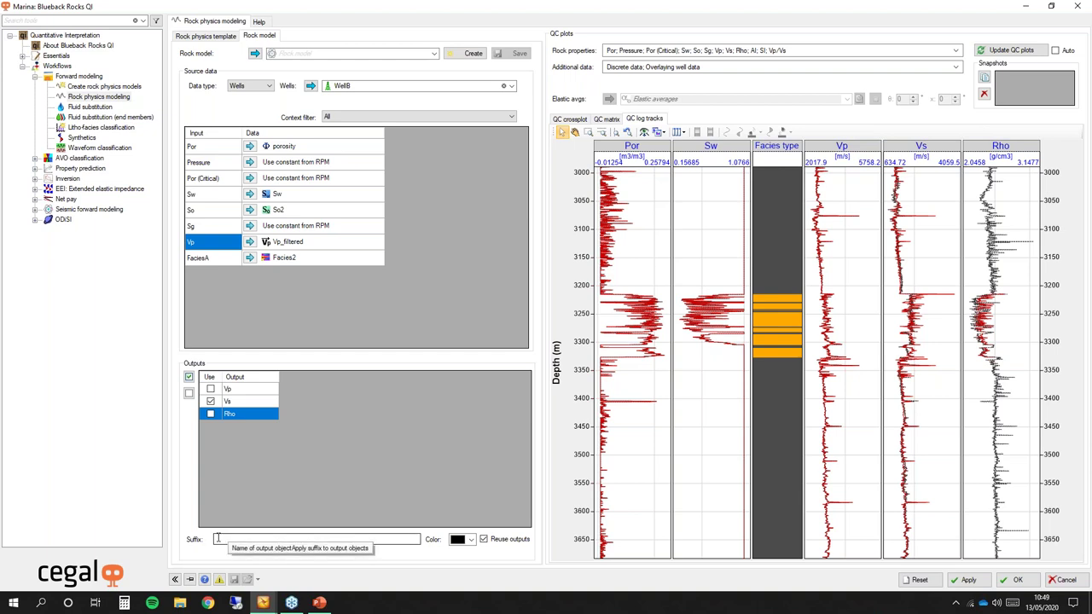
# Step: Minimize the rock physics dialog and display the Vs RPM2 global well log in the well section
pyautogui.click(1025, 6)
pyautogui.moveTo(218, 302); pyautogui.dragTo(109, 307)
pyautogui.scroll(-1, 106, 324)
pyautogui.scroll(1, 107, 324)
pyautogui.scroll(-2, 120, 277)
pyautogui.scroll(7, 127, 266)
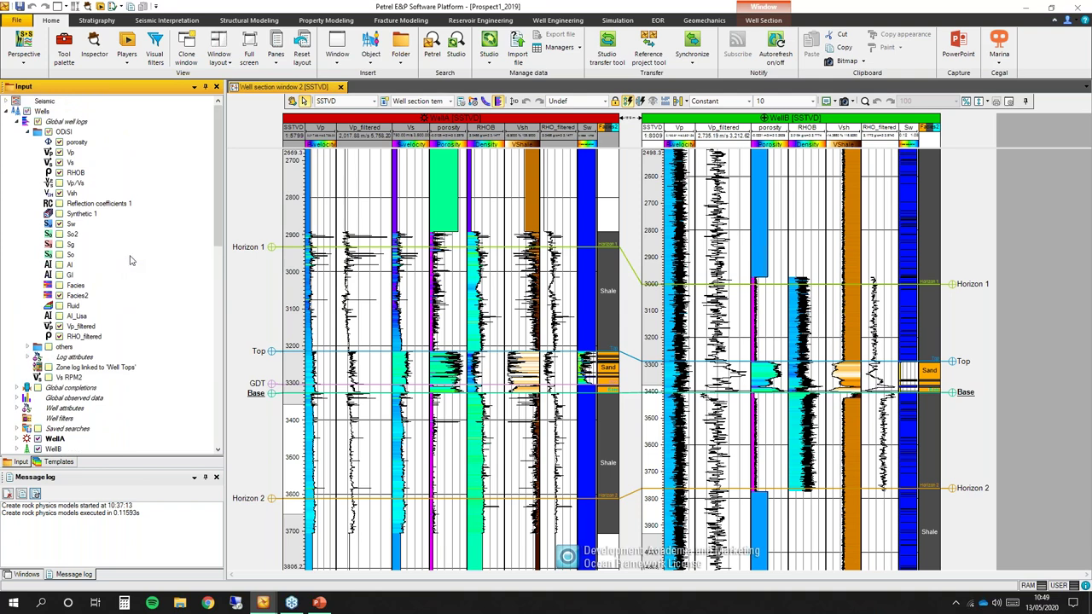
pyautogui.scroll(-4, 130, 260)
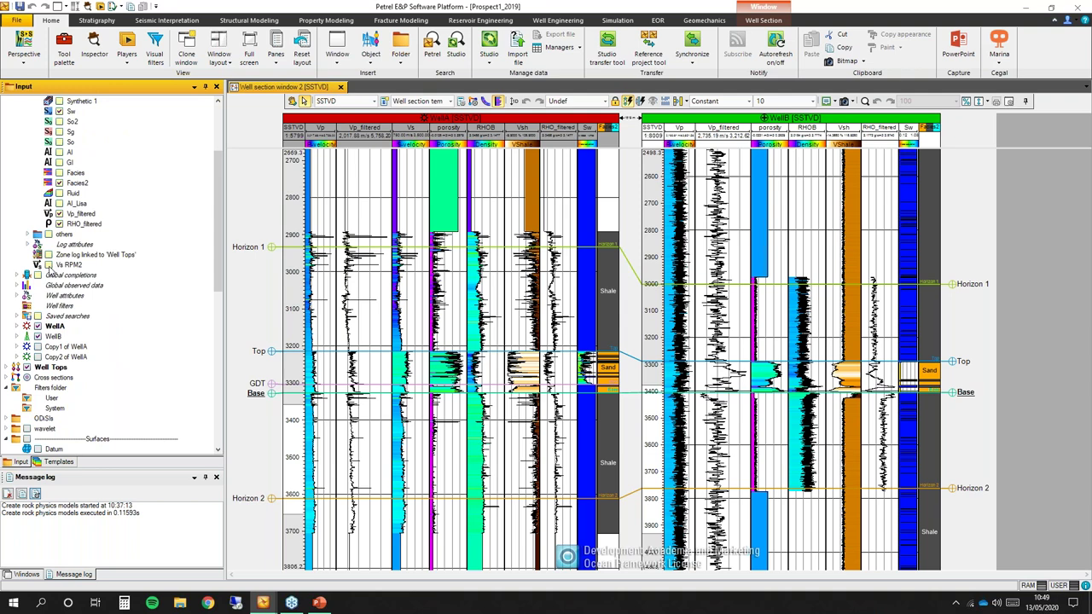
pyautogui.click(48, 265)
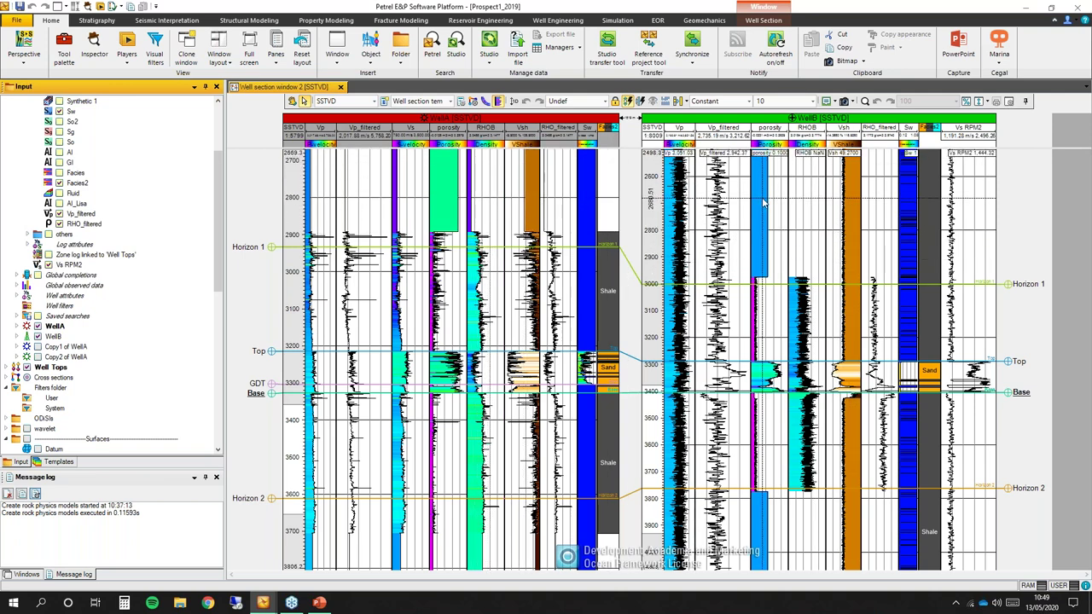
# Step: Switch to the PowerPoint webinar presentation and show its closing slide 5 as a slide show
pyautogui.click(320, 603)
pyautogui.click(184, 349)
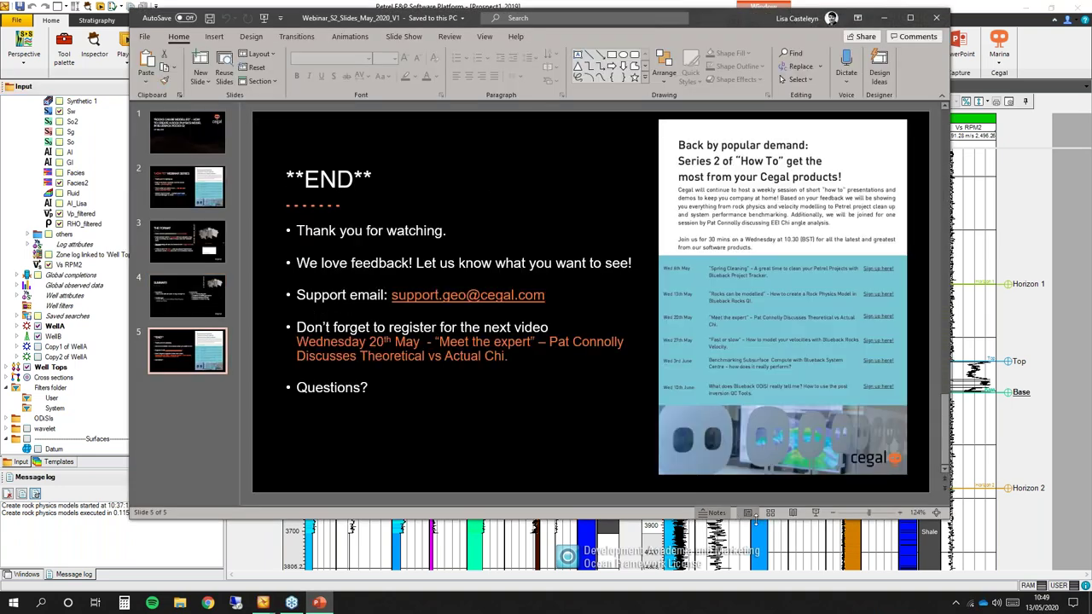
pyautogui.click(817, 513)
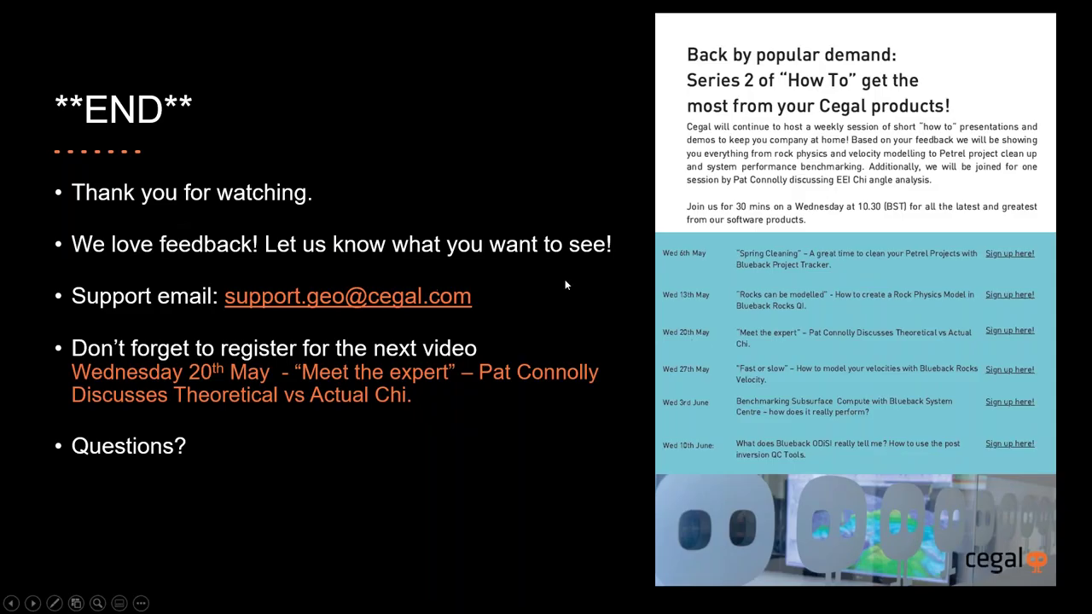